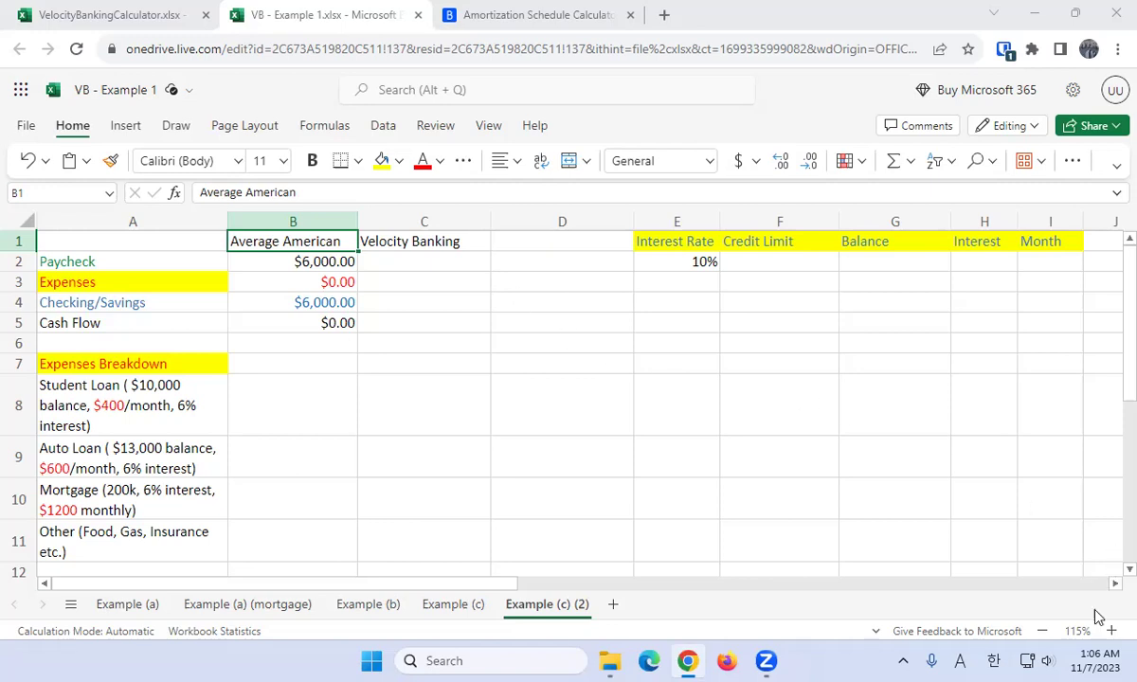
# Review the Average American paycheck, the Expenses total formula and the Checking/Savings formula in column B.
pyautogui.moveTo(1097, 660)
pyautogui.click(386, 277)
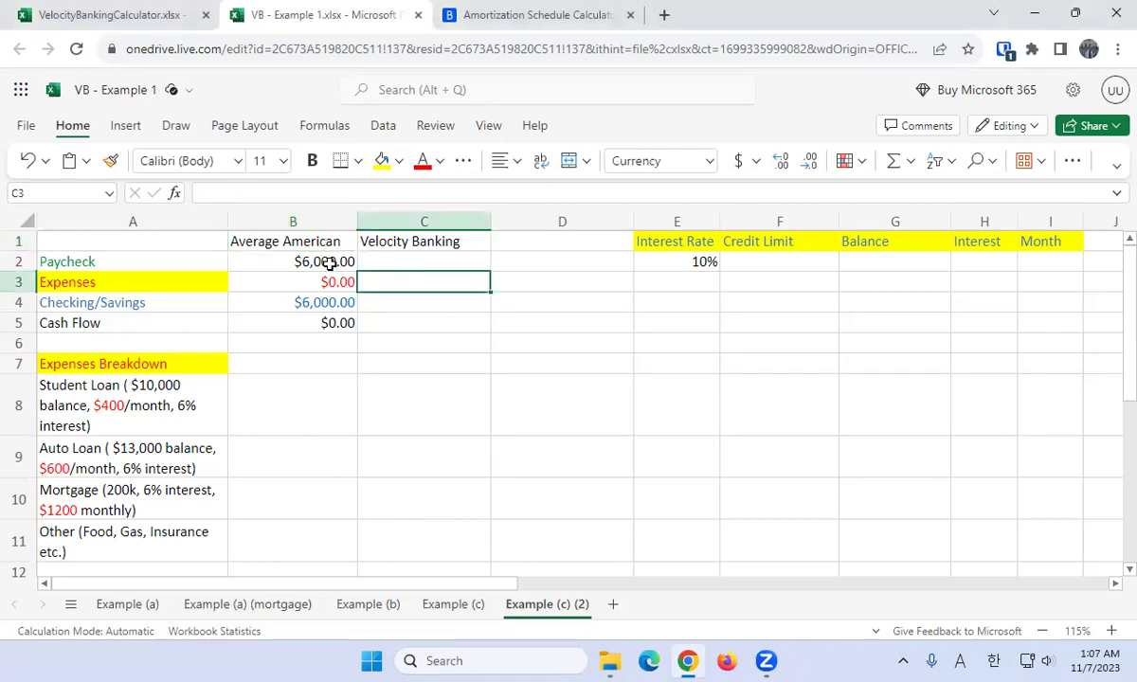
pyautogui.click(327, 265)
pyautogui.click(261, 281)
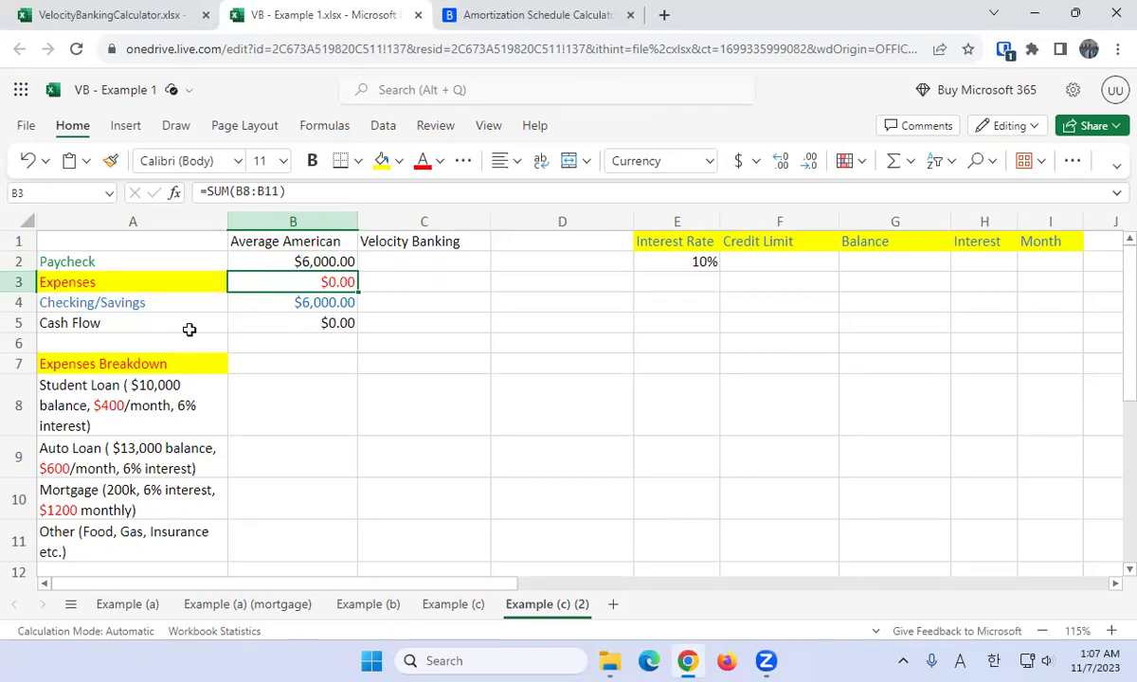
pyautogui.click(262, 306)
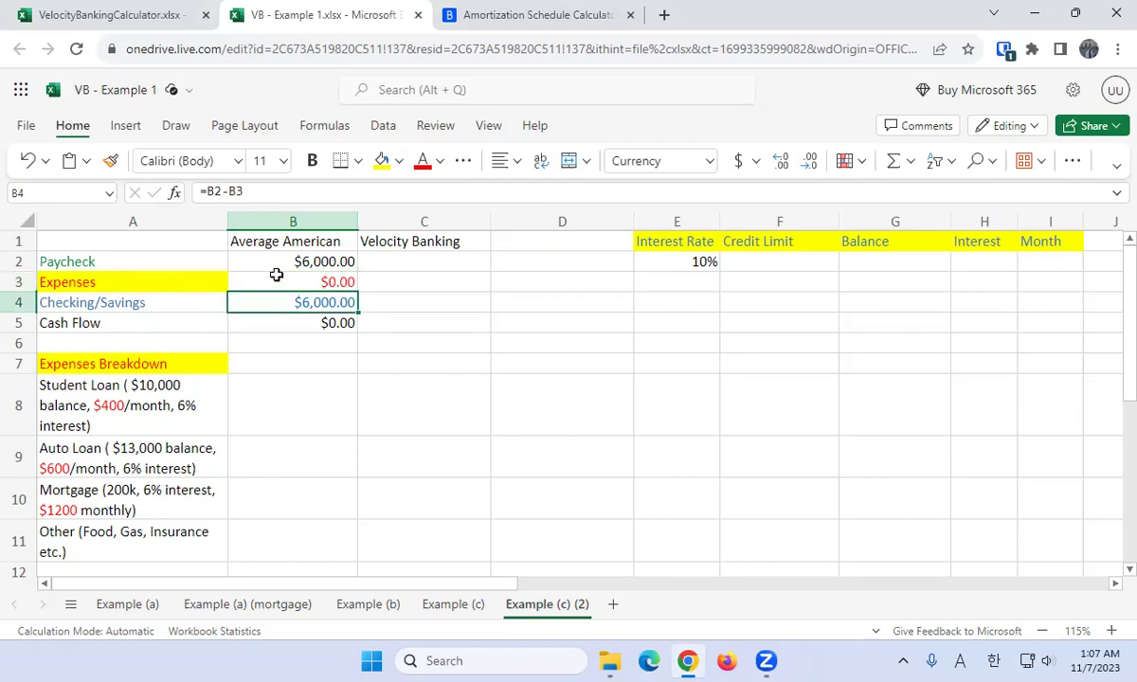
# Enter the student loan, auto loan, mortgage and other payments of 400, 600, 1,200 and 1,500 in B8:B11.
pyautogui.click(263, 383)
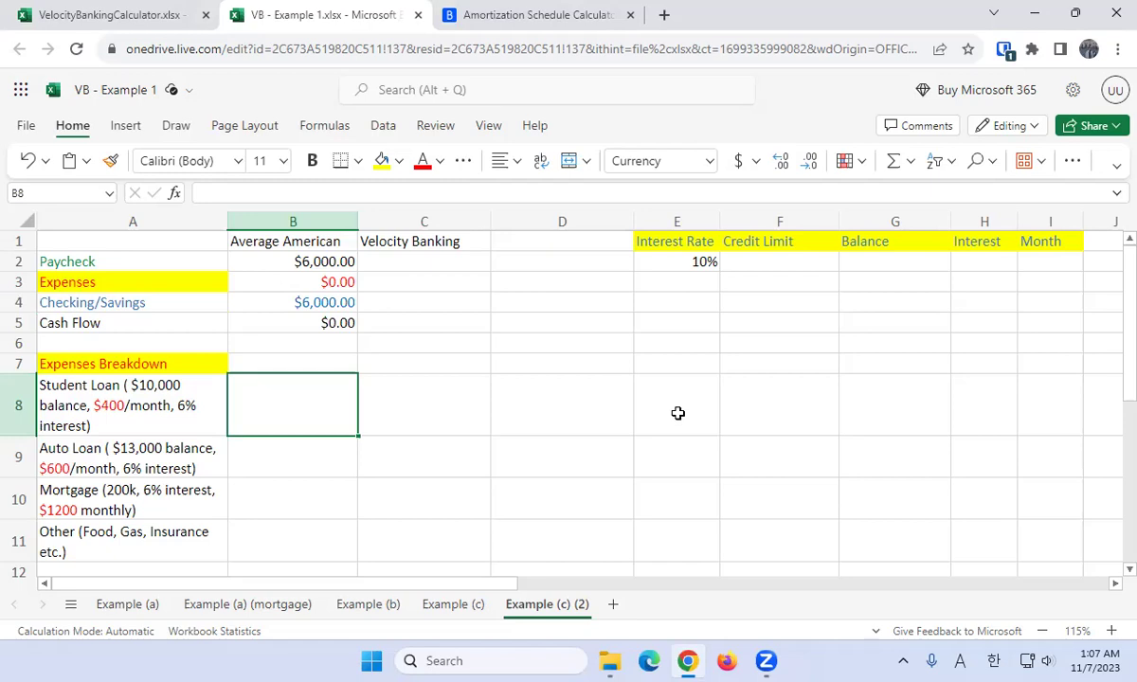
pyautogui.write('400')
pyautogui.press('Return')
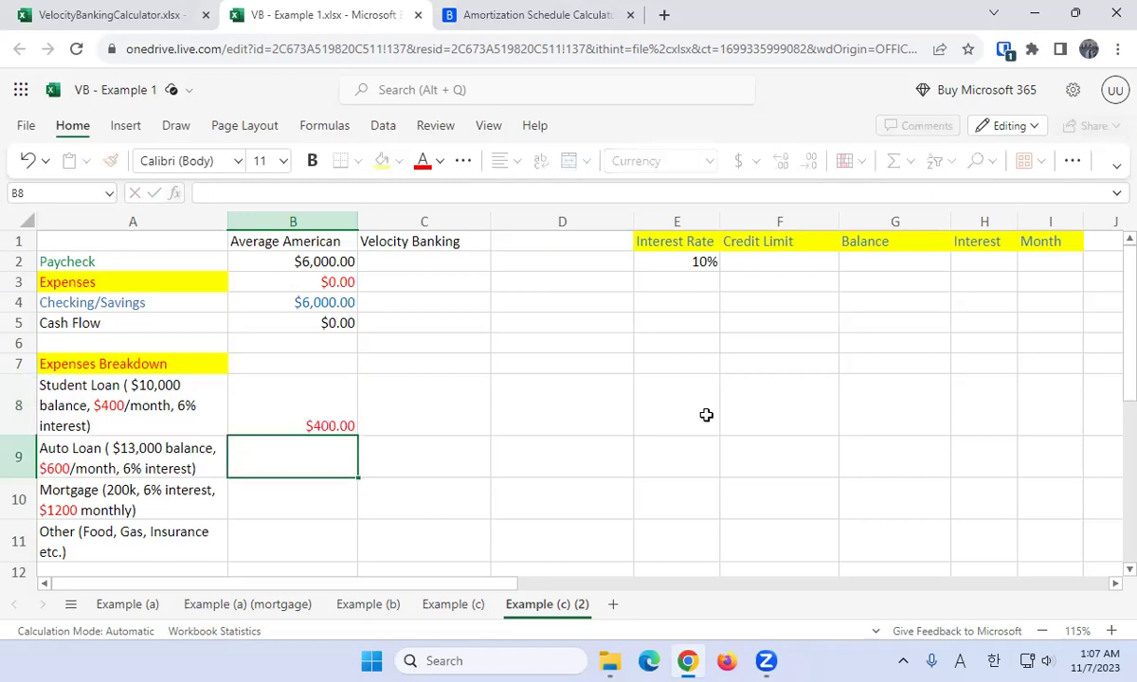
pyautogui.write('600')
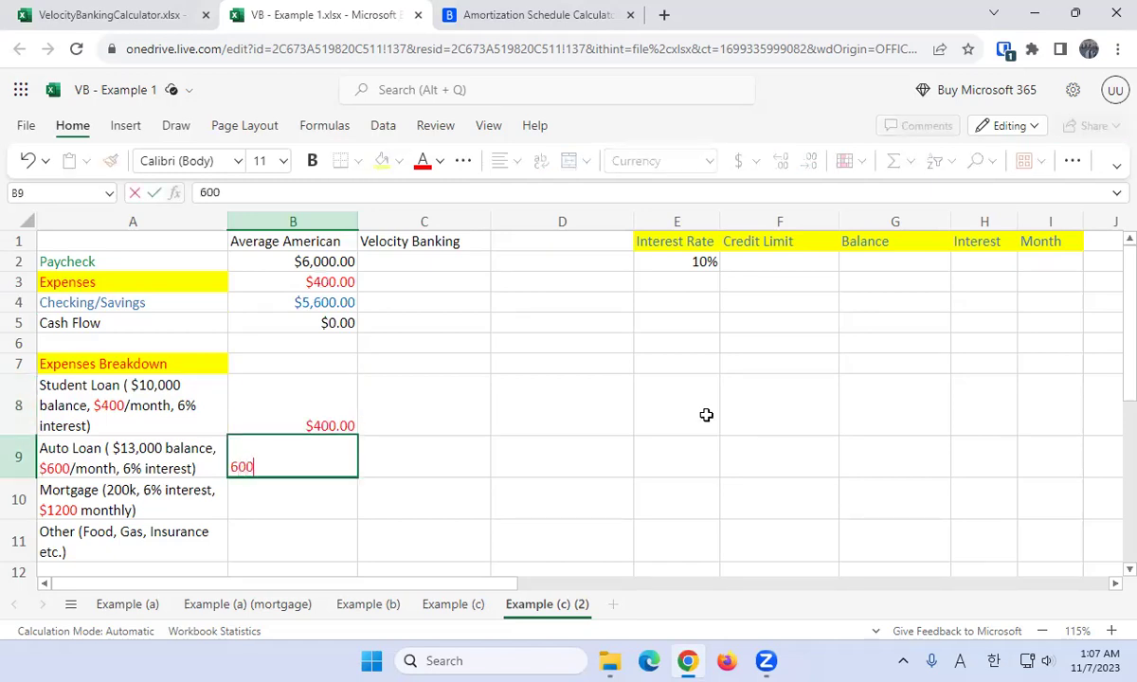
pyautogui.press('Return')
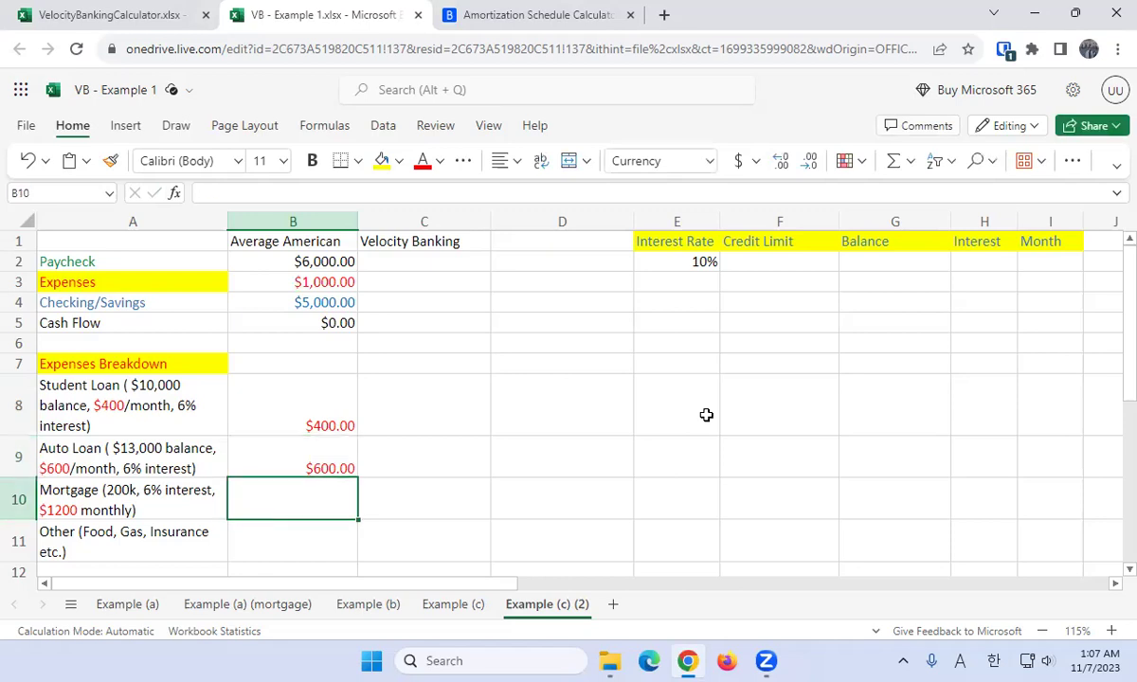
pyautogui.write('1,200')
pyautogui.press('Return')
pyautogui.write('1,500')
pyautogui.press('Return')
# Move through column B and the loan descriptions to review the updated totals.
pyautogui.press('Up')
pyautogui.press('Up')
pyautogui.press('Up')
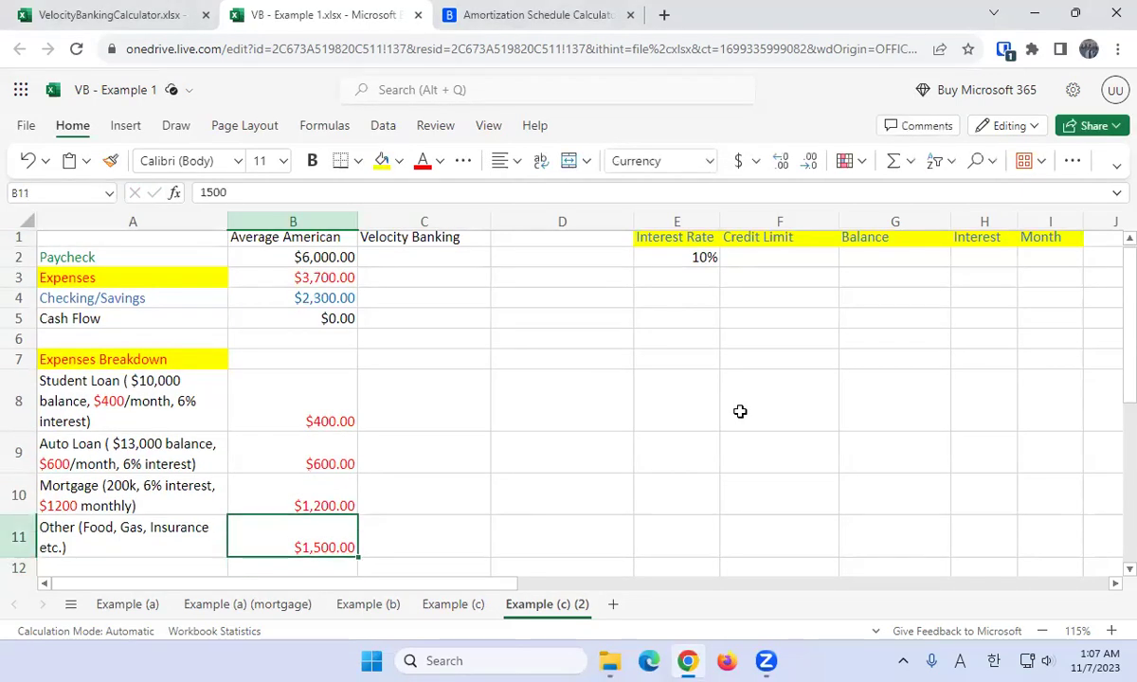
pyautogui.press('Up')
pyautogui.press('Up')
pyautogui.press('Up')
pyautogui.press('Up')
pyautogui.press('Up')
pyautogui.press('Up')
pyautogui.press('Up')
pyautogui.press('Up')
pyautogui.press('Down')
pyautogui.press('Down')
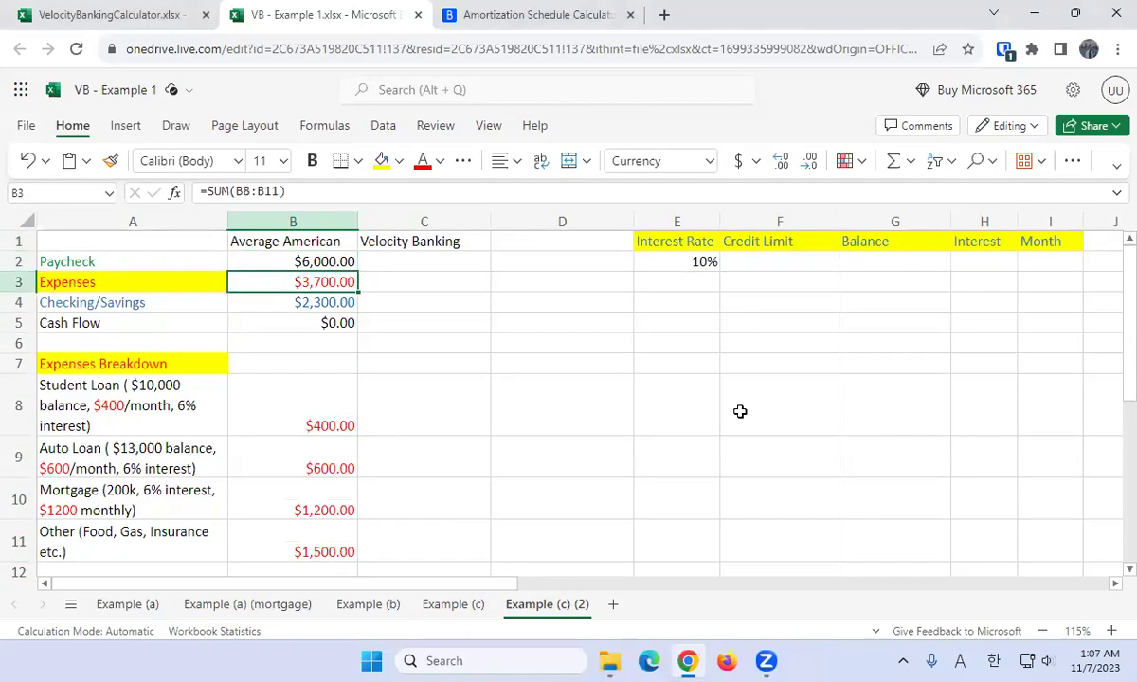
pyautogui.press('Up')
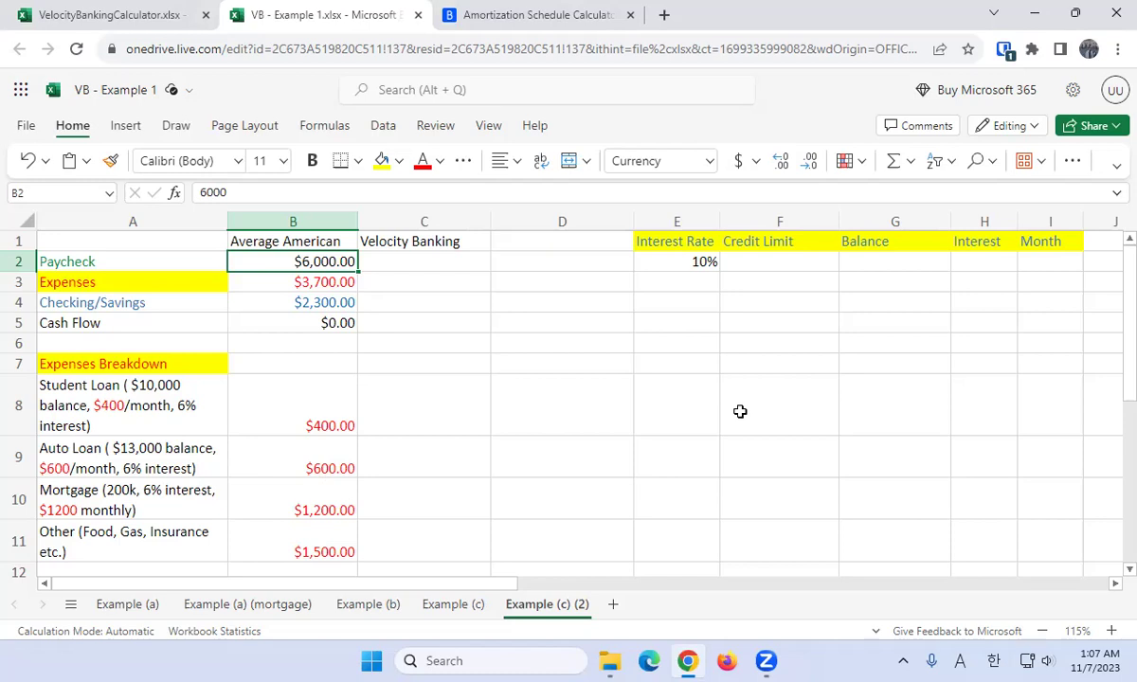
pyautogui.press('Down')
pyautogui.press('Down')
pyautogui.press('Down')
pyautogui.press('Down')
pyautogui.press('Down')
pyautogui.press('Down')
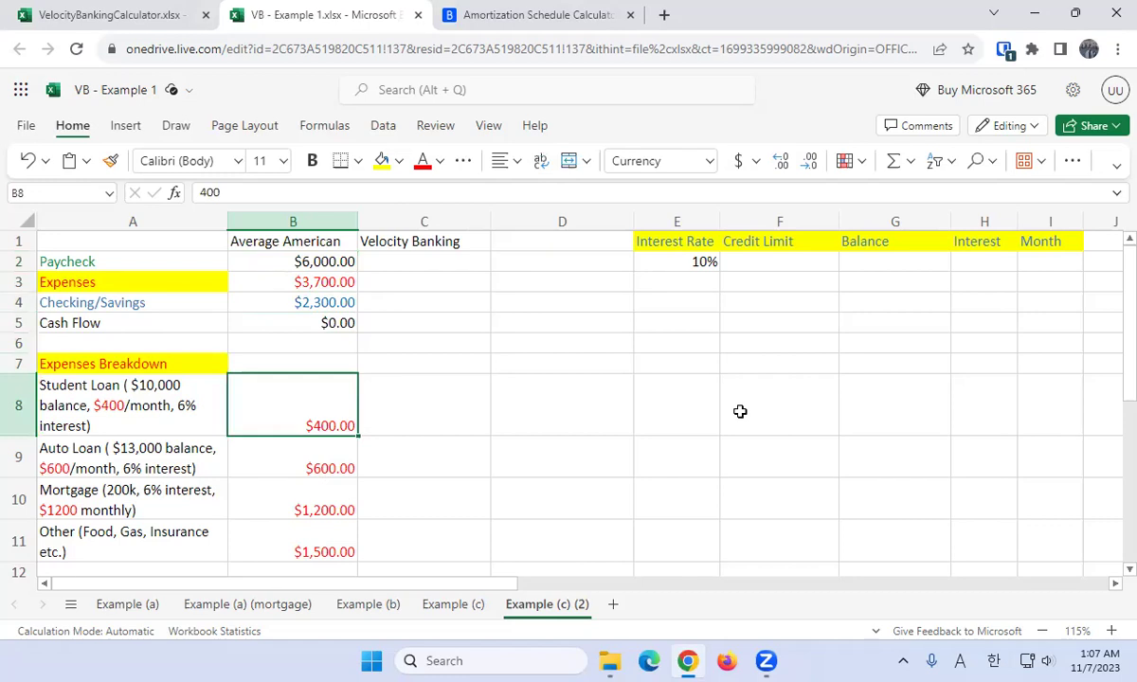
pyautogui.press('Left')
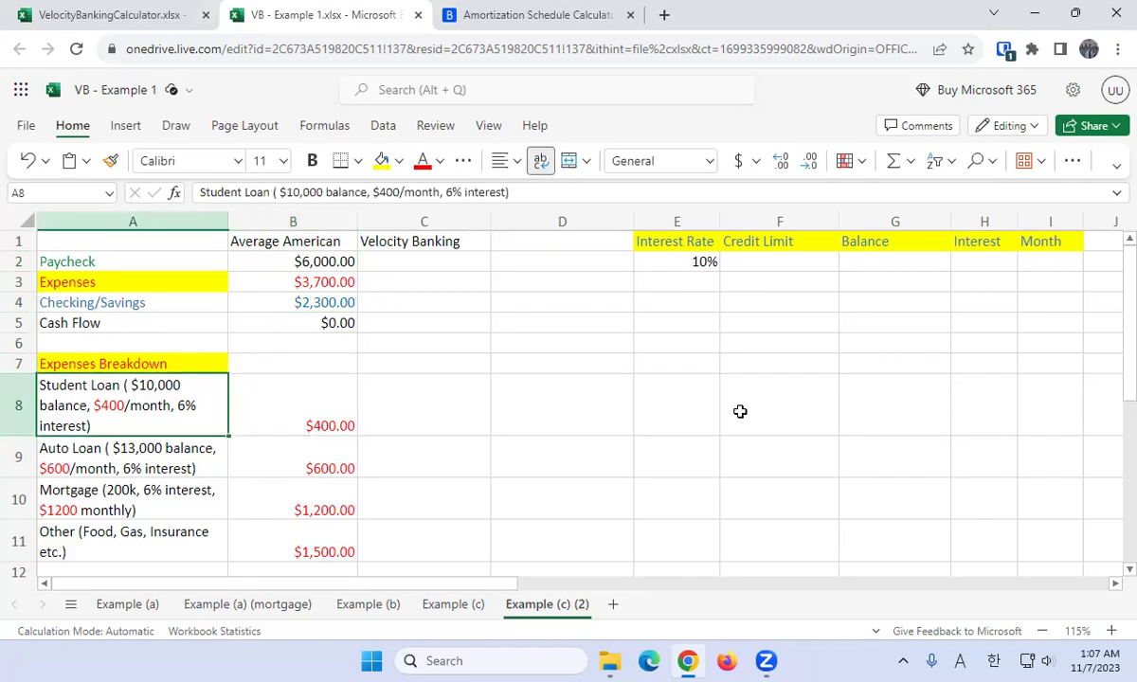
pyautogui.press('Right')
pyautogui.press('Right')
pyautogui.press('Up')
pyautogui.press('Up')
pyautogui.press('Up')
pyautogui.press('Up')
pyautogui.press('Up')
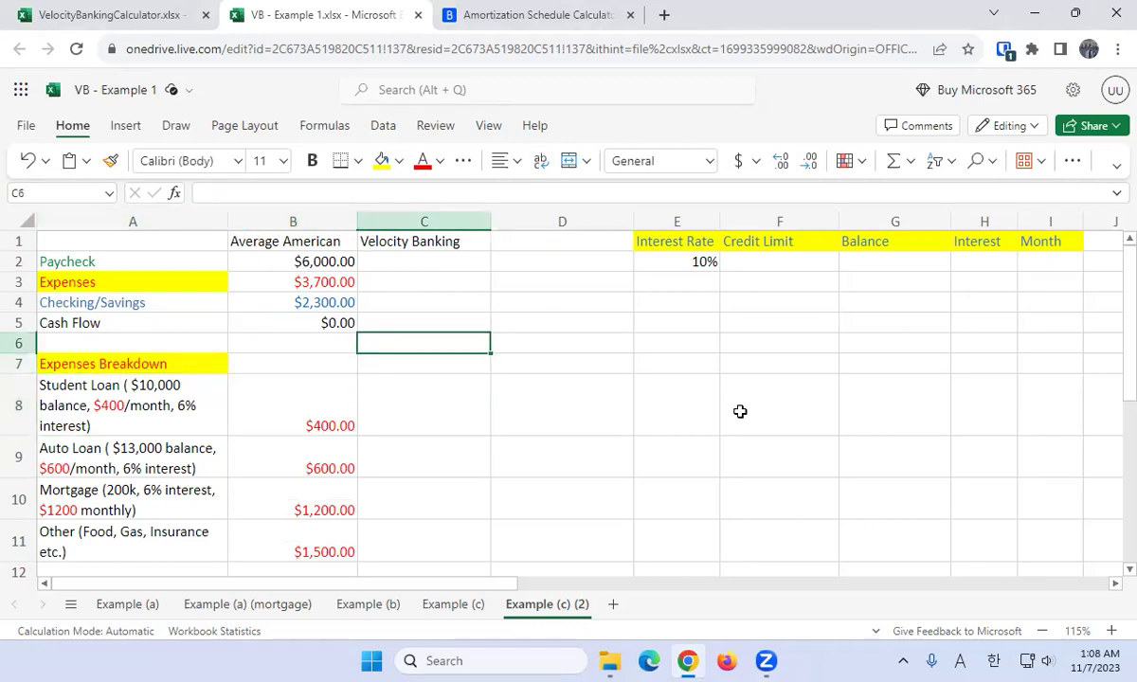
pyautogui.press('Left')
pyautogui.press('Up')
pyautogui.press('Up')
pyautogui.press('Down')
pyautogui.press('Down')
pyautogui.press('Down')
pyautogui.press('Down')
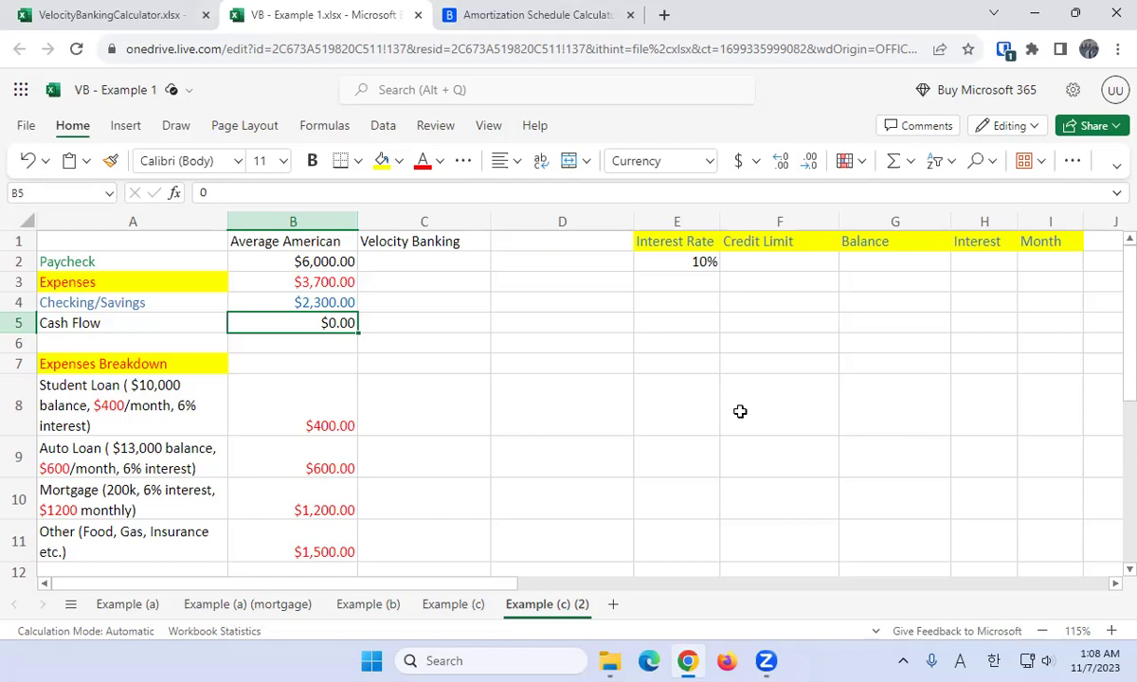
pyautogui.press('Right')
pyautogui.press('Right')
pyautogui.press('Right')
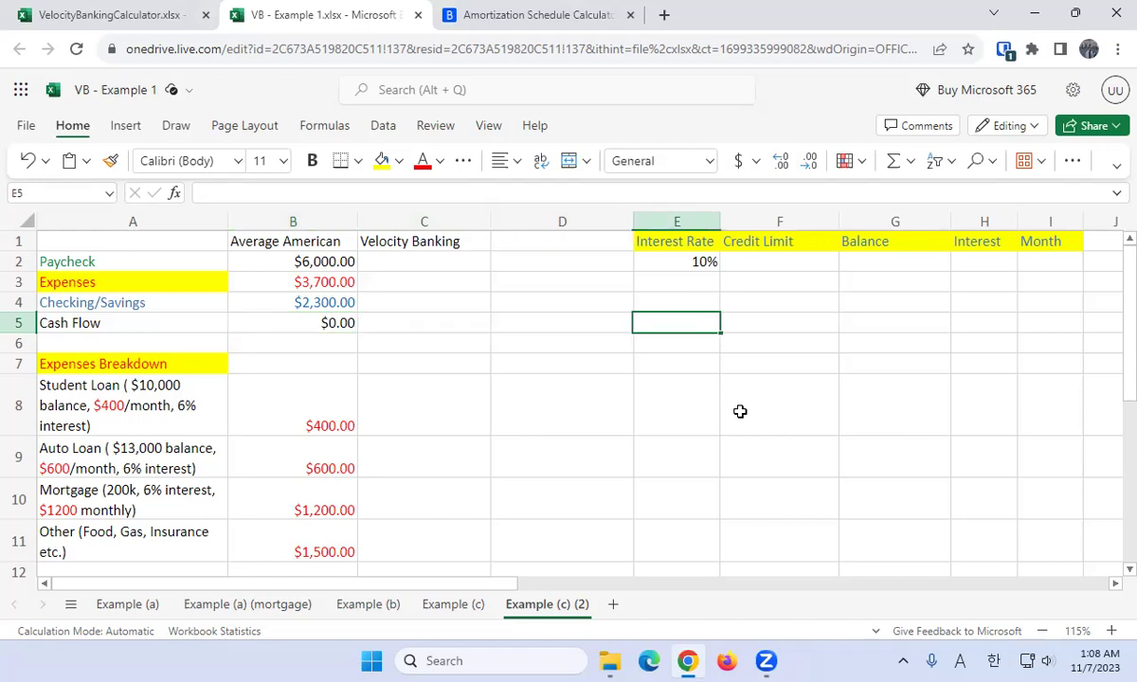
pyautogui.press('Left')
pyautogui.press('Left')
pyautogui.press('Left')
pyautogui.press('Left')
pyautogui.press('Down')
pyautogui.press('Down')
pyautogui.press('Down')
pyautogui.press('Down')
pyautogui.press('Down')
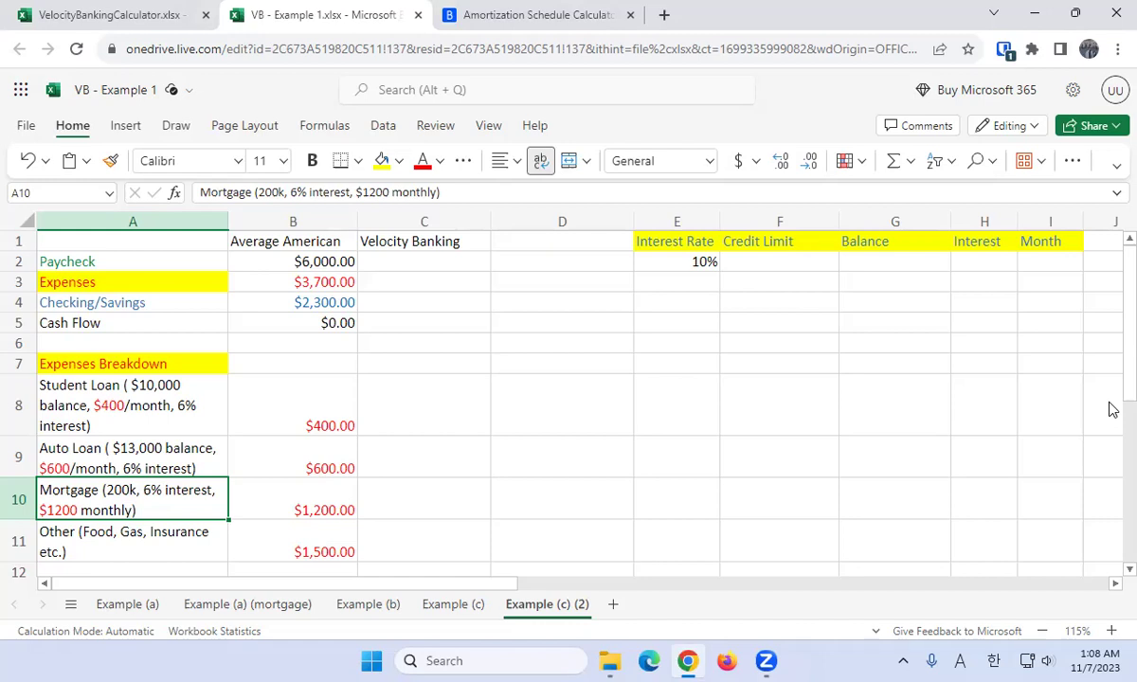
pyautogui.press('Right')
pyautogui.press('Left')
# Enter 80000 as the Credit Limit in F2, next to the 10% interest rate.
pyautogui.press('Right')
pyautogui.press('Up')
pyautogui.press('Right')
pyautogui.press('Right')
pyautogui.press('Up')
pyautogui.press('Up')
pyautogui.press('Up')
pyautogui.press('Right')
pyautogui.press('Up')
pyautogui.press('Up')
pyautogui.press('Up')
pyautogui.press('Right')
pyautogui.press('Up')
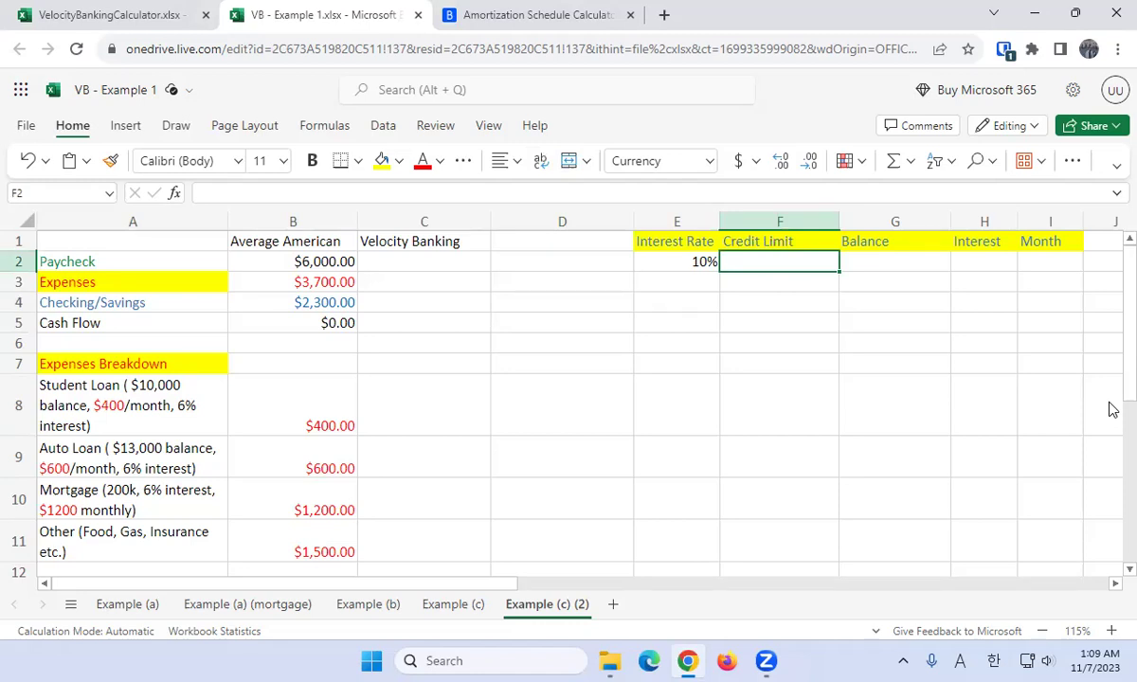
pyautogui.write('80000')
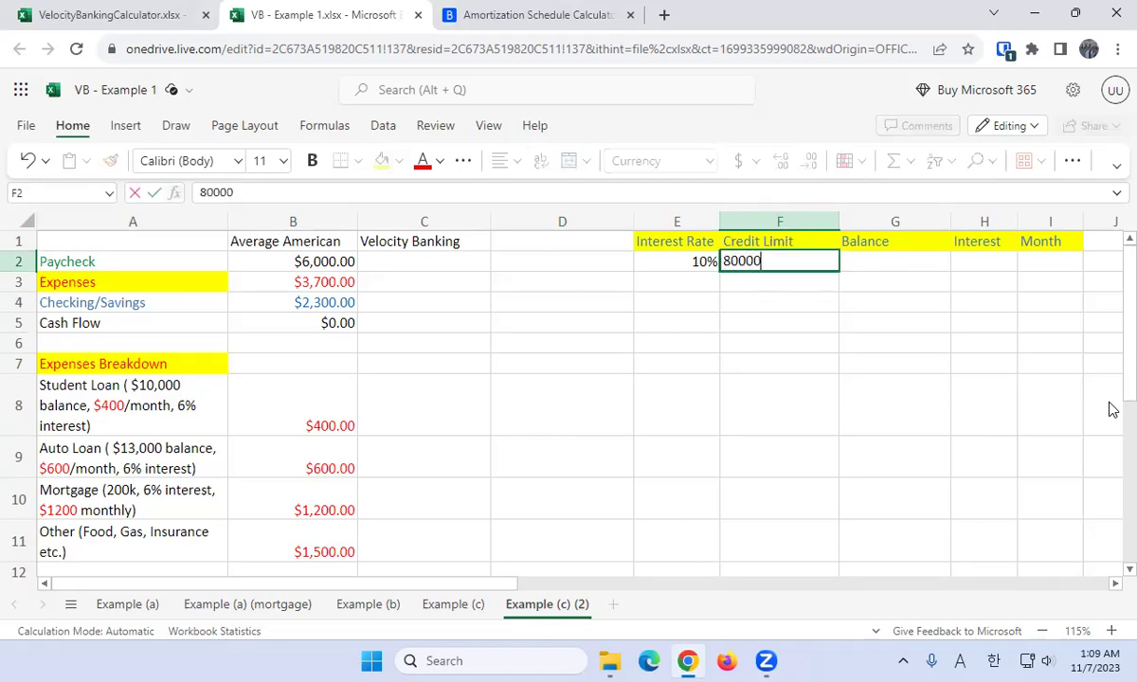
pyautogui.press('Return')
pyautogui.press('Up')
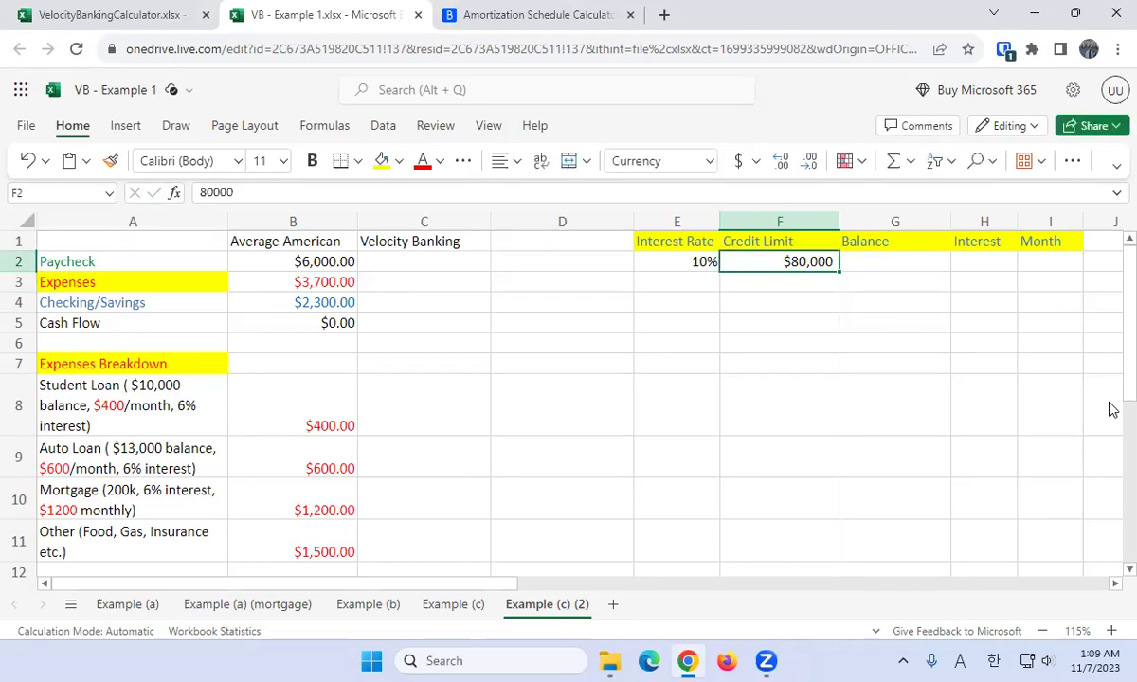
pyautogui.press('Left')
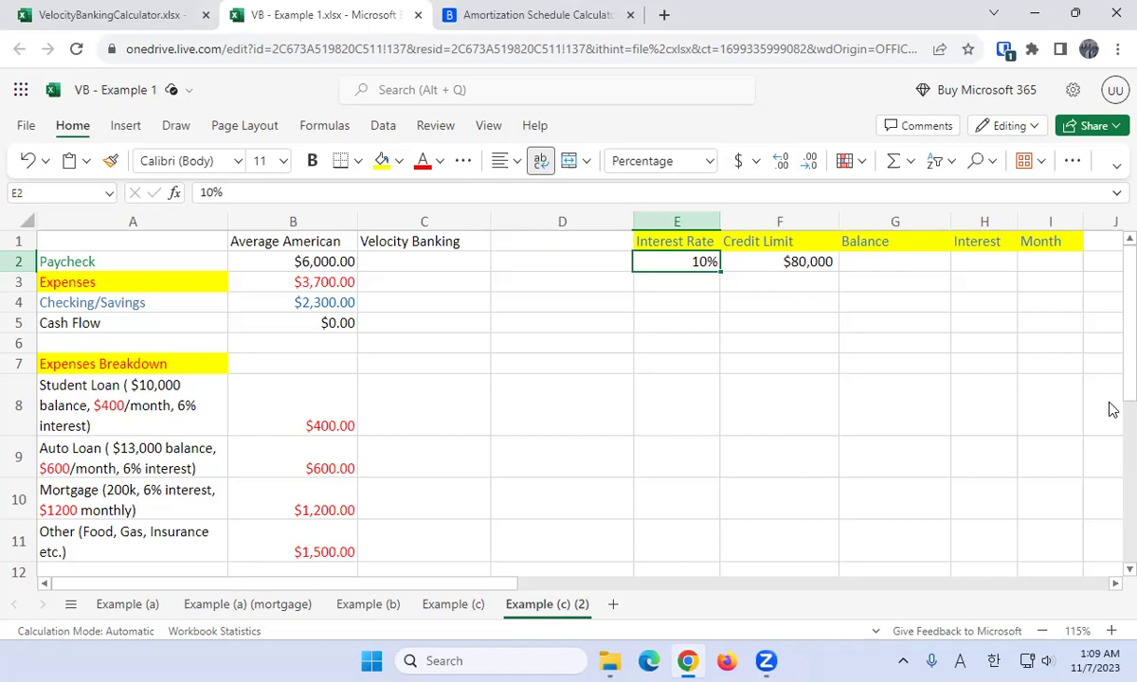
# Enter 6000 as the Velocity Banking paycheck in C2.
pyautogui.press('Right')
pyautogui.press('Right')
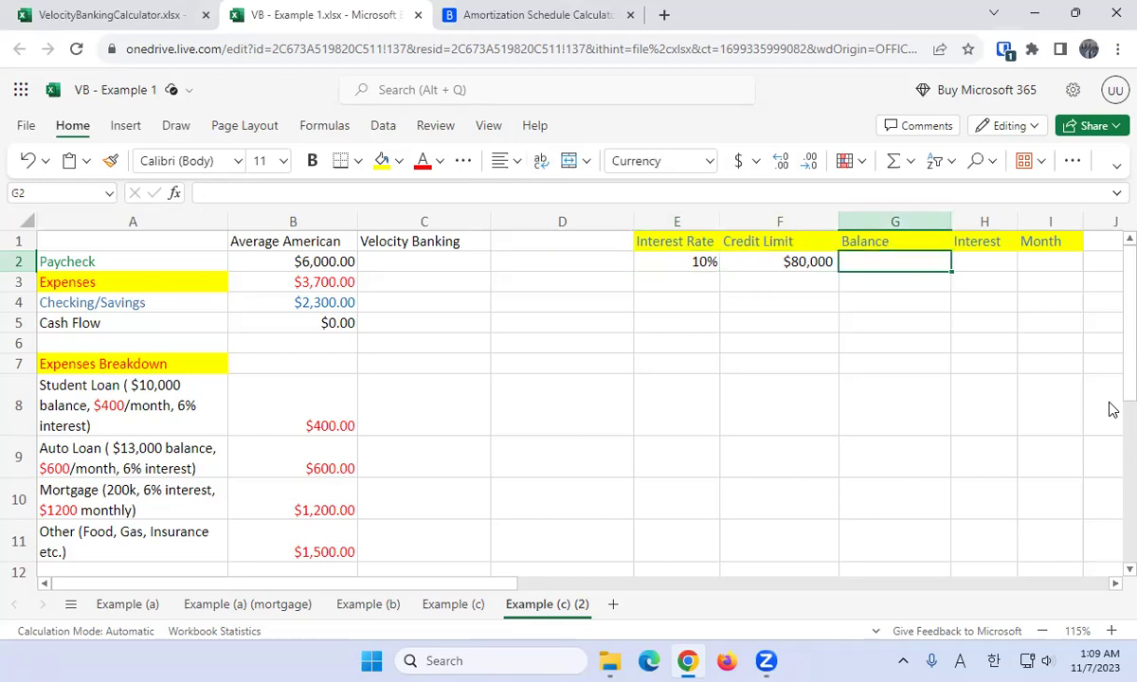
pyautogui.press('Left')
pyautogui.press('Left')
pyautogui.press('Left')
pyautogui.press('Left')
pyautogui.press('Left')
pyautogui.press('Left')
pyautogui.press('Right')
pyautogui.press('Right')
pyautogui.press('Down')
pyautogui.press('Up')
pyautogui.write('6000')
pyautogui.press('Return')
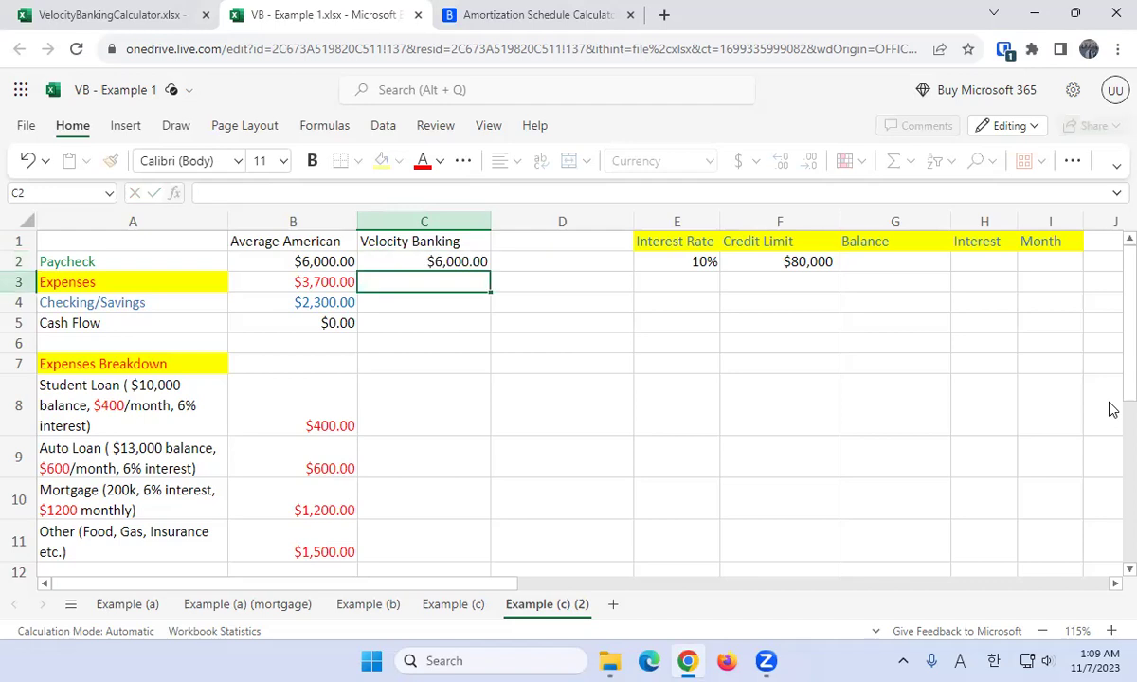
# Review the Checking/Savings formula, the Velocity Banking column and the two loan rows.
pyautogui.press('Left')
pyautogui.press('Down')
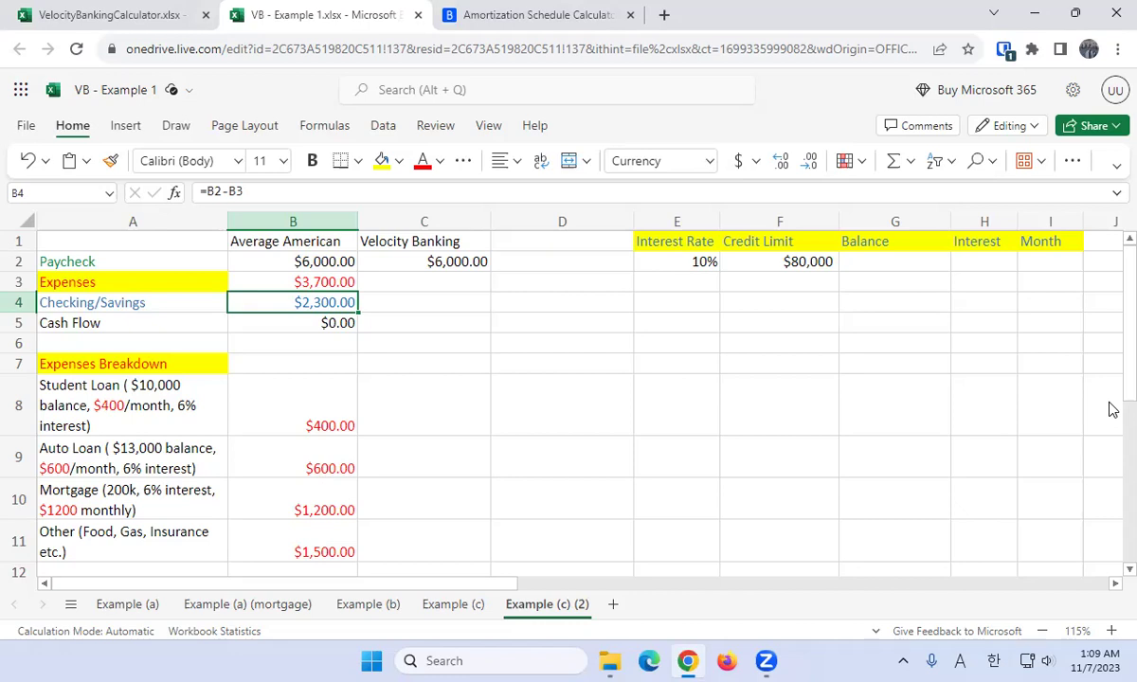
pyautogui.press('Right')
pyautogui.press('Up')
pyautogui.press('Up')
pyautogui.press('Up')
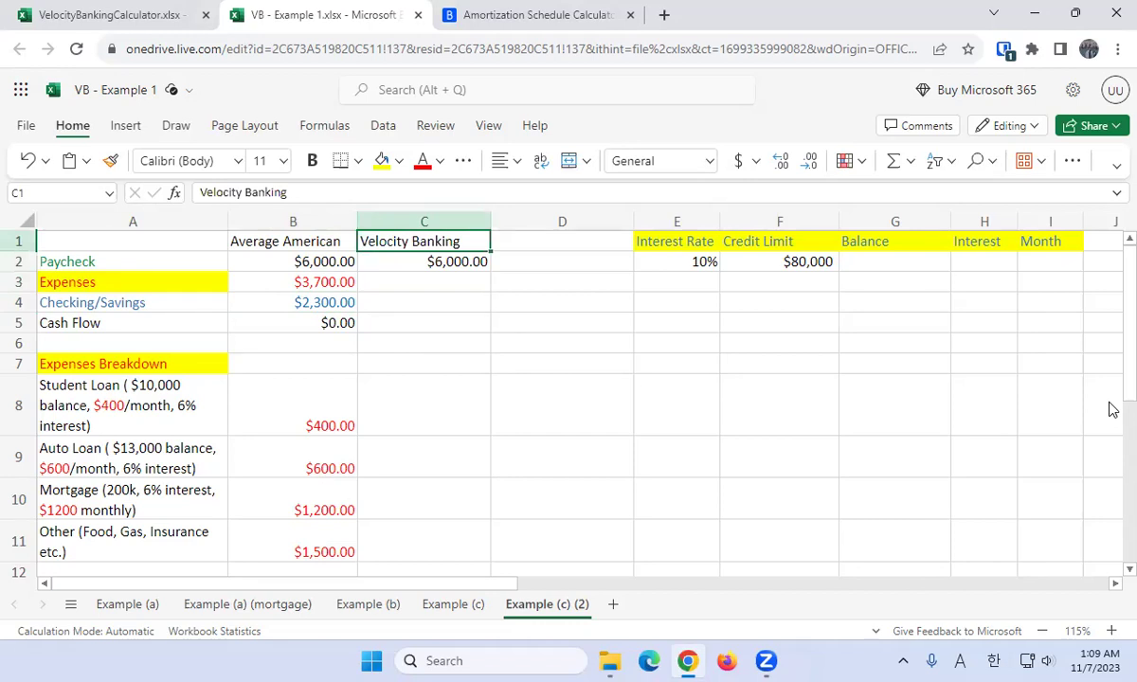
pyautogui.press('Down')
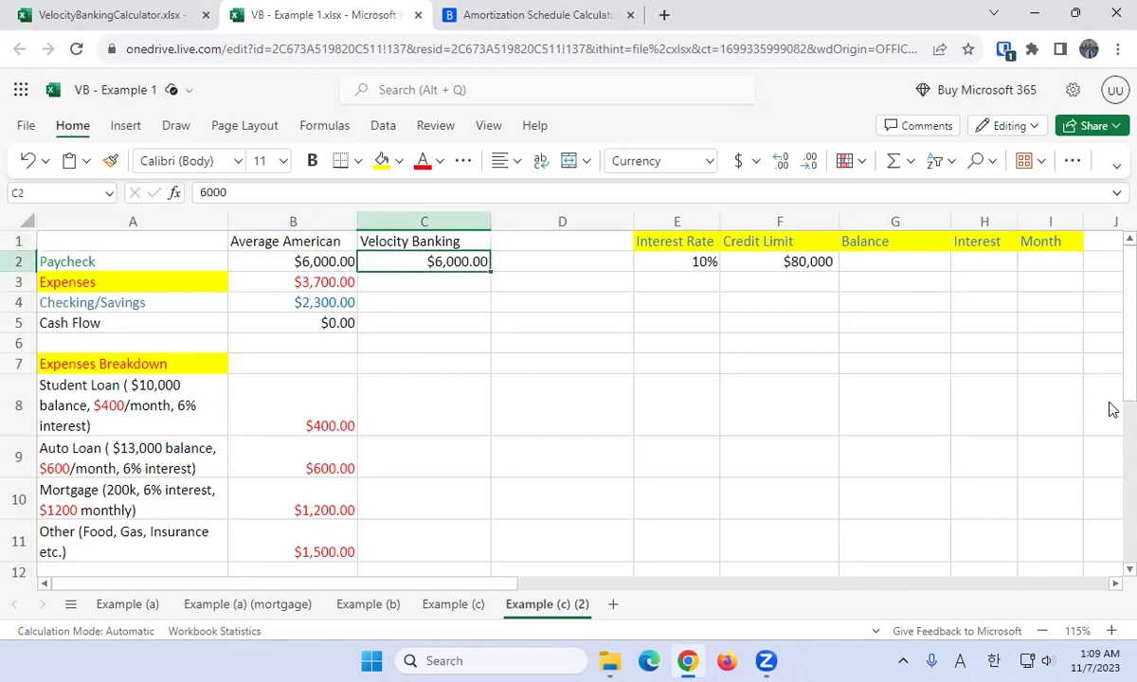
pyautogui.press('Down')
pyautogui.press('Down')
pyautogui.press('Down')
pyautogui.press('Down')
pyautogui.press('Down')
pyautogui.press('Down')
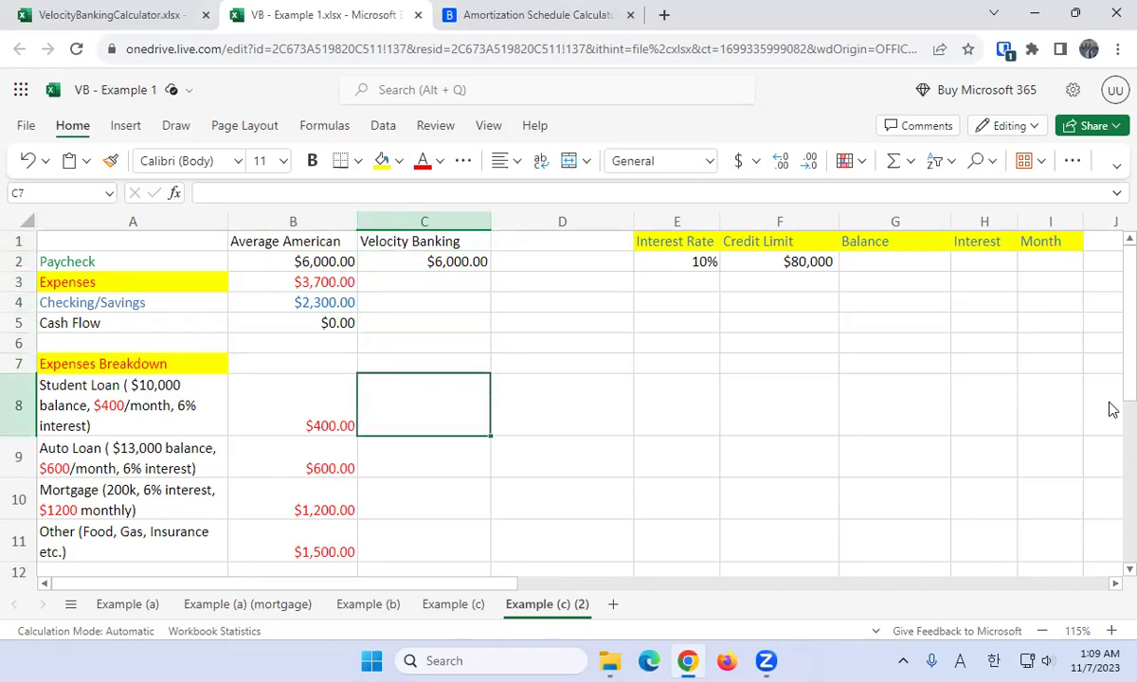
pyautogui.press('Left')
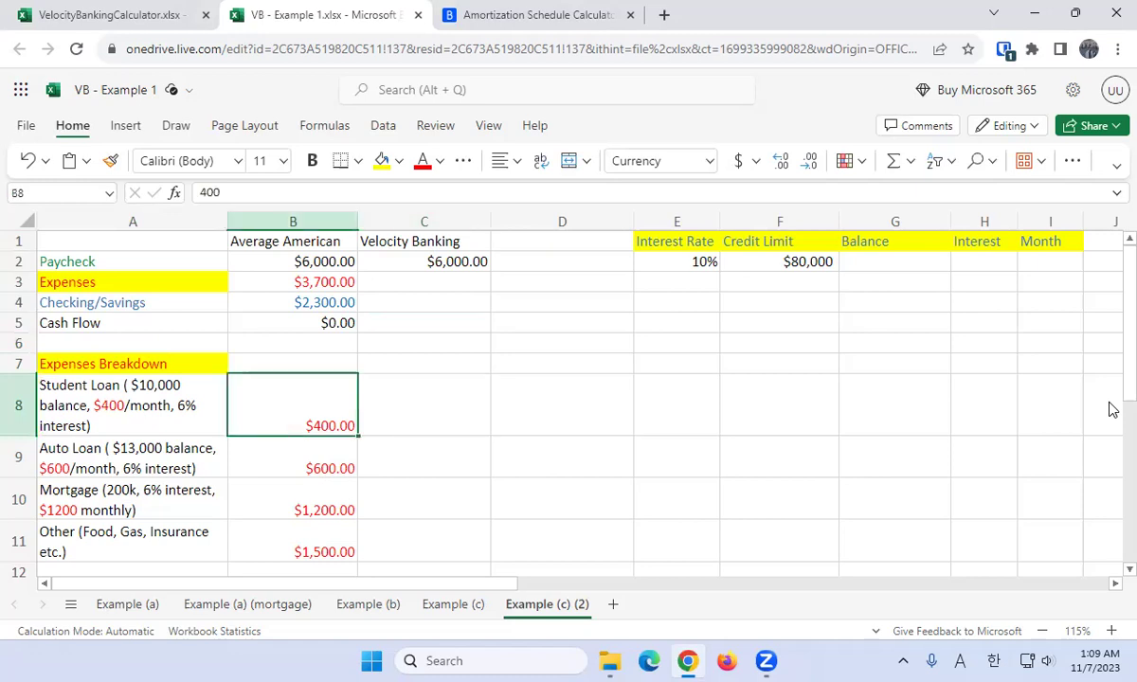
pyautogui.press('Left')
pyautogui.hotkey('shift', 'Down')
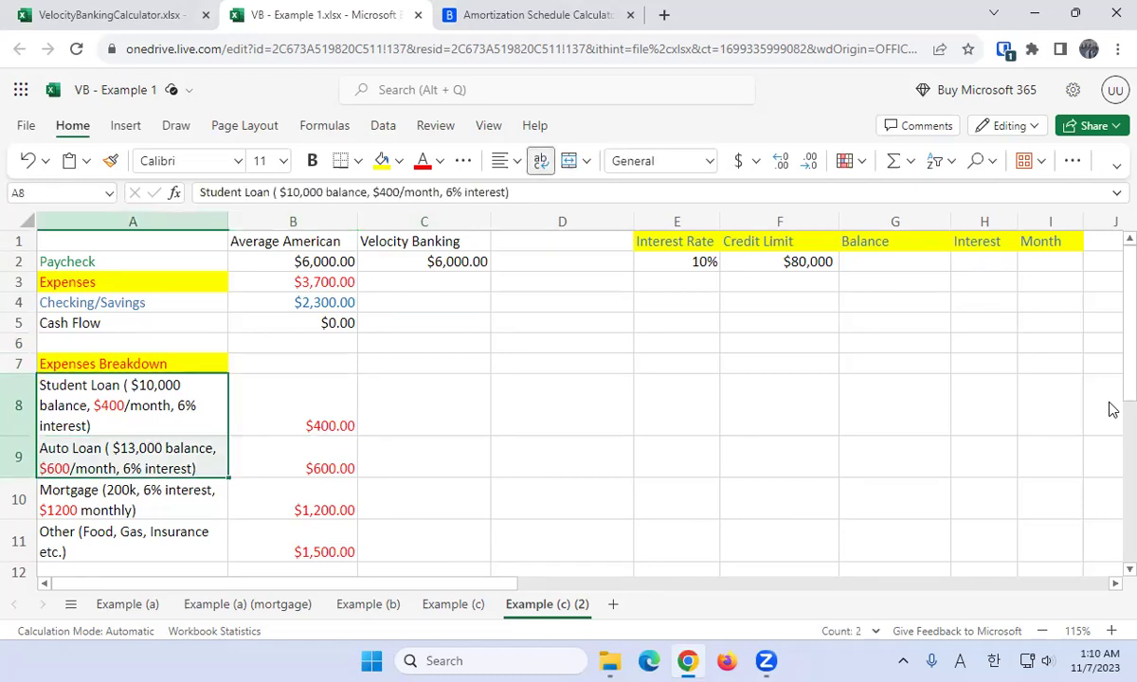
pyautogui.press('Up')
pyautogui.press('Right')
pyautogui.press('Up')
pyautogui.press('Right')
# Enter a $23,000 Balance.
pyautogui.press('Up')
pyautogui.press('Right')
pyautogui.press('Up')
pyautogui.press('Right')
pyautogui.press('Up')
pyautogui.press('Right')
pyautogui.press('Up')
pyautogui.press('Right')
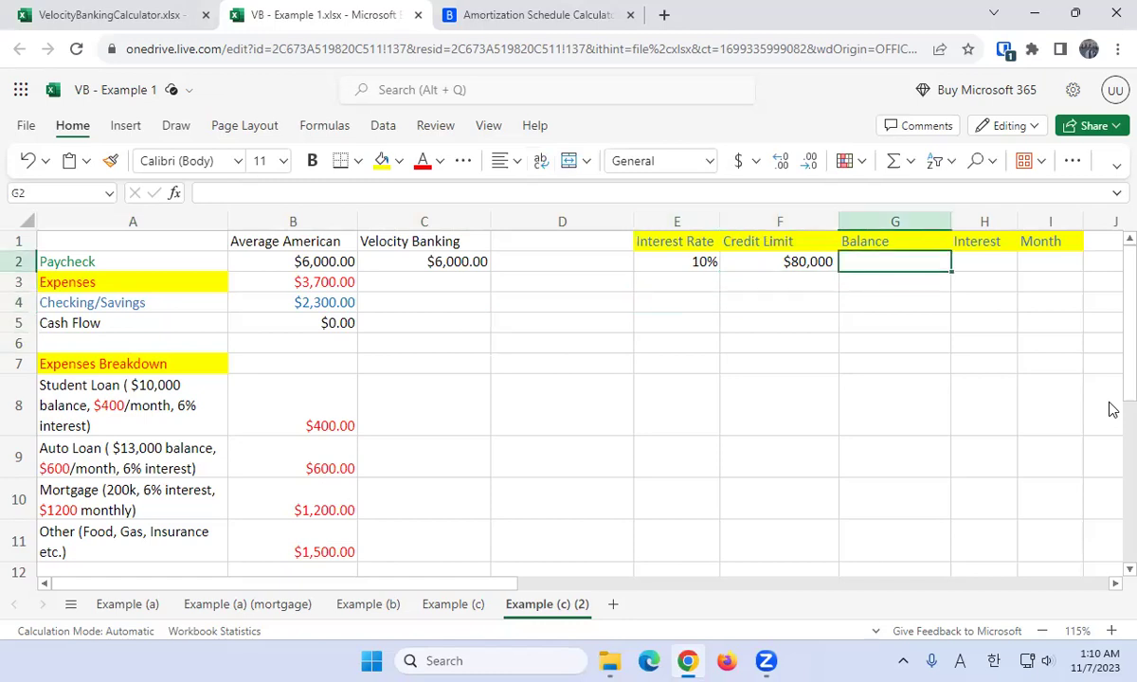
pyautogui.write('23000')
pyautogui.press('Return')
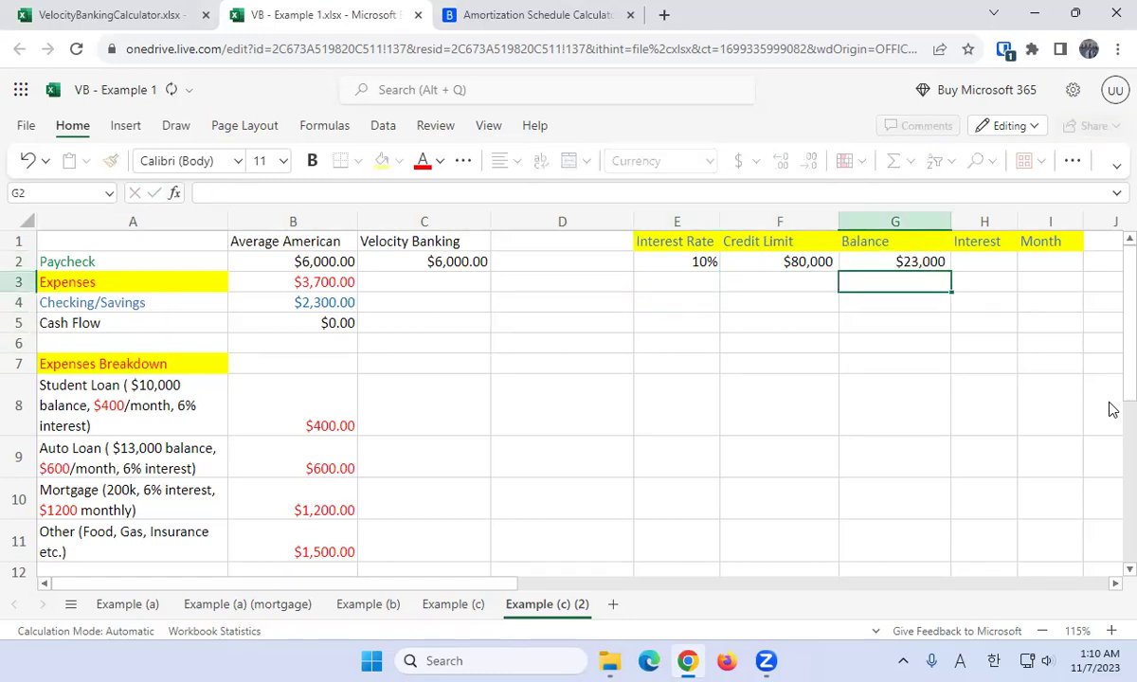
pyautogui.press('Left')
pyautogui.press('Left')
pyautogui.press('Left')
pyautogui.press('Down')
pyautogui.press('Left')
pyautogui.press('Down')
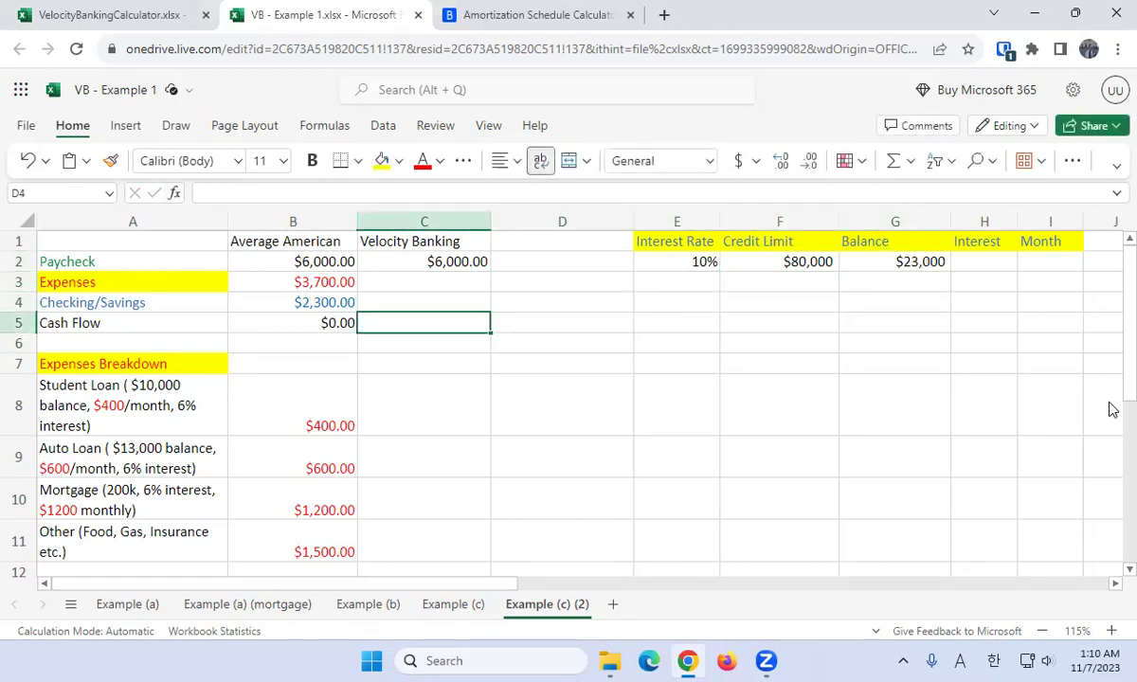
# Enter 23000 in the Velocity Banking checking/savings cell C4.
pyautogui.press('Left')
pyautogui.press('Down')
pyautogui.press('Down')
pyautogui.press('Up')
pyautogui.press('Right')
pyautogui.press('Up')
pyautogui.press('Right')
pyautogui.press('Up')
pyautogui.press('Right')
pyautogui.press('Up')
pyautogui.press('Right')
pyautogui.press('Up')
pyautogui.press('Right')
pyautogui.press('Up')
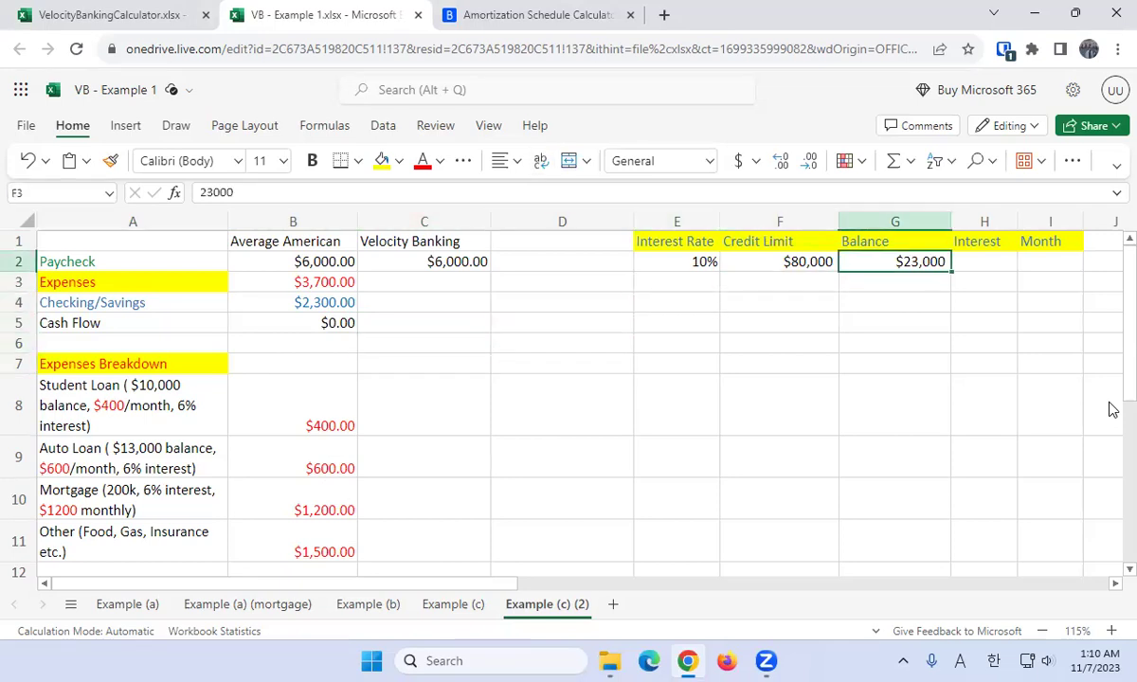
pyautogui.press('Down')
pyautogui.press('Down')
pyautogui.press('Left')
pyautogui.press('Left')
pyautogui.press('Left')
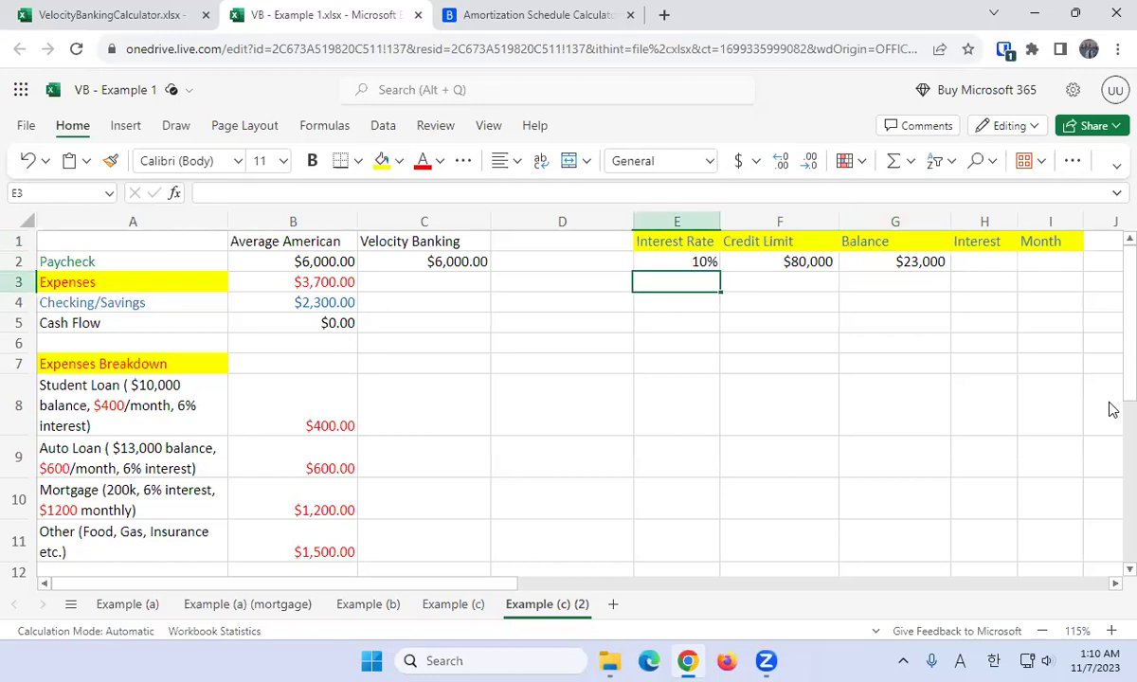
pyautogui.press('Left')
pyautogui.press('Down')
pyautogui.write('23000')
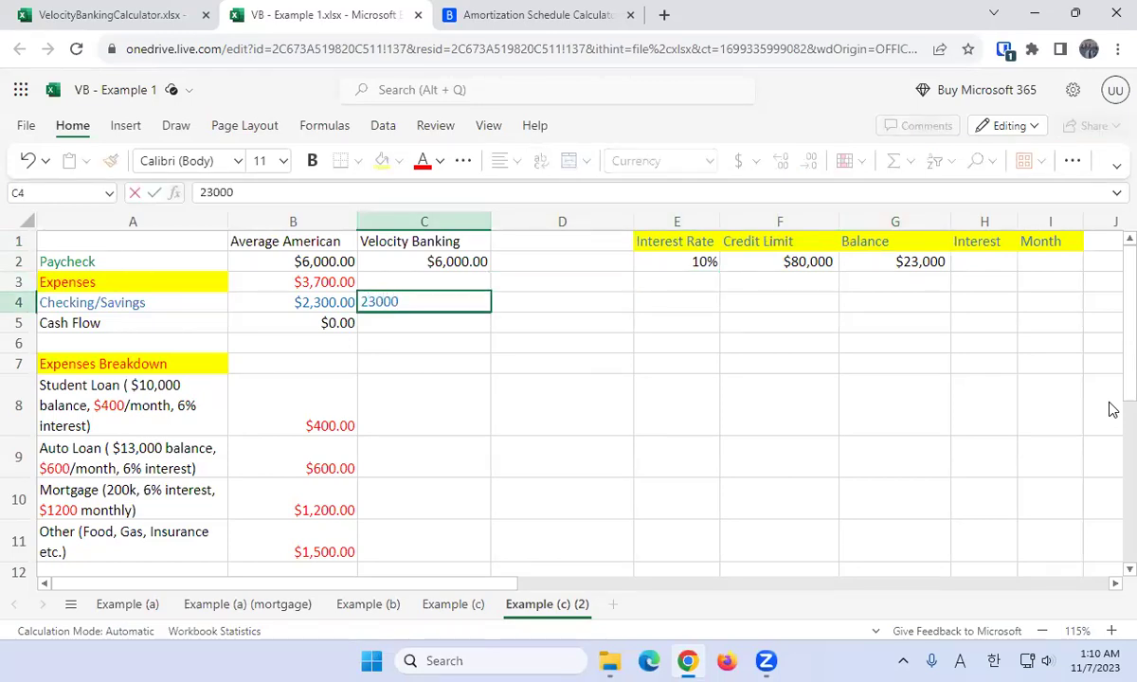
pyautogui.press('Return')
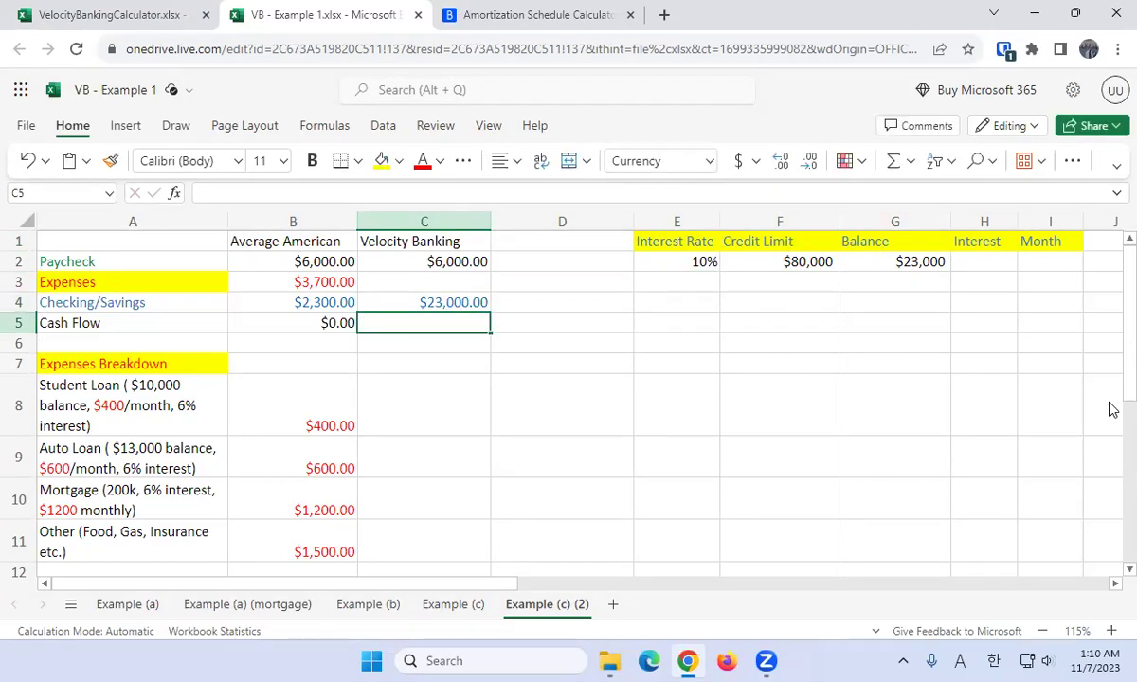
pyautogui.press('Up')
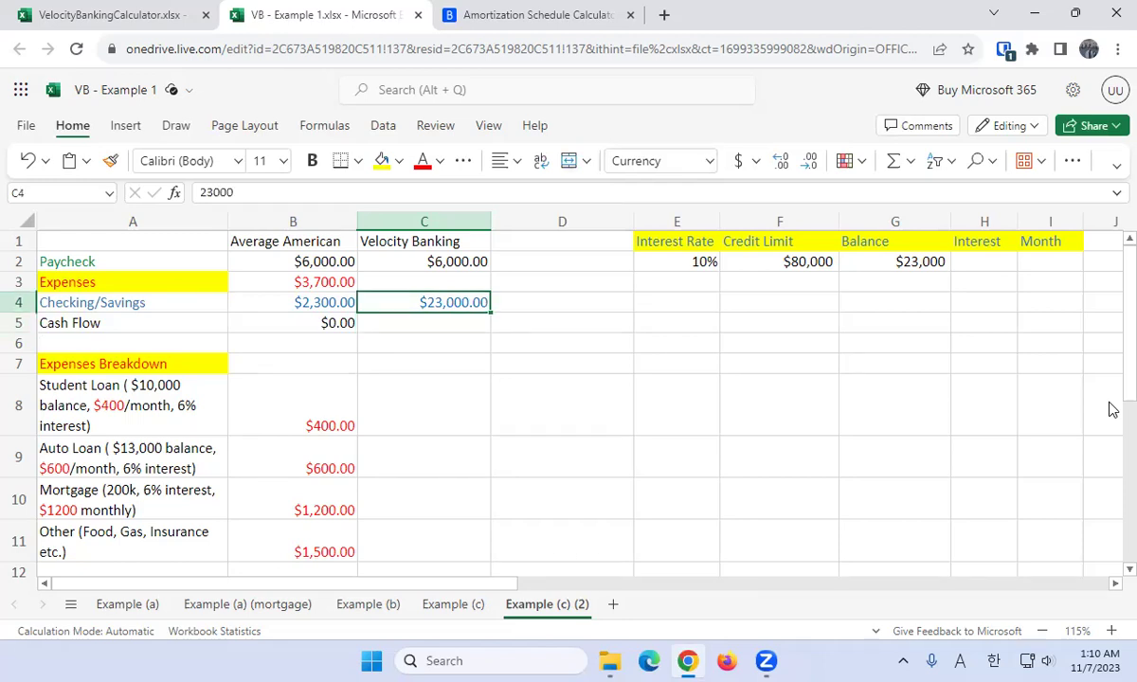
# Set the Velocity Banking student loan and auto loan payments to $0.
pyautogui.press('Down')
pyautogui.press('Down')
pyautogui.press('Down')
pyautogui.press('Left')
pyautogui.press('Left')
pyautogui.press('Down')
pyautogui.press('Right')
pyautogui.press('Right')
pyautogui.write('0')
pyautogui.press('Return')
pyautogui.write('0')
pyautogui.press('Return')
pyautogui.press('Up')
pyautogui.press('Up')
pyautogui.press('Up')
pyautogui.press('Up')
pyautogui.press('Up')
pyautogui.press('Up')
pyautogui.write('0')
pyautogui.press('Return')
# Enter a $1,200 mortgage and $1,500 other expenses in the Velocity Banking column.
pyautogui.press('Right')
pyautogui.press('Right')
pyautogui.press('Right')
pyautogui.press('Up')
pyautogui.press('Up')
pyautogui.press('Right')
pyautogui.press('Up')
pyautogui.press('Left')
pyautogui.press('Left')
pyautogui.press('Left')
pyautogui.press('Down')
pyautogui.press('Down')
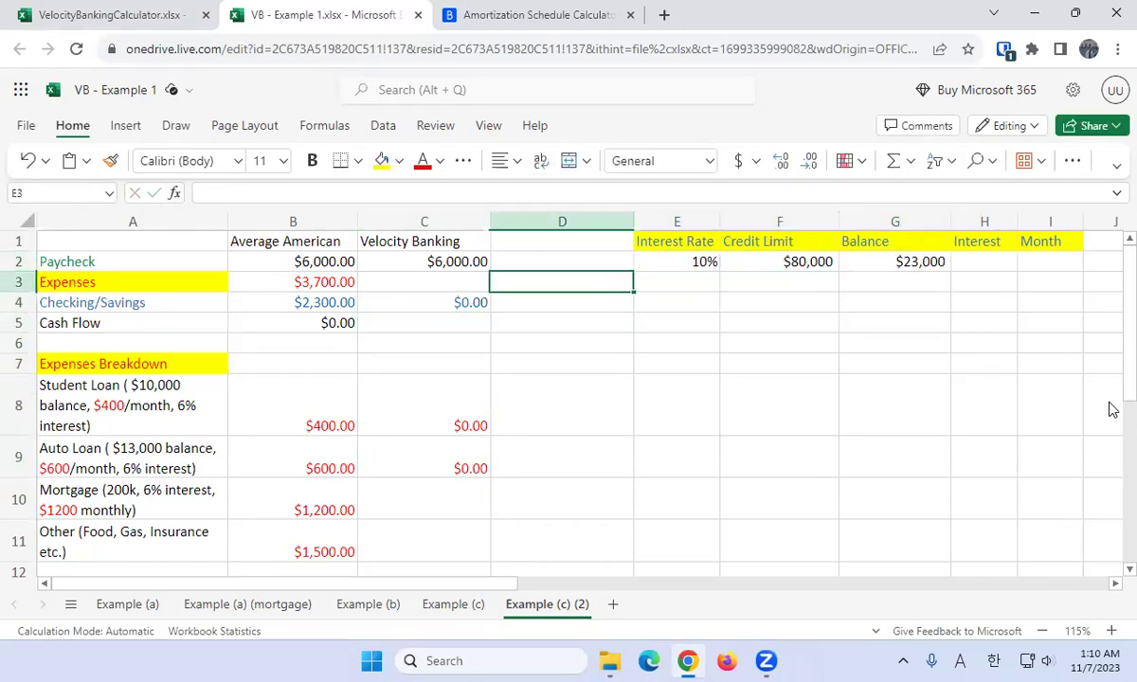
pyautogui.press('Left')
pyautogui.press('Down')
pyautogui.press('Down')
pyautogui.press('Down')
pyautogui.press('Down')
pyautogui.press('Down')
pyautogui.press('Down')
pyautogui.write('1,200')
pyautogui.press('Return')
pyautogui.write('1,500')
pyautogui.press('Return')
pyautogui.press('Up')
pyautogui.press('Up')
pyautogui.press('Up')
pyautogui.press('Up')
pyautogui.press('Up')
pyautogui.press('Up')
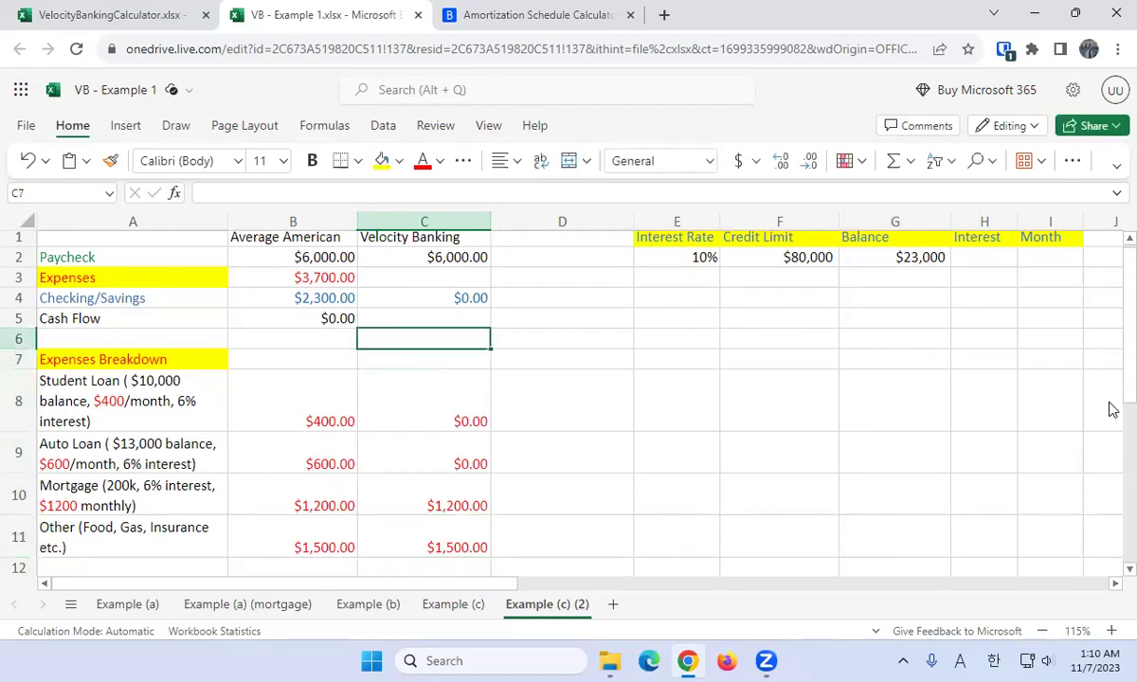
# Copy the Expenses total formula from B3 into C3.
pyautogui.press('Up')
pyautogui.press('Up')
pyautogui.press('Up')
pyautogui.press('Left')
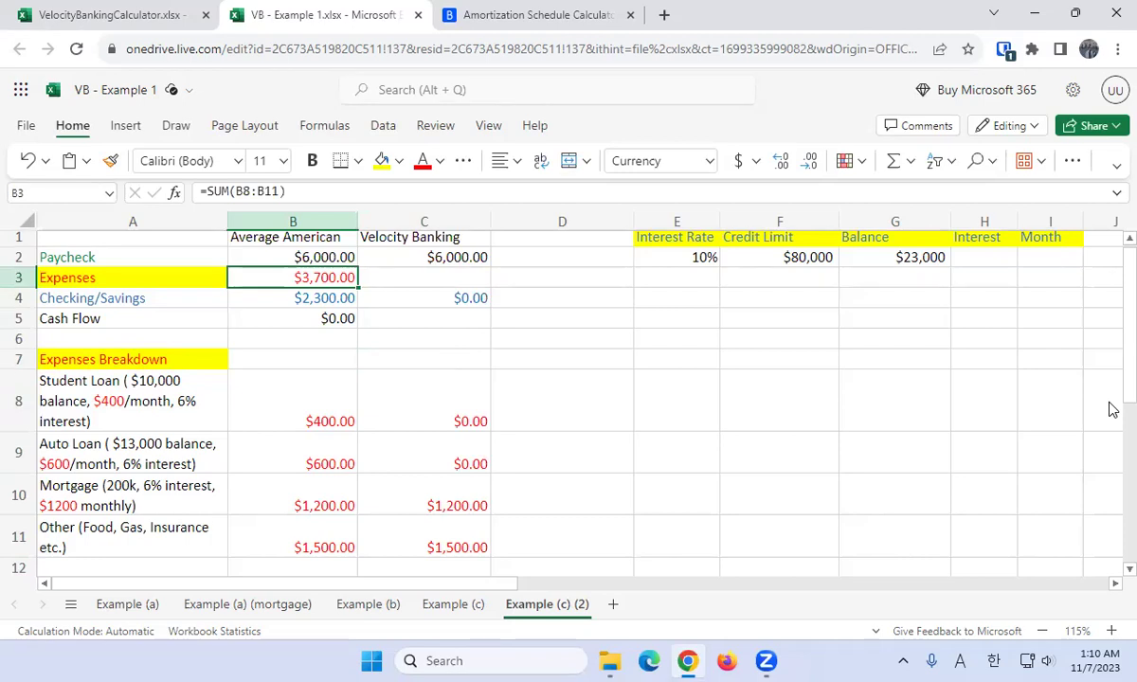
pyautogui.hotkey('ctrl', 'c')
pyautogui.press('Right')
pyautogui.hotkey('ctrl', 'v')
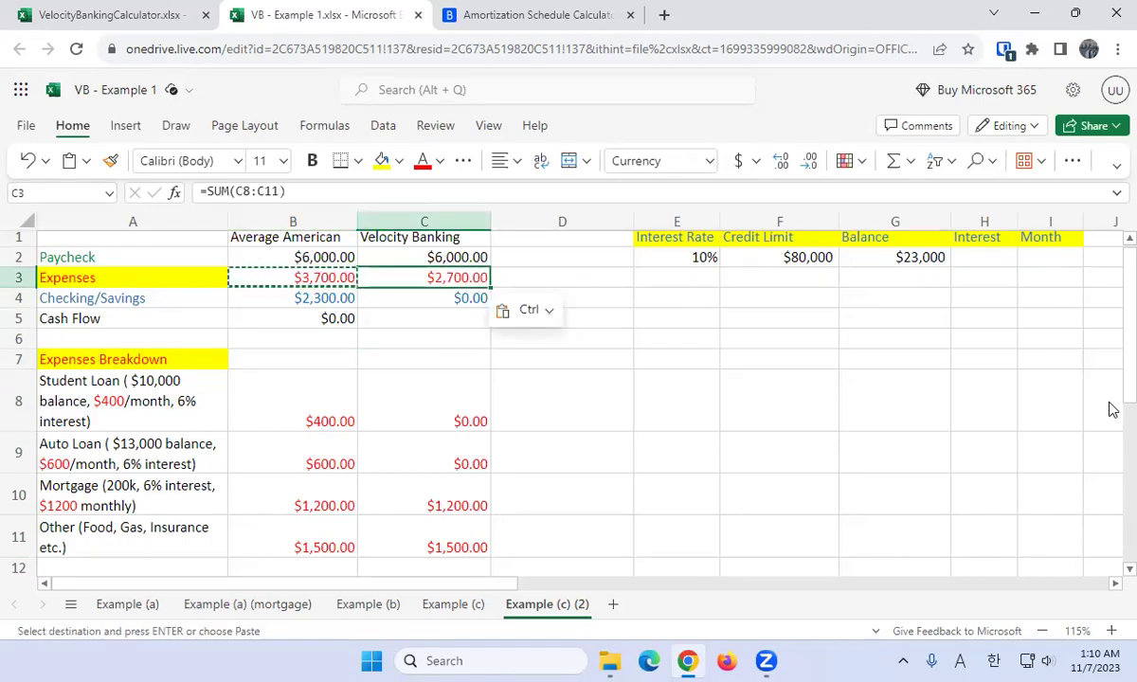
# Calculate the Velocity Banking cash flow in C5 with the formula =C2-C3.
pyautogui.press('Down')
pyautogui.press('Down')
pyautogui.press('Escape')
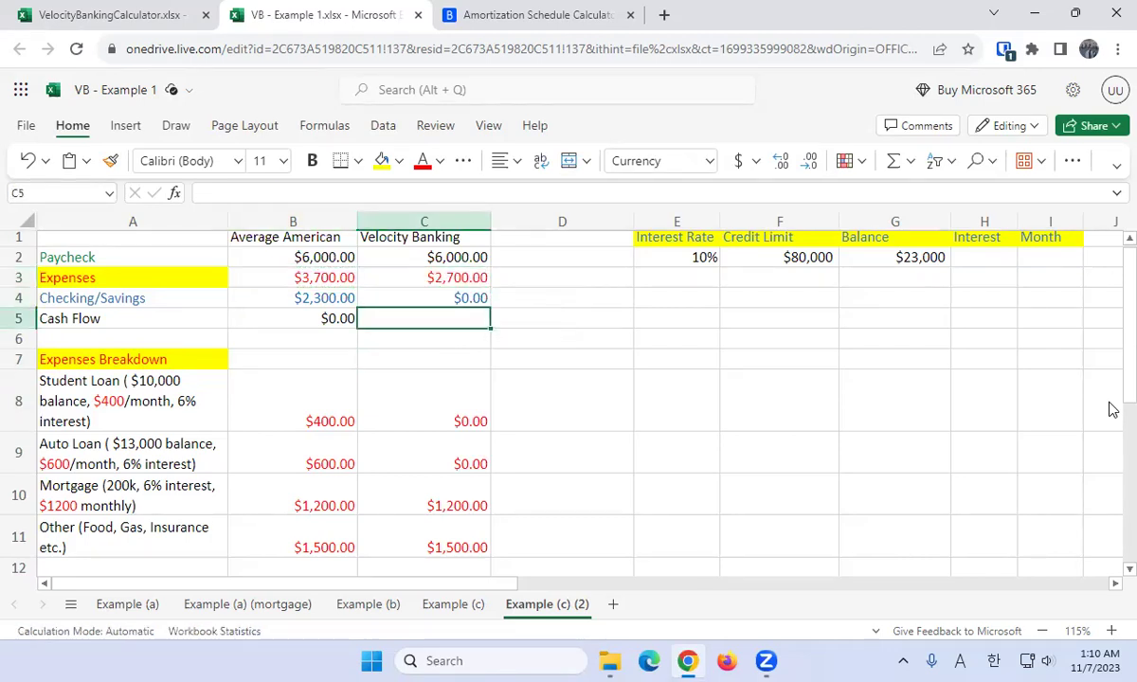
pyautogui.write('=c2-c')
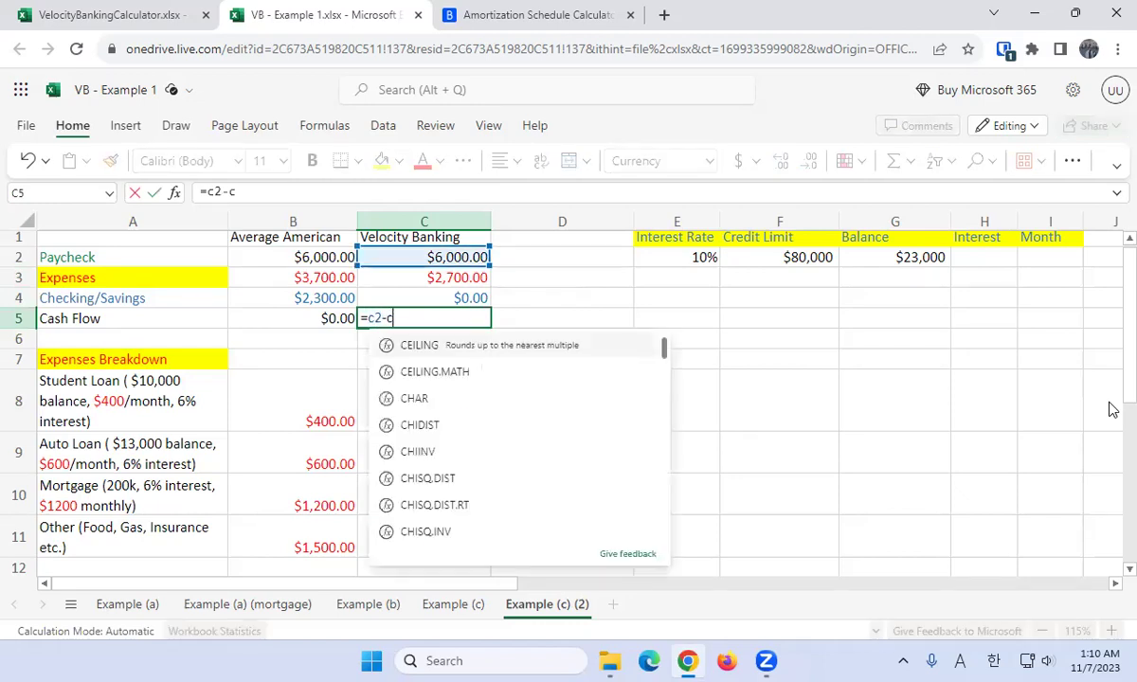
pyautogui.write('3')
pyautogui.press('Return')
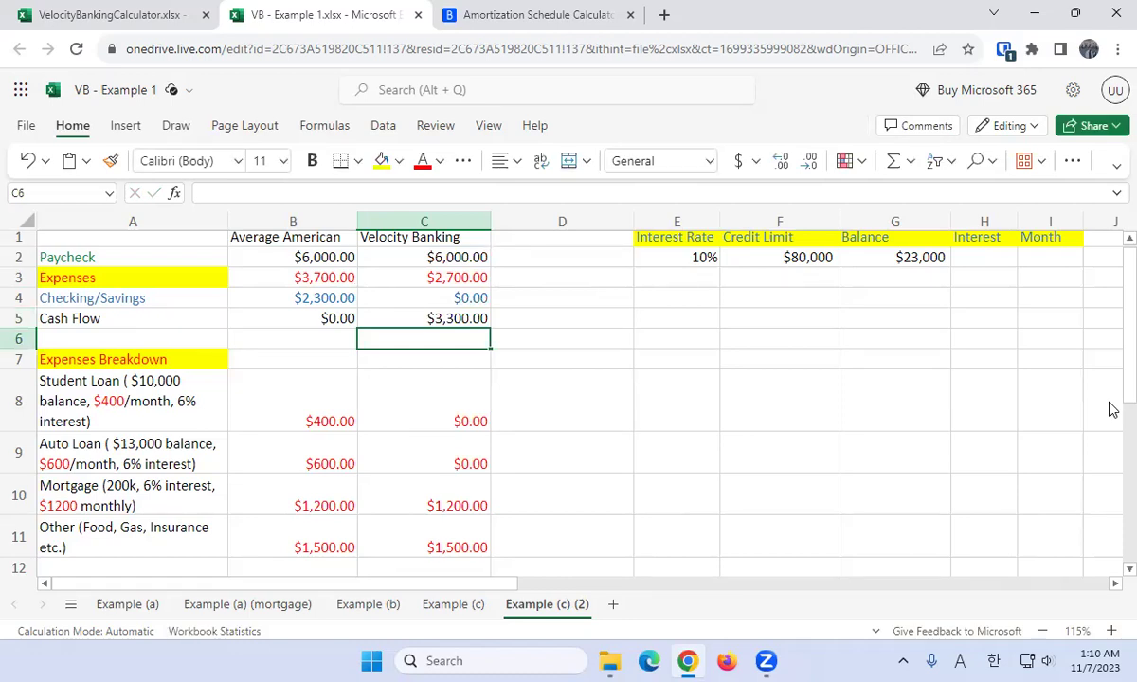
pyautogui.press('Up')
pyautogui.press('Up')
pyautogui.press('Up')
pyautogui.press('Up')
pyautogui.press('Right')
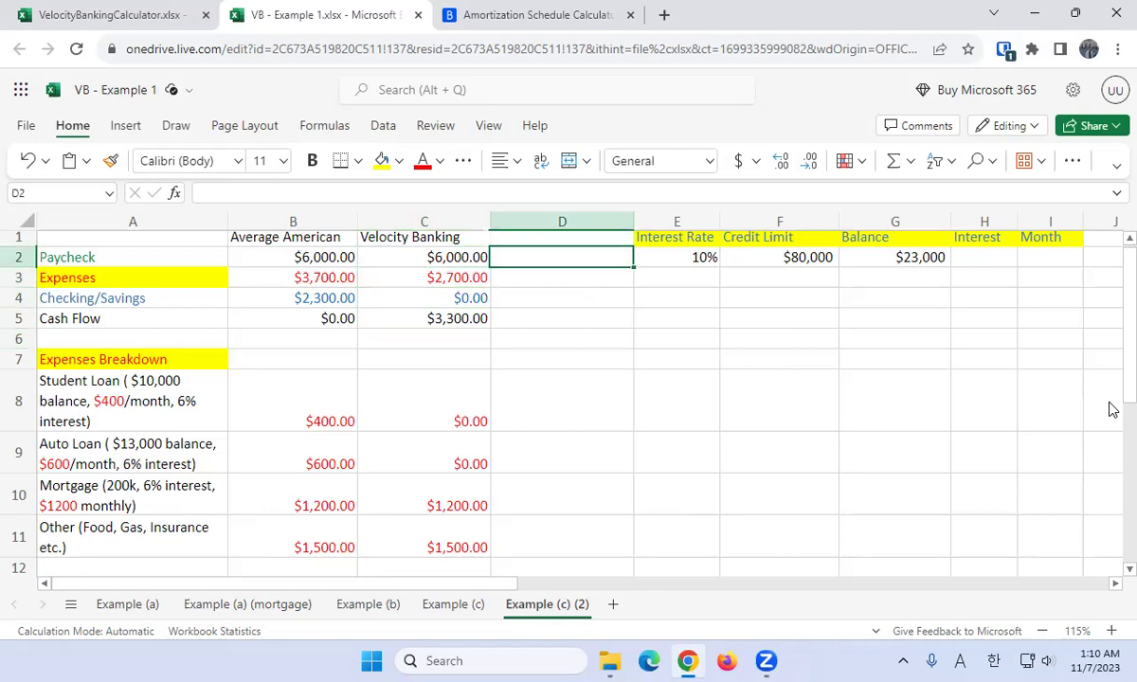
pyautogui.press('Right')
pyautogui.press('Right')
pyautogui.press('Right')
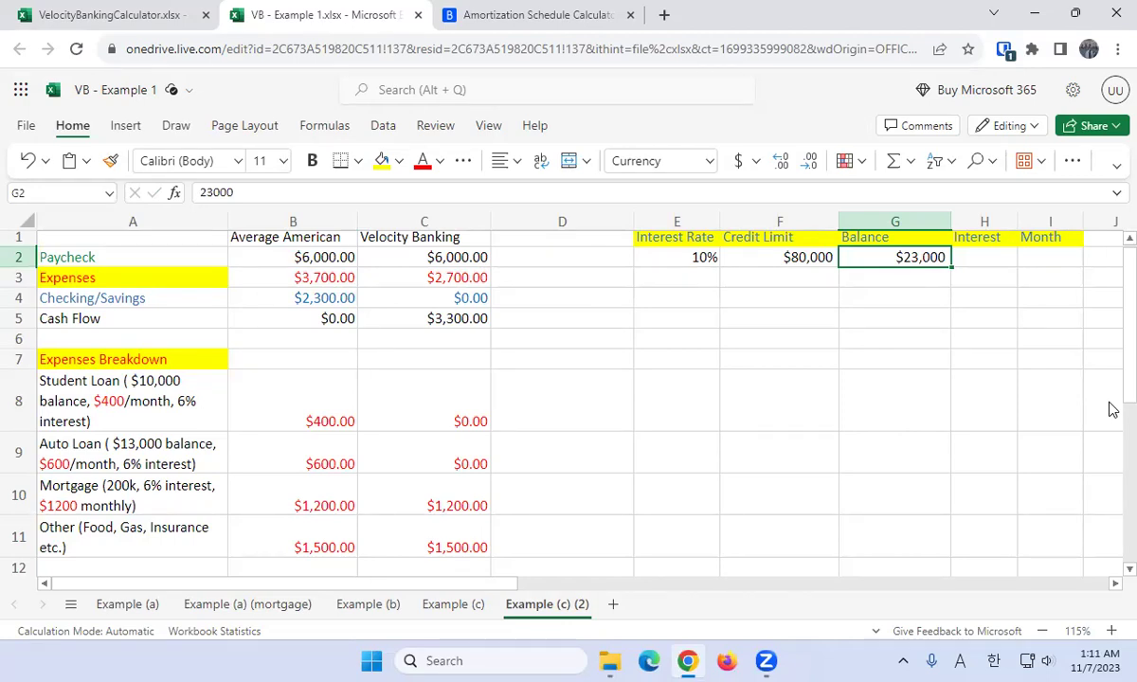
pyautogui.press('Down')
pyautogui.press('Down')
pyautogui.press('Down')
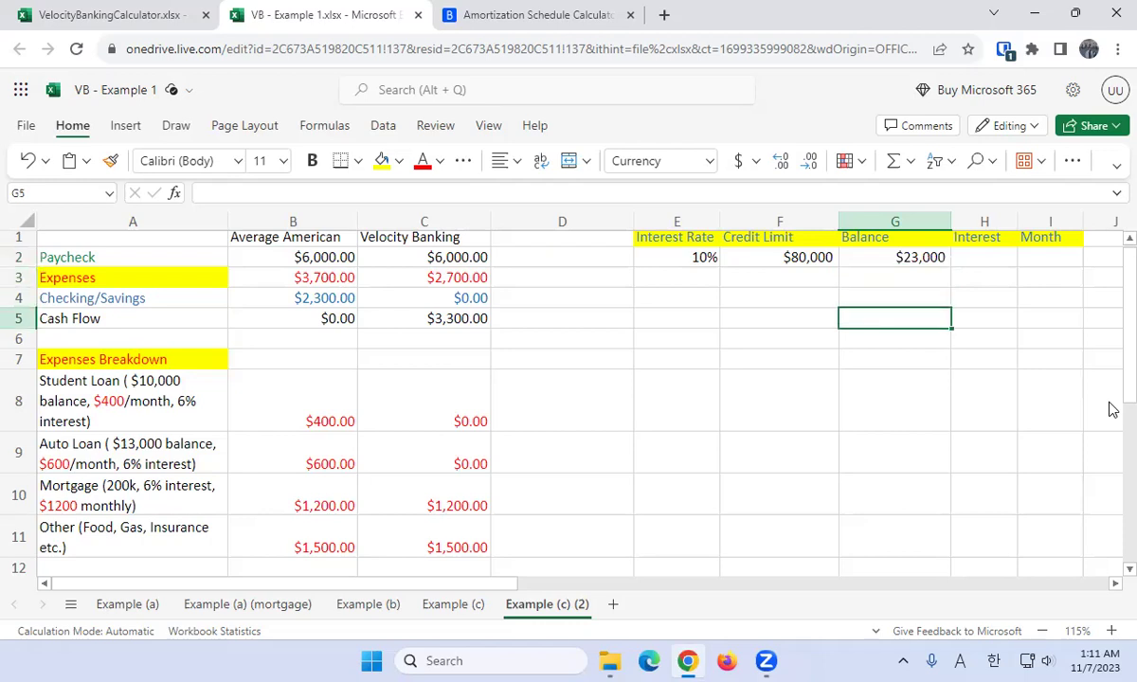
pyautogui.press('Left')
pyautogui.press('Left')
pyautogui.press('Left')
pyautogui.press('Left')
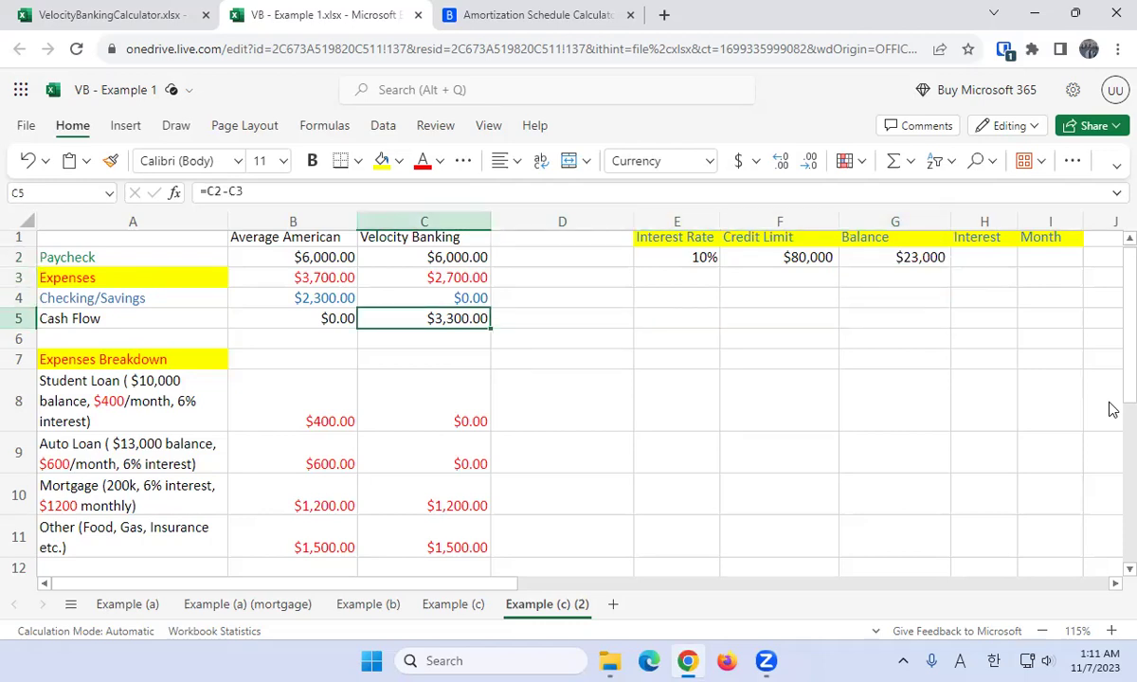
pyautogui.press('Up')
pyautogui.press('Up')
pyautogui.press('Right')
pyautogui.press('Right')
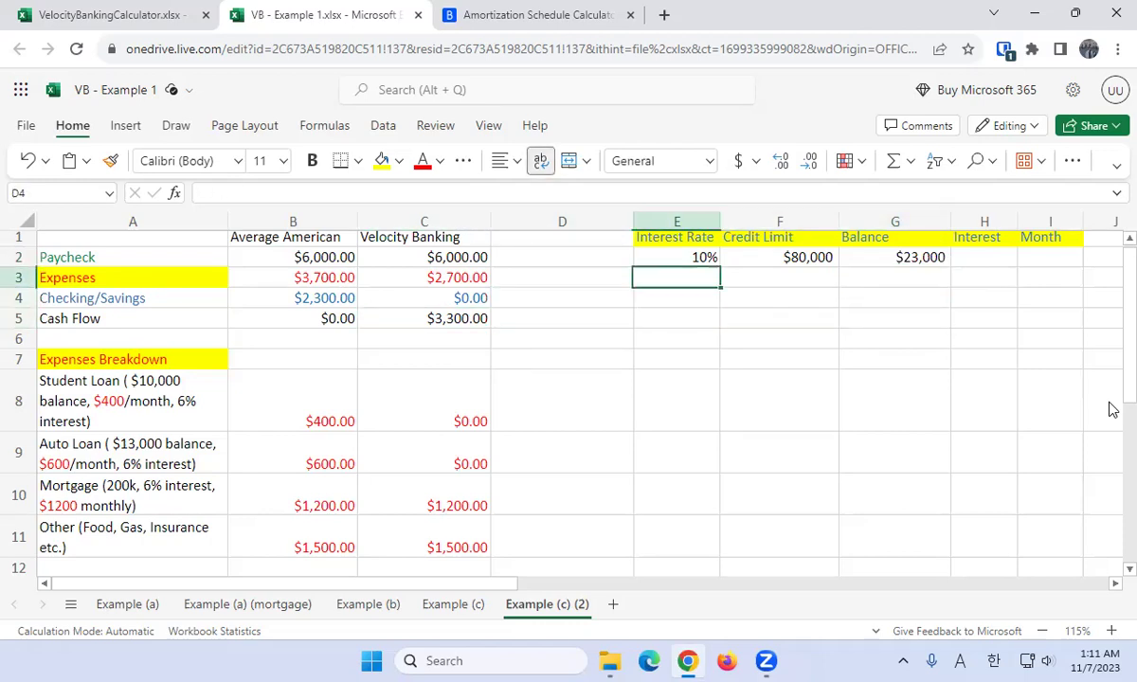
pyautogui.press('Up')
pyautogui.press('Right')
pyautogui.press('Right')
pyautogui.press('Down')
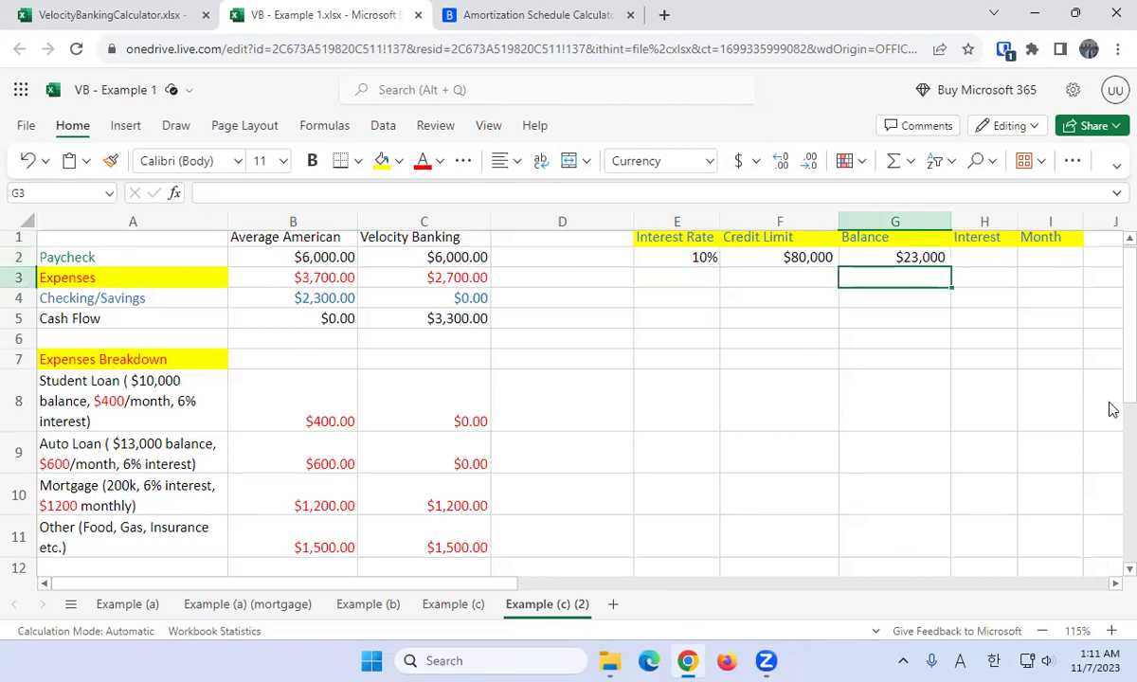
# Enter =G2-3300 in G3, copy it down the Balance column, and make the final balance 0.
pyautogui.write('=g')
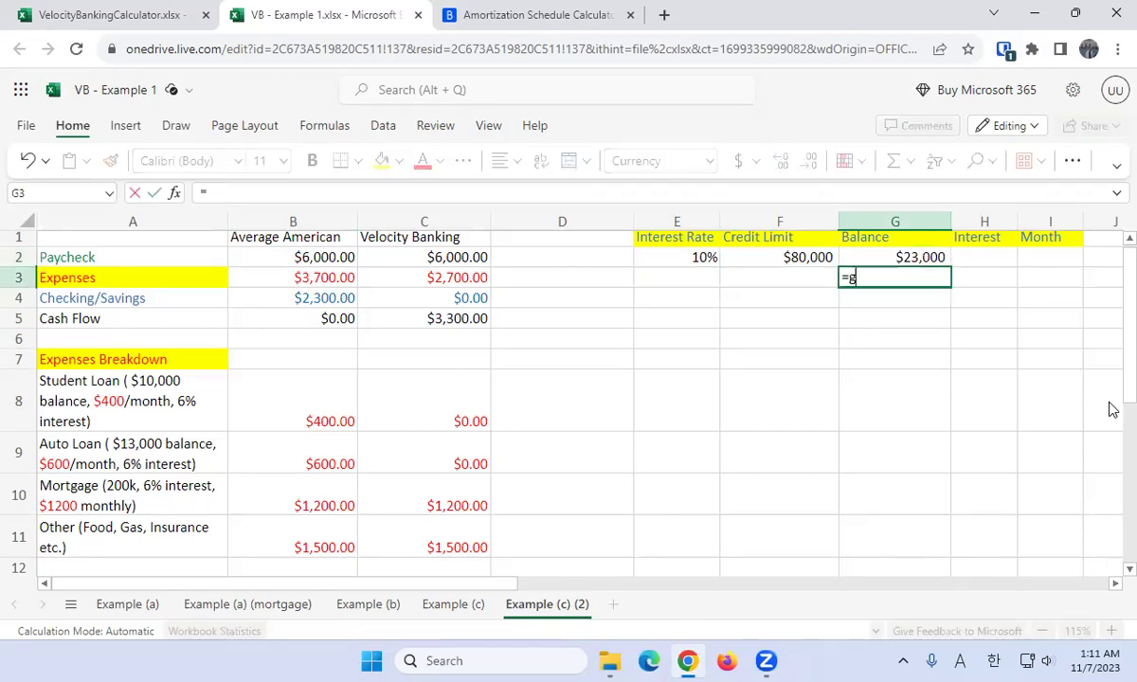
pyautogui.write('2-3300')
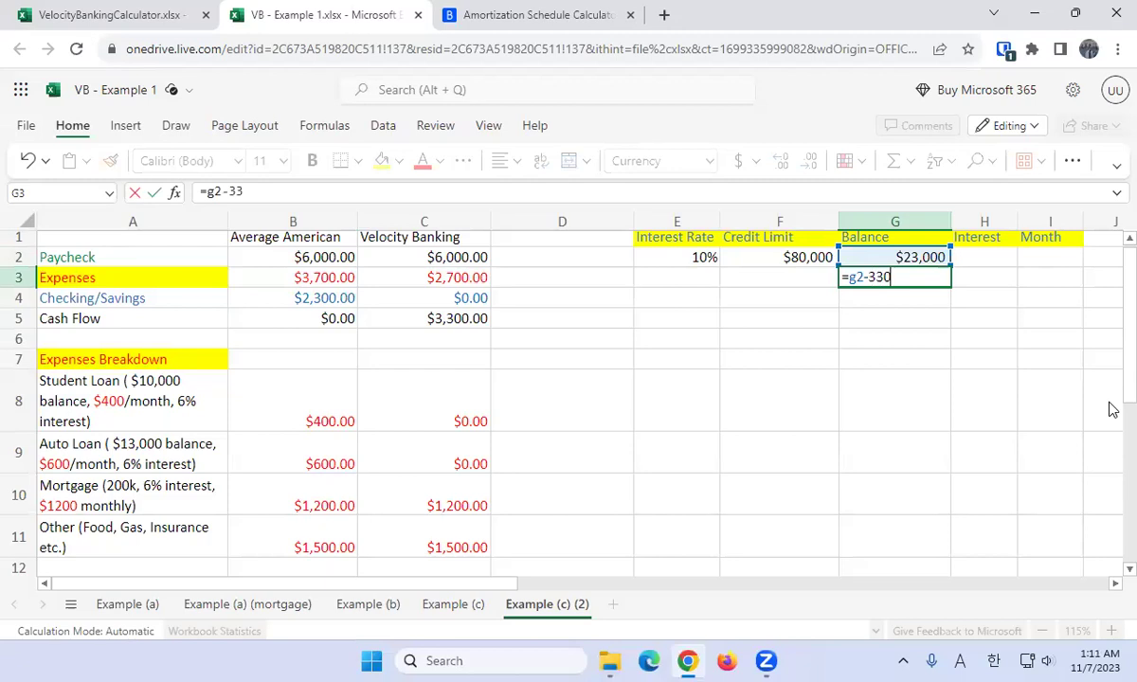
pyautogui.press('Return')
pyautogui.press('Up')
pyautogui.hotkey('ctrl', 'c')
pyautogui.press('Down')
pyautogui.hotkey('ctrl', 'v')
pyautogui.press('Down')
pyautogui.hotkey('ctrl', 'v')
pyautogui.press('Down')
pyautogui.hotkey('ctrl', 'v')
pyautogui.hotkey('ctrl', 'v')
pyautogui.press('Down')
pyautogui.hotkey('ctrl', 'v')
pyautogui.press('Down')
pyautogui.hotkey('ctrl', 'v')
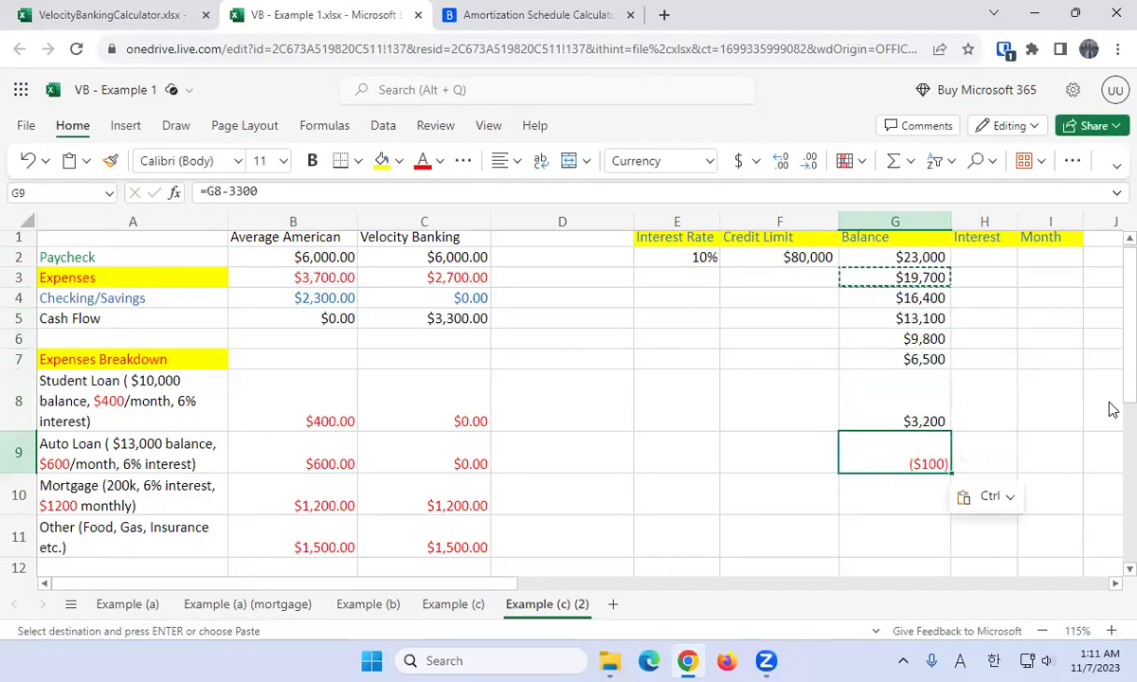
pyautogui.write('0')
pyautogui.press('Return')
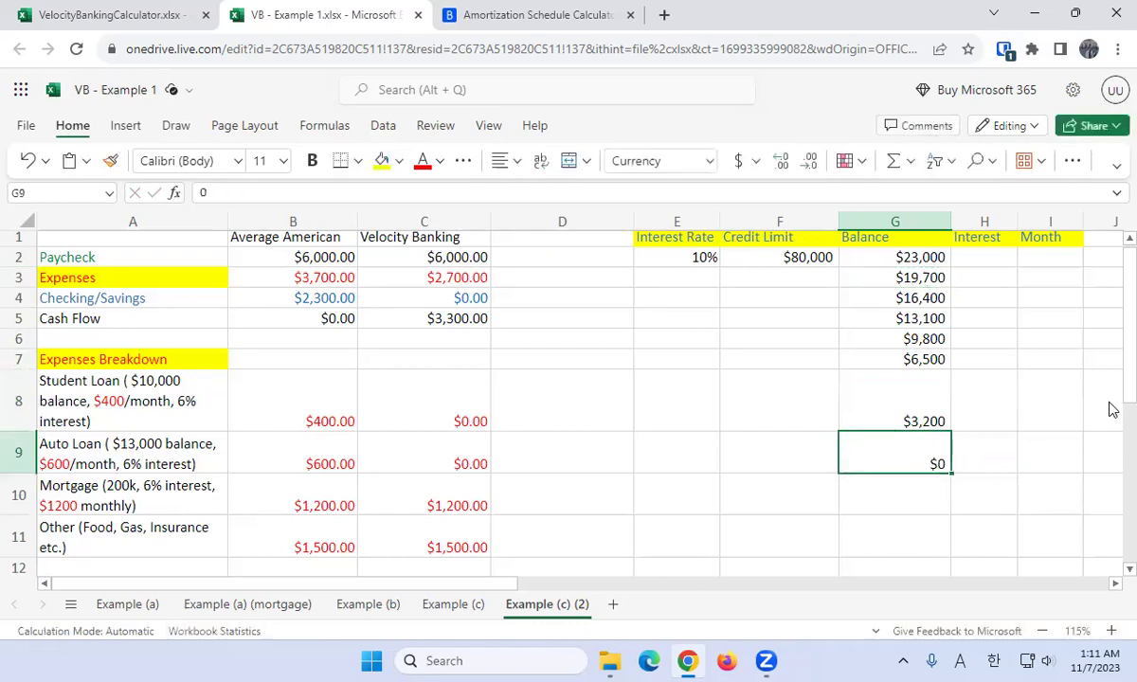
pyautogui.press('Right')
# Number the Month column 0 through 7 in I2:I9.
pyautogui.press('Up')
pyautogui.press('Up')
pyautogui.press('Up')
pyautogui.press('Up')
pyautogui.press('Right')
pyautogui.press('Up')
pyautogui.press('Up')
pyautogui.press('Up')
pyautogui.press('Up')
pyautogui.write('0')
pyautogui.press('Return')
pyautogui.write('1')
pyautogui.press('Return')
pyautogui.write('2')
pyautogui.press('Return')
pyautogui.write('3')
pyautogui.press('Return')
pyautogui.write('4')
pyautogui.press('Return')
pyautogui.write('5')
pyautogui.press('Return')
pyautogui.write('6')
pyautogui.press('Return')
pyautogui.write('7')
pyautogui.press('Return')
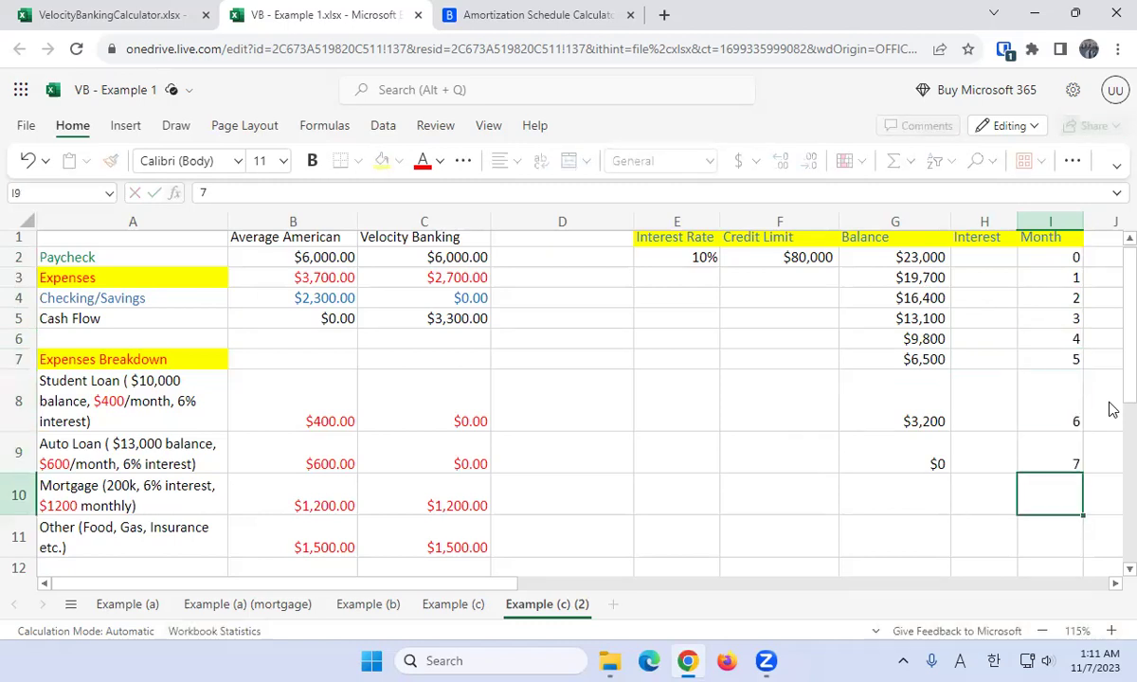
pyautogui.press('Up')
pyautogui.press('Up')
pyautogui.press('Up')
pyautogui.press('Up')
pyautogui.press('Up')
pyautogui.press('Up')
pyautogui.press('Up')
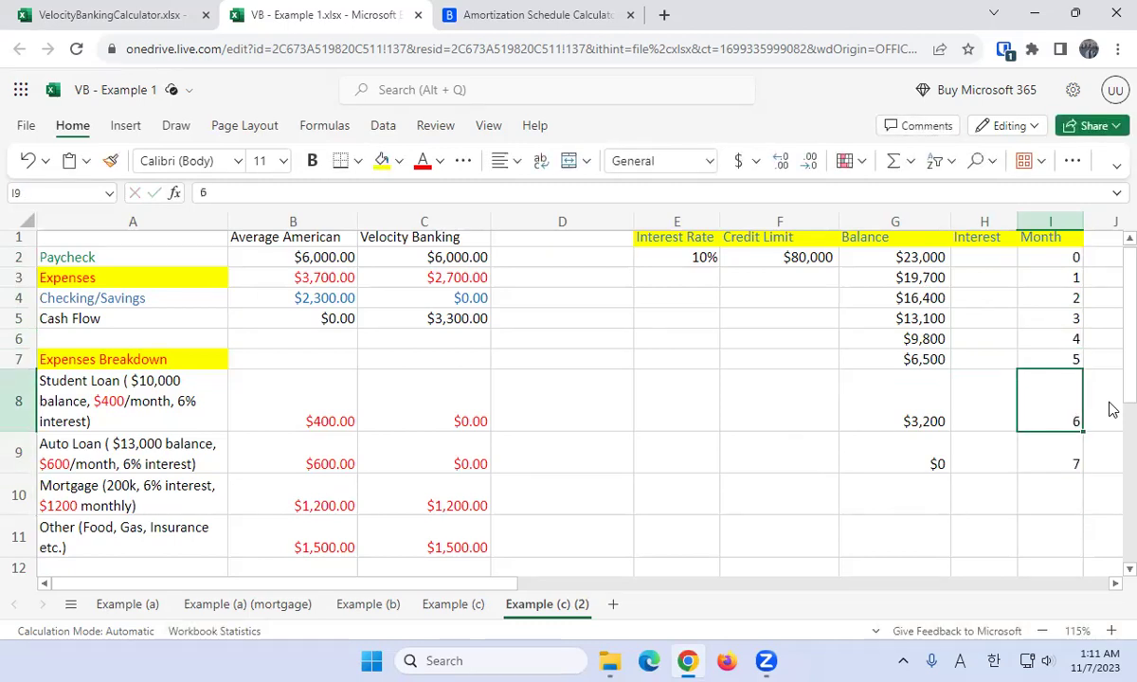
pyautogui.press('Left')
pyautogui.press('Left')
pyautogui.press('Left')
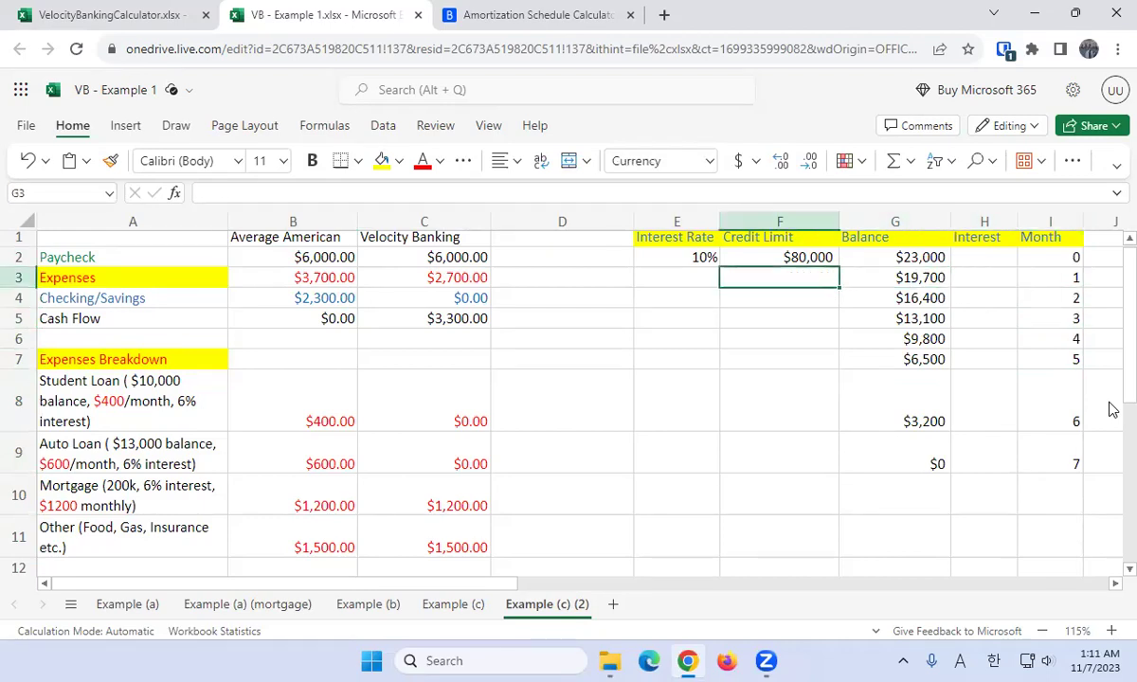
# Enter the monthly interest formula =G2*.1/12 in H3.
pyautogui.press('Right')
pyautogui.press('Right')
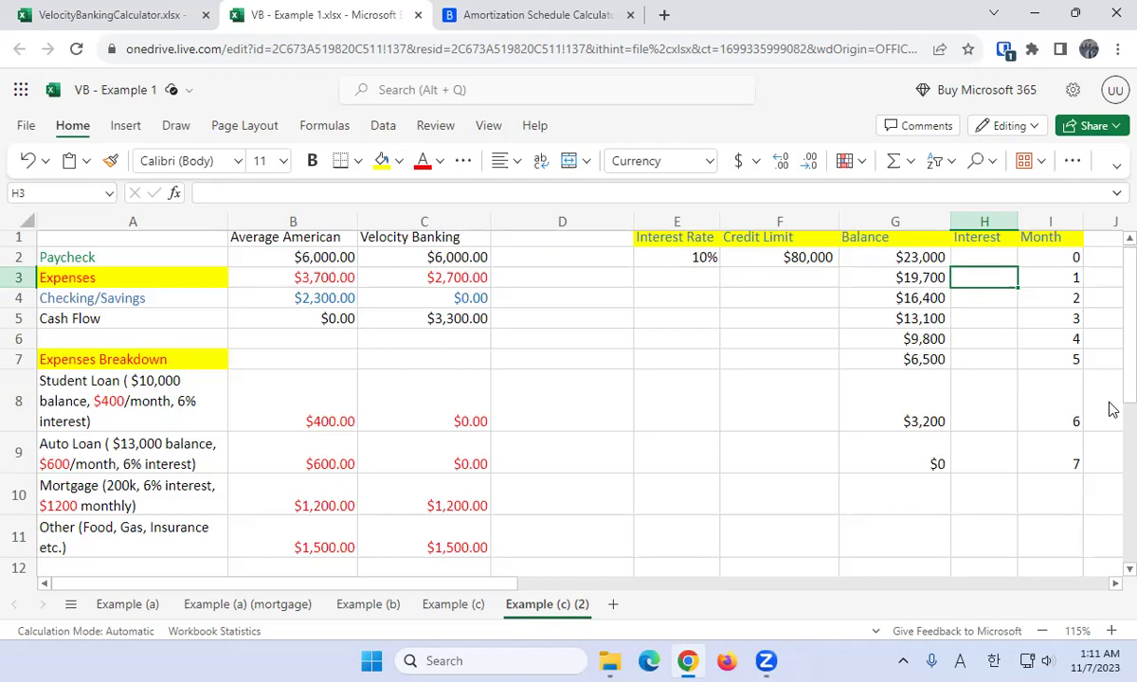
pyautogui.write('=')
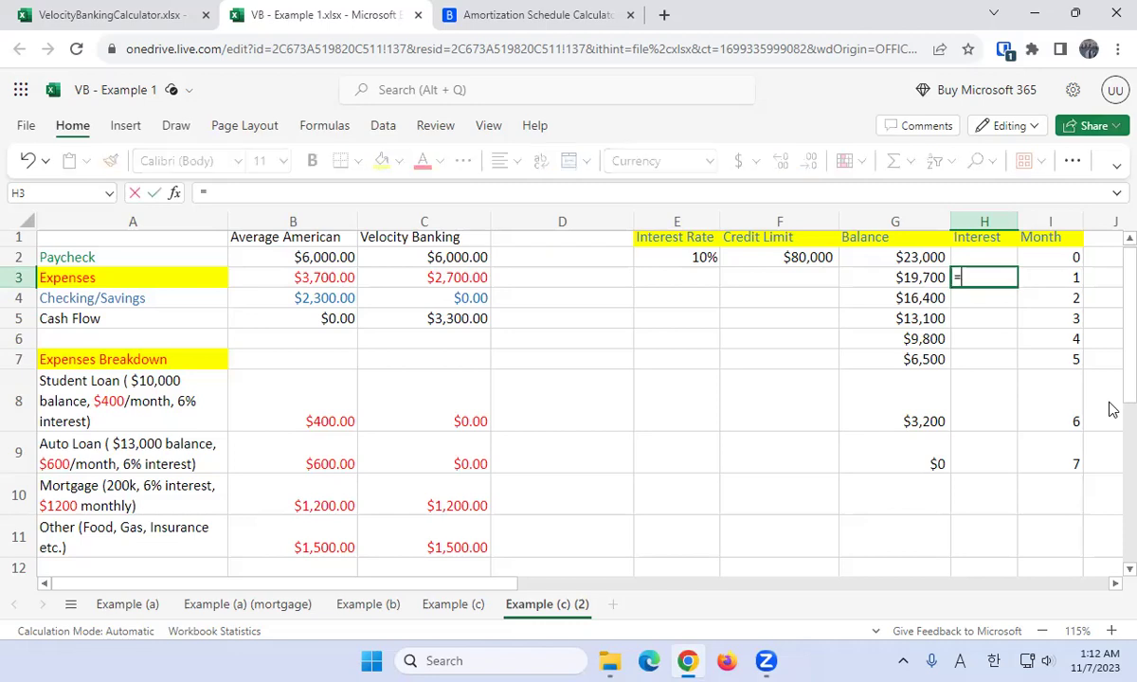
pyautogui.write('g24')
pyautogui.press('BackSpace')
pyautogui.write('*')
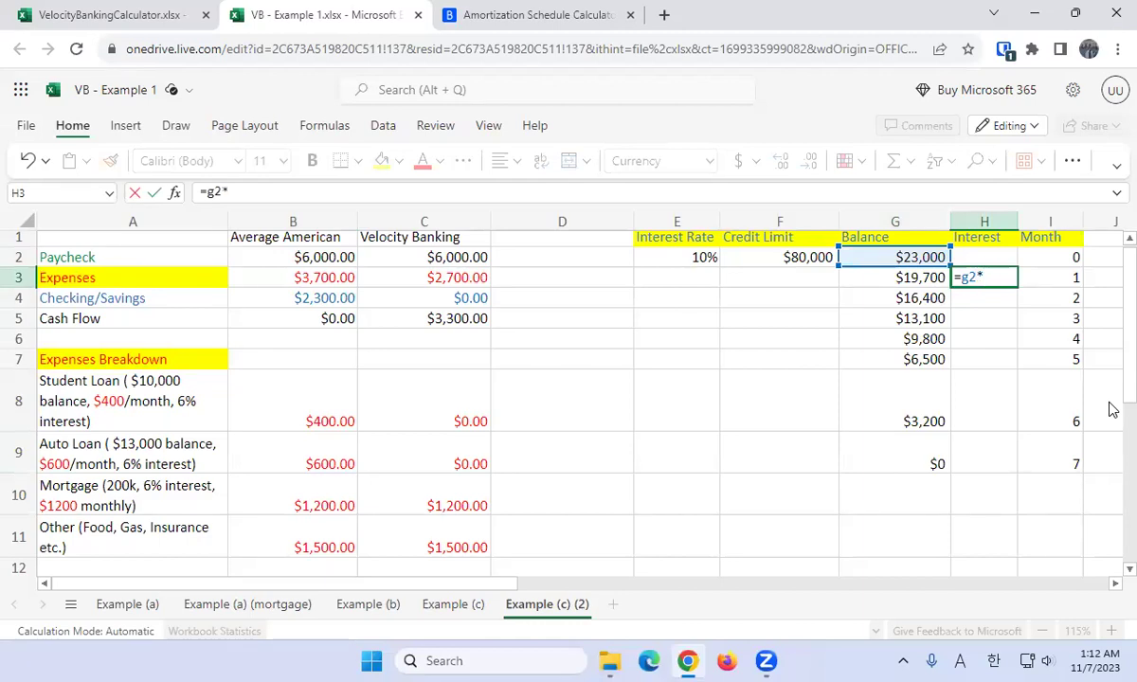
pyautogui.write('.1/12')
pyautogui.press('Return')
# Copy the interest formula down through H9, giving $191.7 down to $26.7.
pyautogui.press('Up')
pyautogui.hotkey('ctrl', 'c')
pyautogui.press('Down')
pyautogui.hotkey('ctrl', 'v')
pyautogui.press('Down')
pyautogui.hotkey('ctrl', 'v')
pyautogui.press('Down')
pyautogui.hotkey('ctrl', 'v')
pyautogui.press('Down')
pyautogui.hotkey('ctrl', 'v')
pyautogui.press('Down')
pyautogui.hotkey('ctrl', 'v')
pyautogui.press('Down')
pyautogui.hotkey('ctrl', 'v')
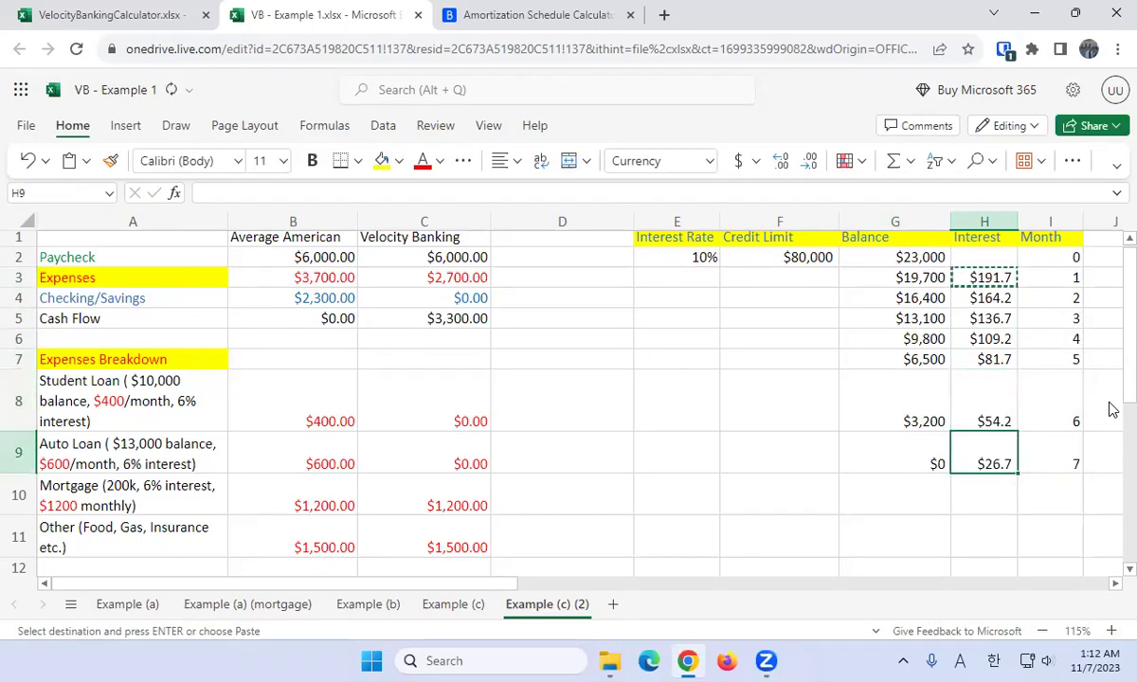
pyautogui.press('Down')
pyautogui.press('Down')
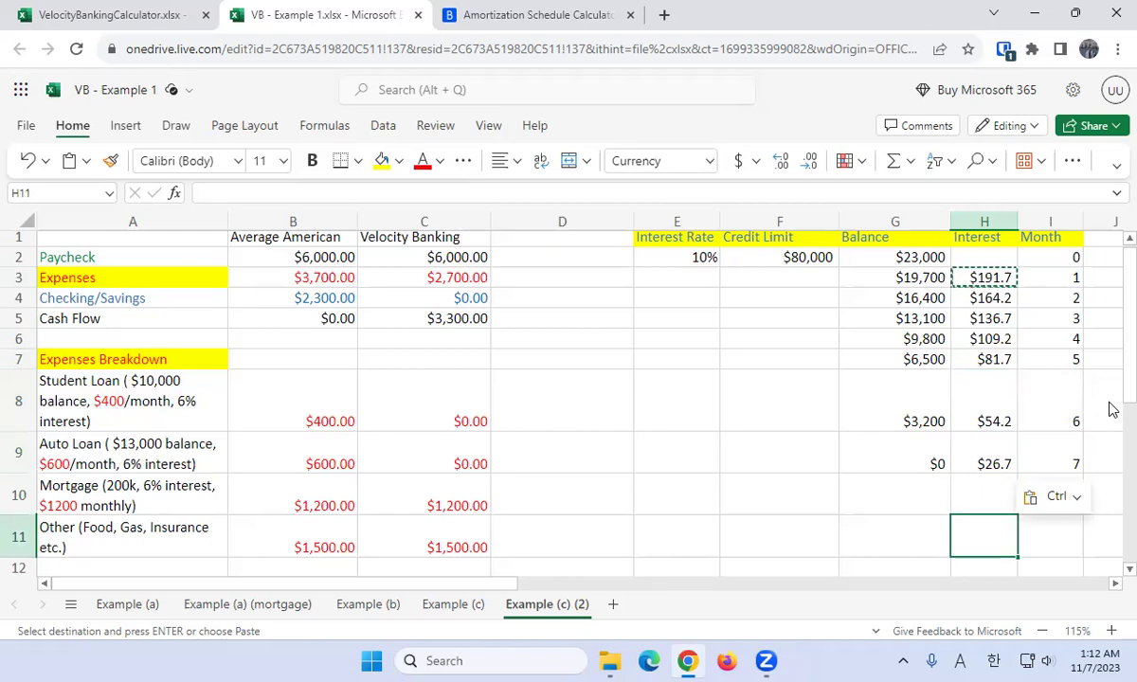
# AutoSum the interest total ($764.2) and note '7 months payoff - 764' beside the student loan.
pyautogui.click(892, 162)
pyautogui.press('Return')
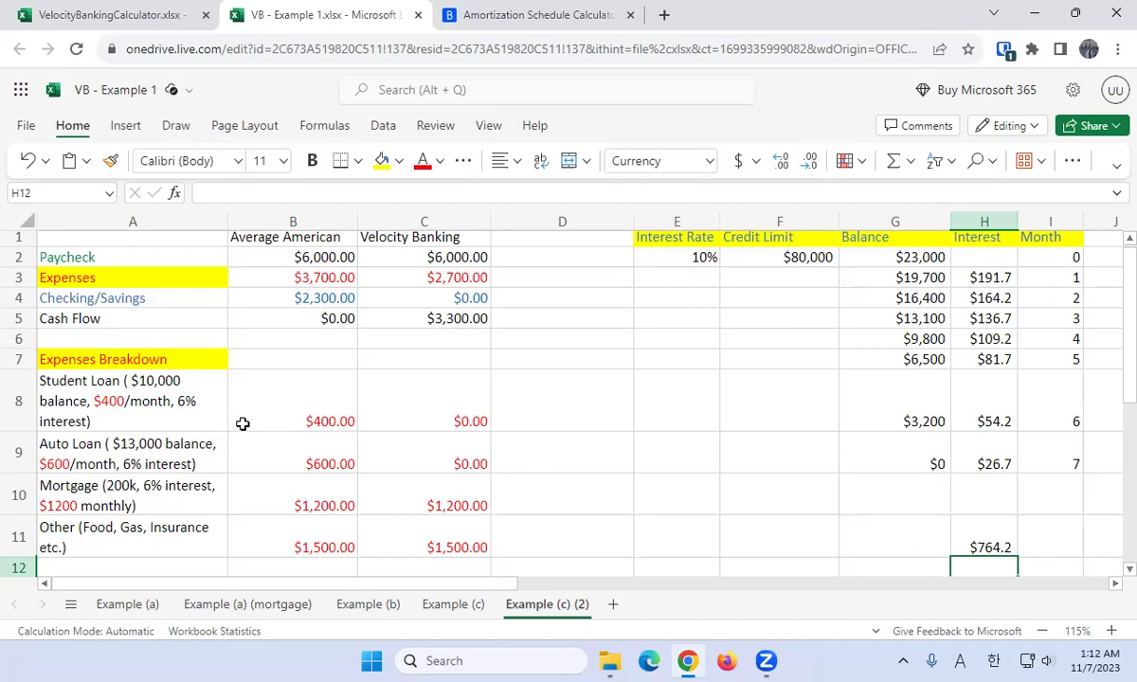
pyautogui.click(521, 398)
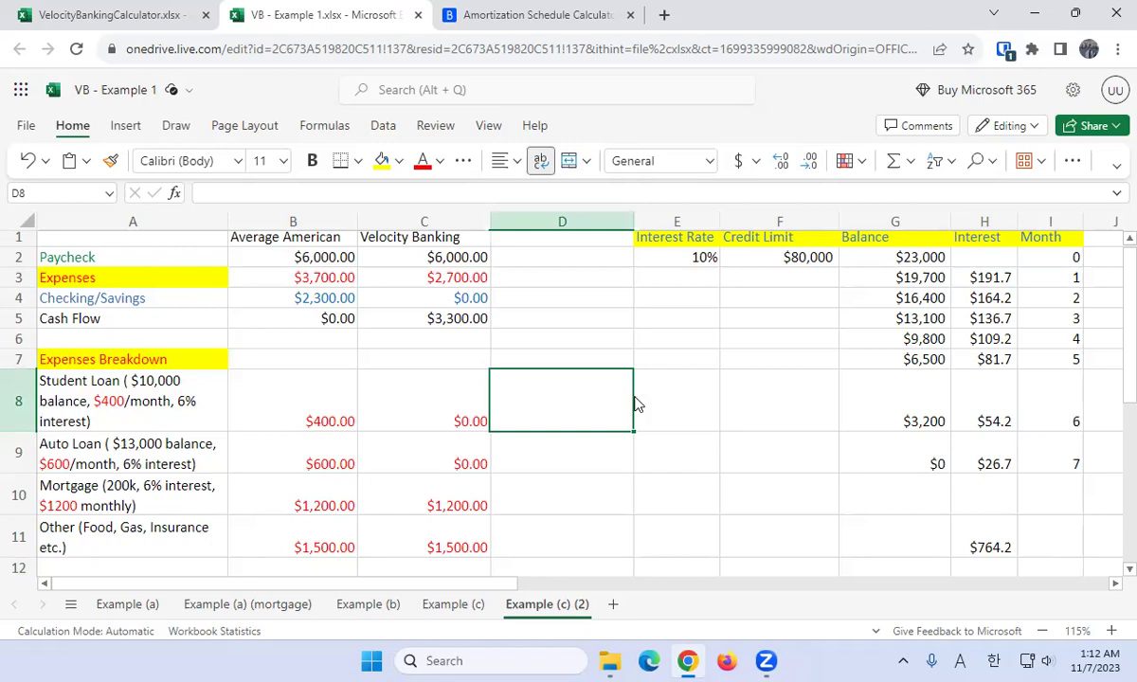
pyautogui.write('7 months payoff - 764')
pyautogui.press('Left')
pyautogui.press('Left')
pyautogui.press('Right')
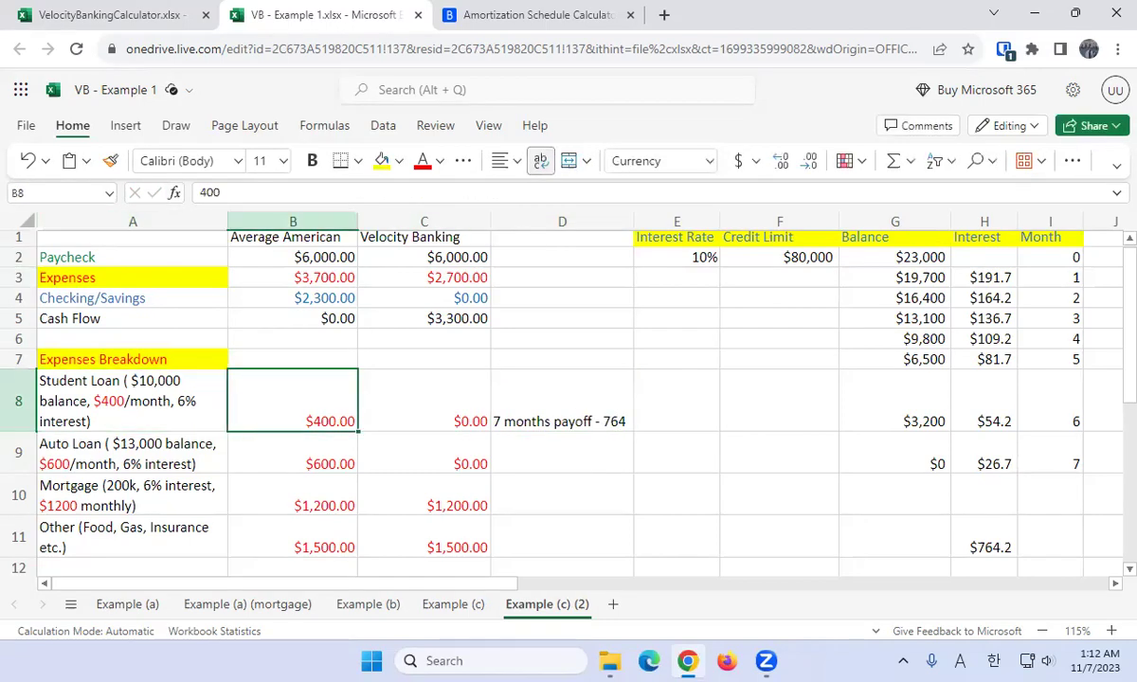
pyautogui.press('Right')
# Correct the note to read '7 months payoff - $765 interest paid'.
pyautogui.click(368, 192)
pyautogui.press('BackSpace')
pyautogui.write('5')
pyautogui.press('Left')
pyautogui.press('Left')
pyautogui.press('Left')
pyautogui.write('%')
pyautogui.press('End')
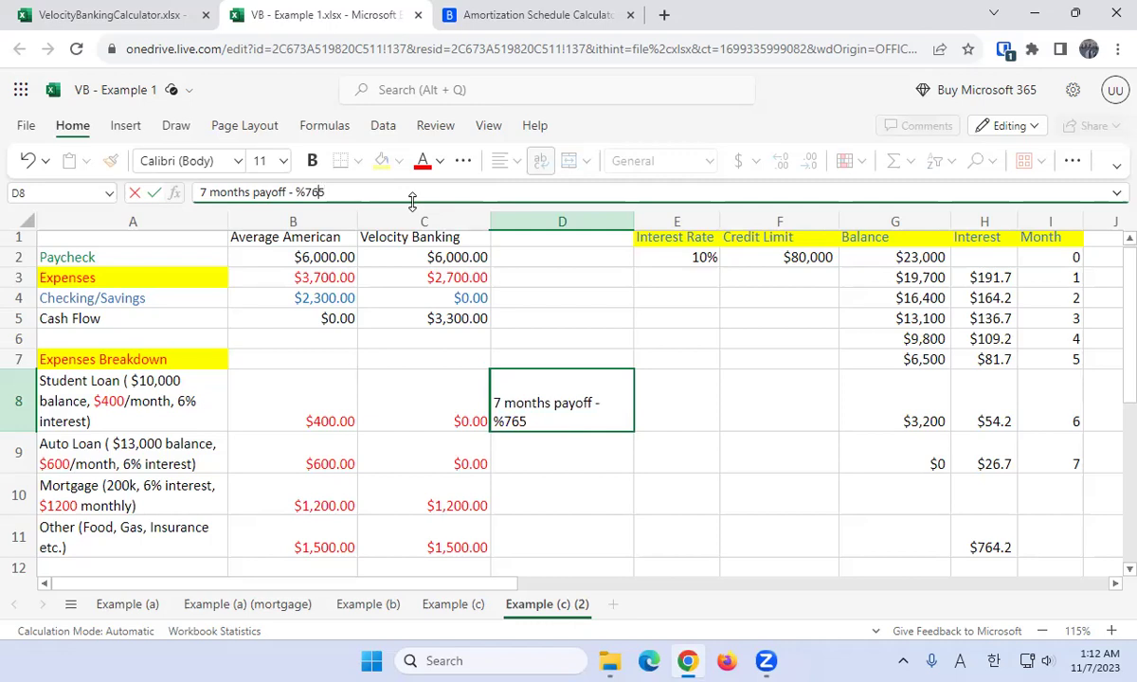
pyautogui.press('BackSpace')
pyautogui.write('$765 interest paid')
pyautogui.press('Return')
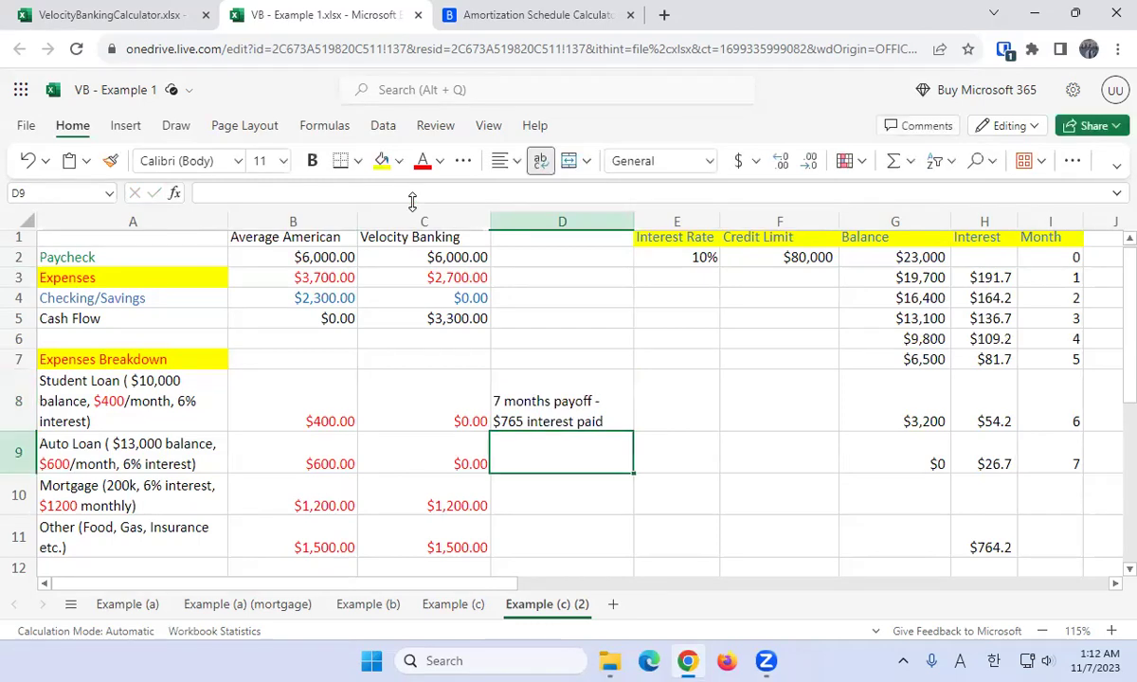
pyautogui.press('Up')
pyautogui.press('Left')
pyautogui.press('Left')
pyautogui.press('Left')
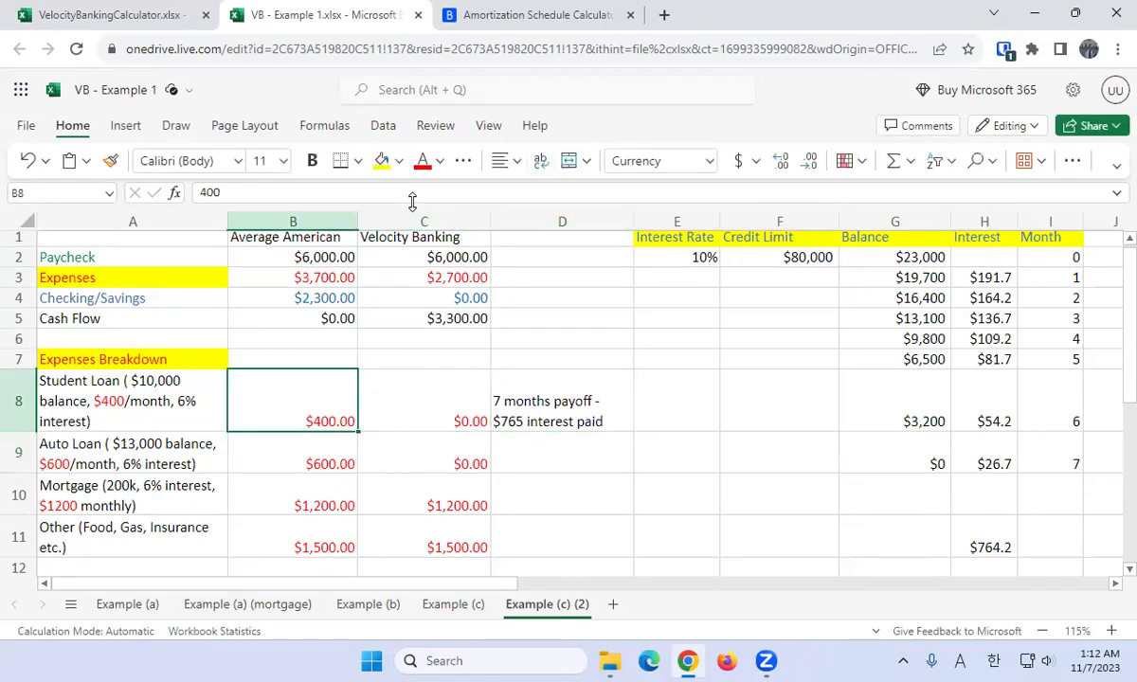
pyautogui.hotkey('shift', 'Down')
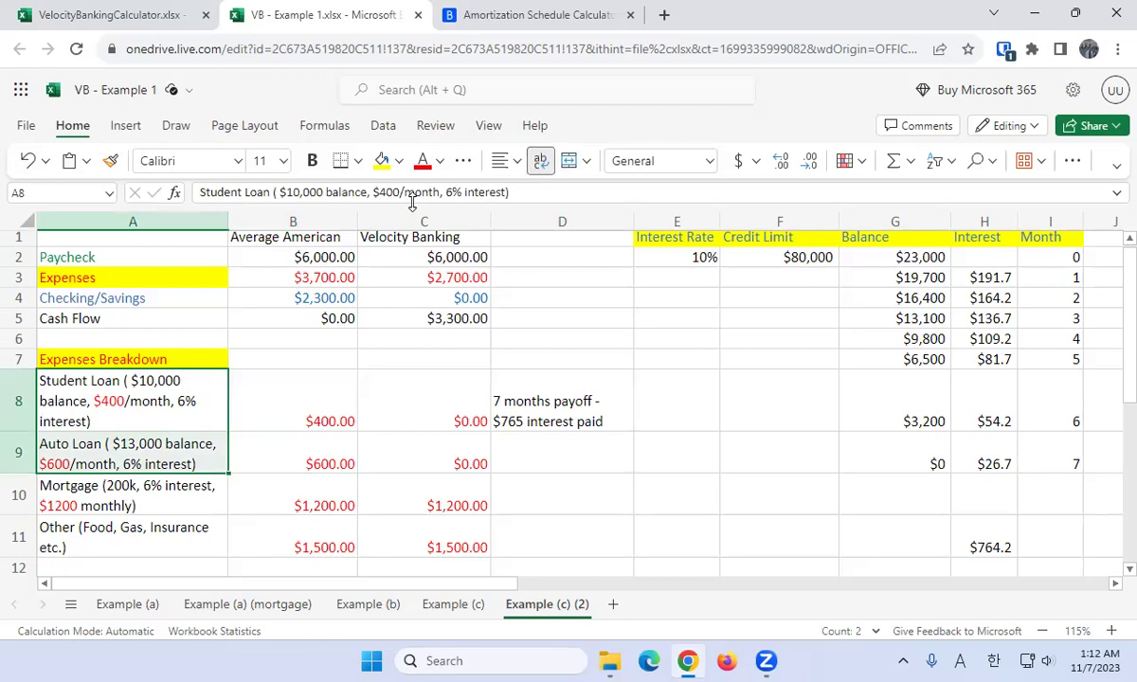
pyautogui.press('Right')
pyautogui.press('Right')
pyautogui.press('Left')
pyautogui.press('Left')
pyautogui.hotkey('shift', 'Down')
pyautogui.press('Right')
pyautogui.press('Right')
pyautogui.press('Right')
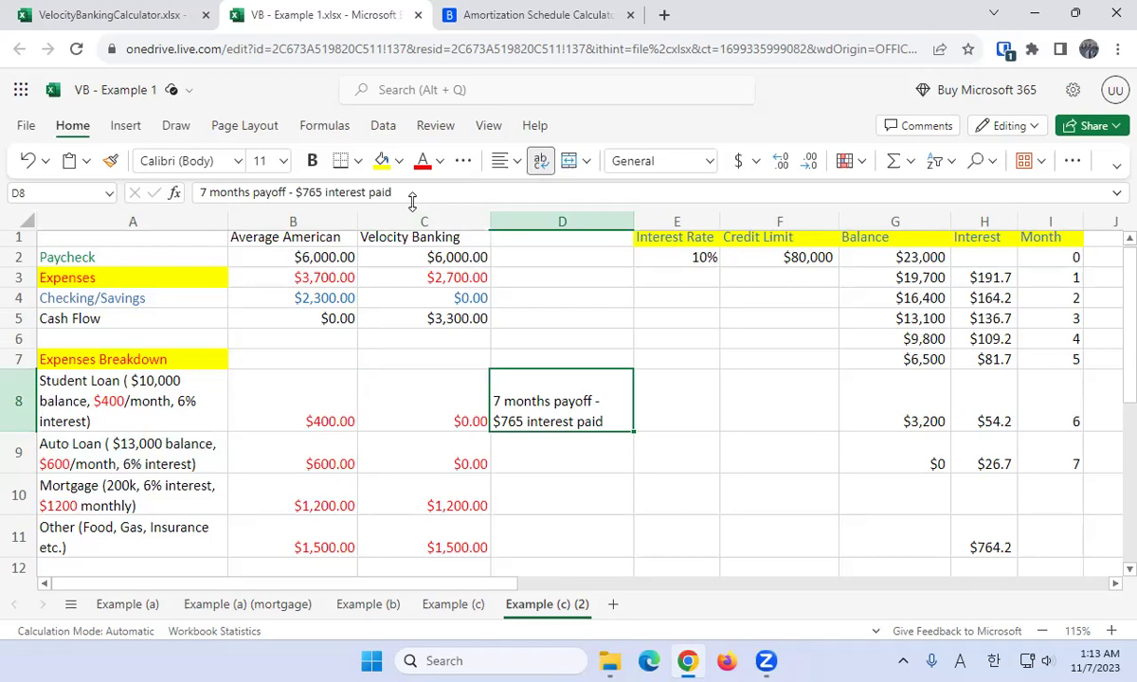
pyautogui.press('Left')
pyautogui.press('Left')
pyautogui.press('Left')
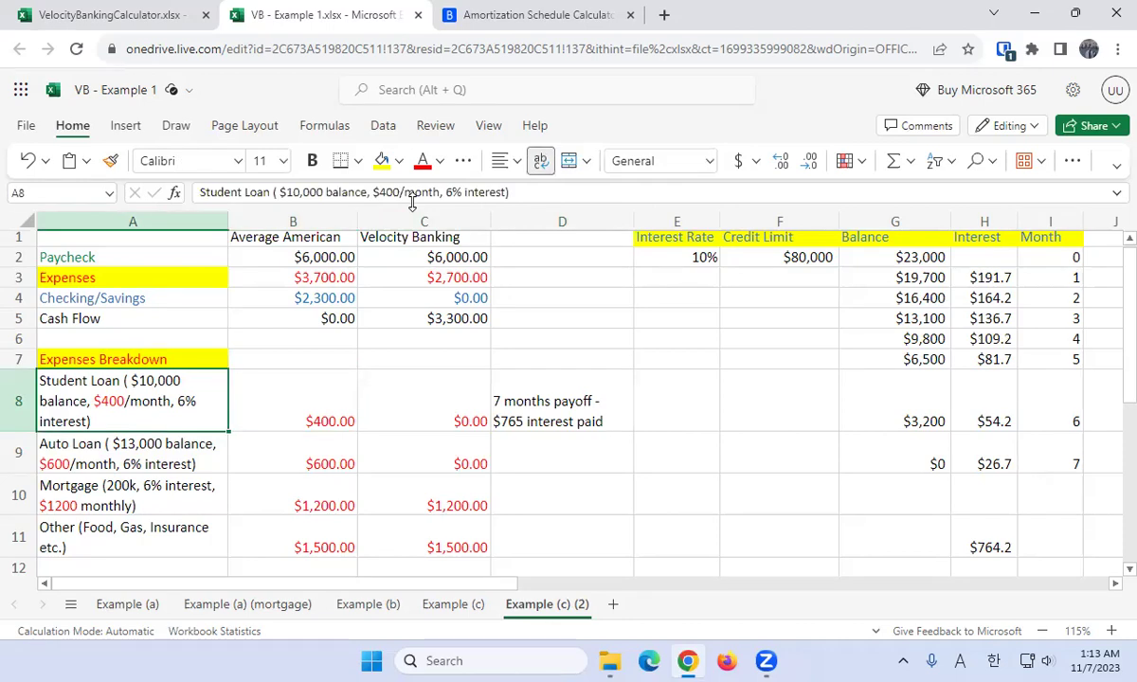
pyautogui.press('Right')
pyautogui.press('Right')
pyautogui.press('Right')
pyautogui.press('Right')
pyautogui.press('Right')
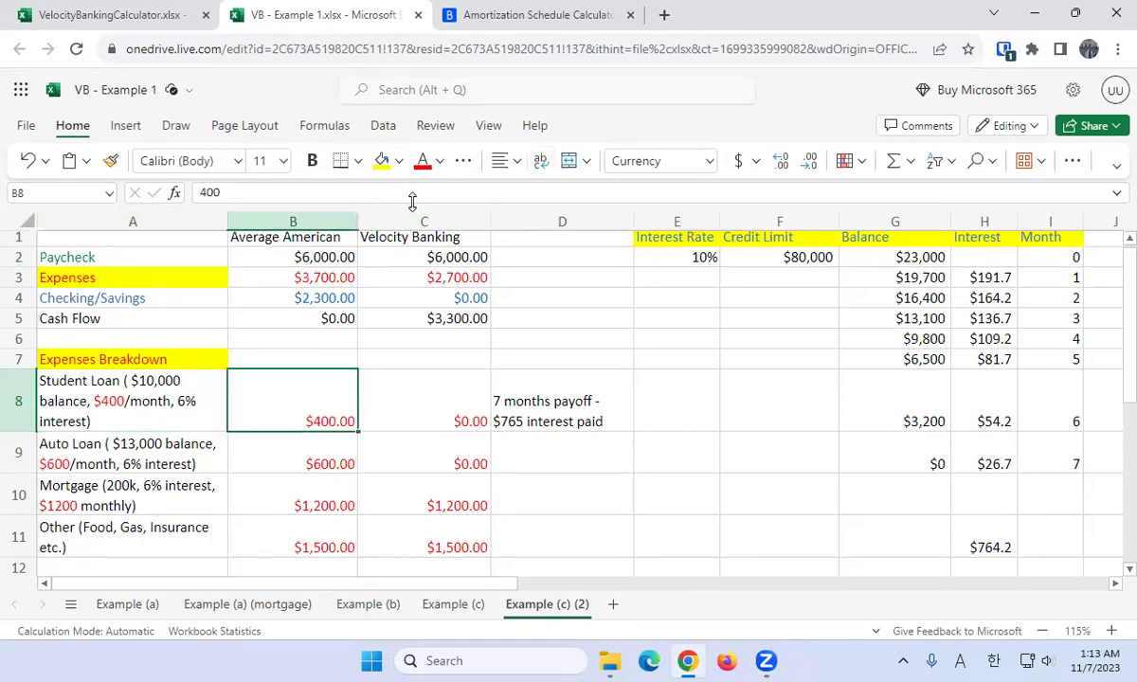
pyautogui.press('Down')
pyautogui.press('Down')
pyautogui.press('Down')
pyautogui.press('Right')
pyautogui.press('Right')
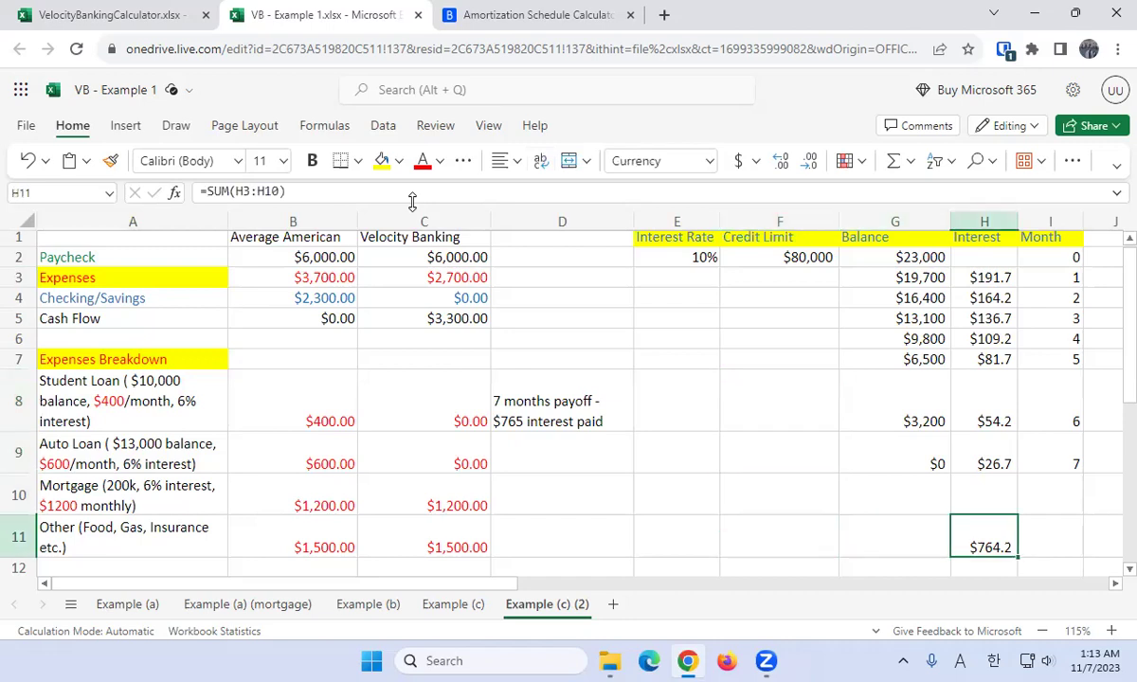
pyautogui.hotkey('shift', 'Up')
pyautogui.hotkey('shift', 'Up')
pyautogui.hotkey('shift', 'Up')
pyautogui.hotkey('shift', 'Up')
pyautogui.hotkey('shift', 'Up')
pyautogui.hotkey('shift', 'Up')
pyautogui.hotkey('shift', 'Up')
pyautogui.hotkey('shift', 'Up')
pyautogui.hotkey('shift', 'Up')
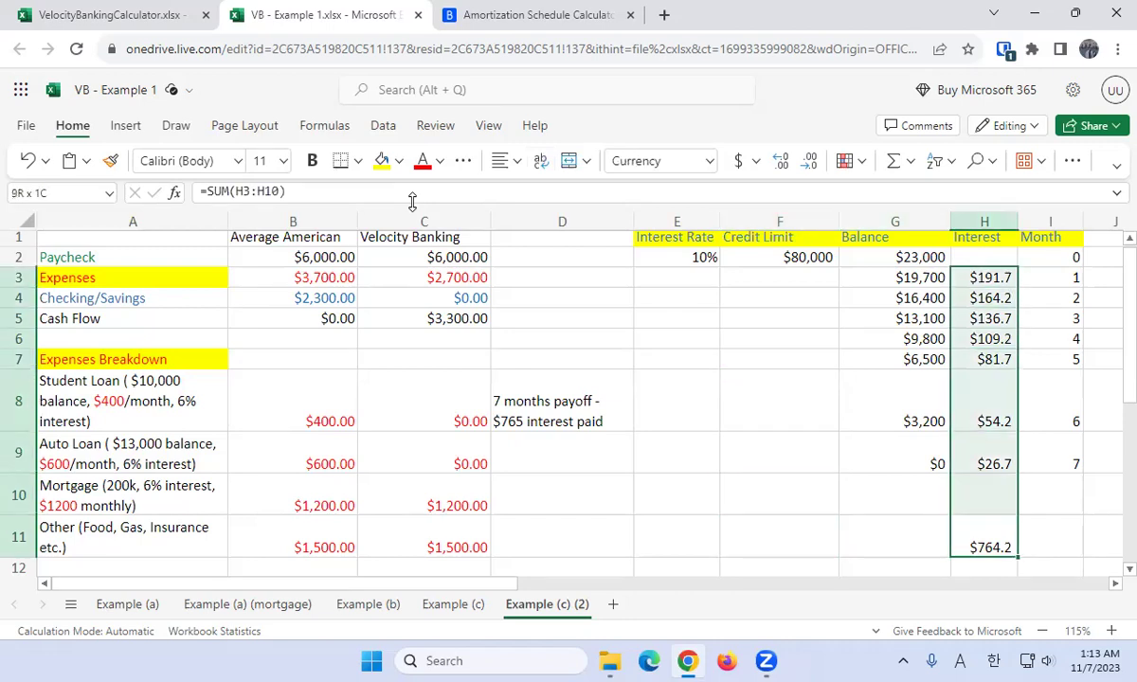
pyautogui.hotkey('shift', 'Left')
pyautogui.hotkey('shift', 'Left')
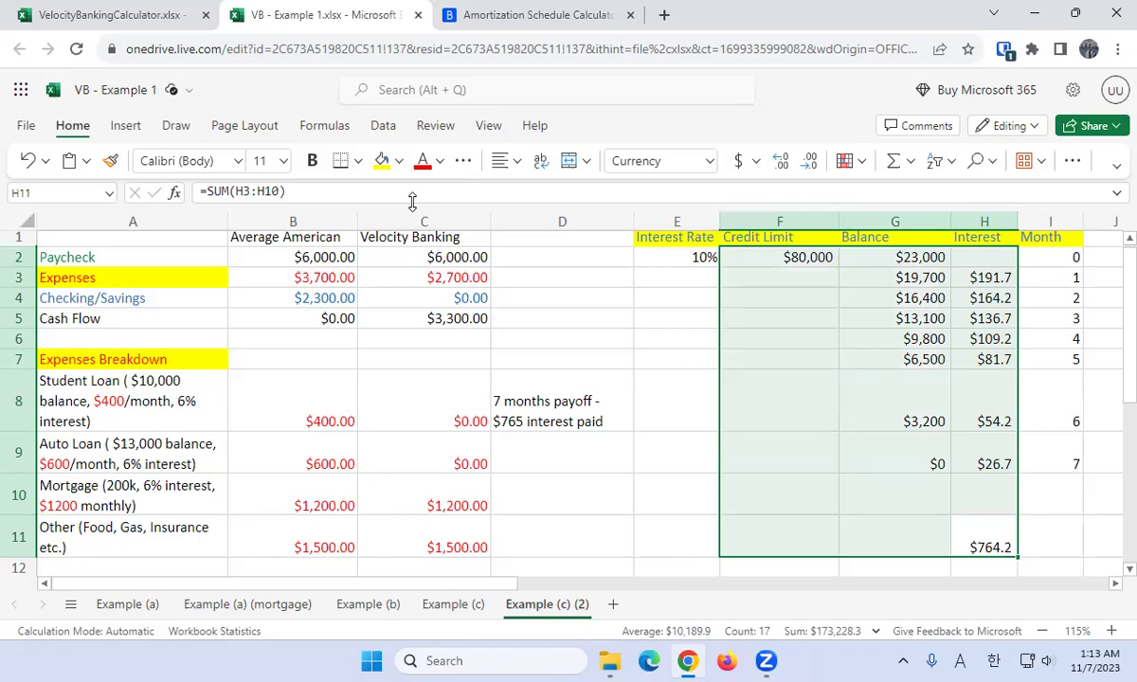
# Delete the Balance and Interest figures in G2:H11 and the month numbers in I2:I9.
pyautogui.press('Right')
pyautogui.press('Right')
pyautogui.press('Left')
pyautogui.press('Left')
pyautogui.hotkey('shift', 'Up')
pyautogui.hotkey('shift', 'Up')
pyautogui.hotkey('shift', 'Up')
pyautogui.hotkey('shift', 'Up')
pyautogui.hotkey('shift', 'Up')
pyautogui.hotkey('shift', 'Up')
pyautogui.hotkey('shift', 'Up')
pyautogui.hotkey('shift', 'Up')
pyautogui.hotkey('shift', 'Up')
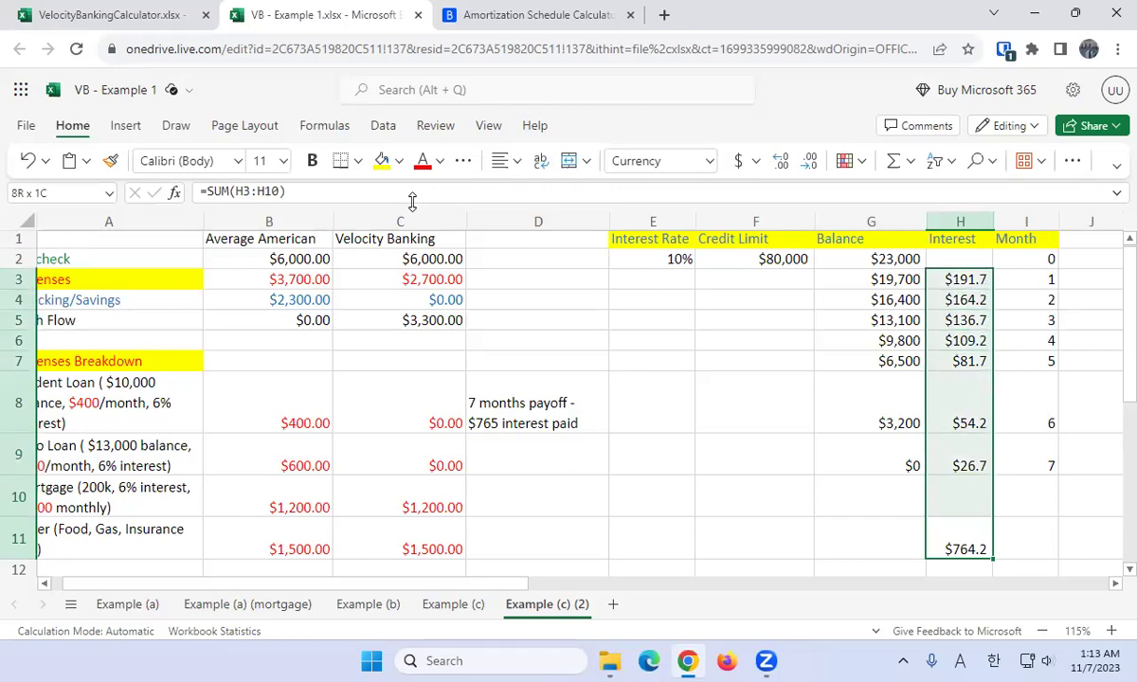
pyautogui.hotkey('shift', 'Left')
pyautogui.press('Delete')
pyautogui.press('Right')
pyautogui.press('Up')
pyautogui.press('Up')
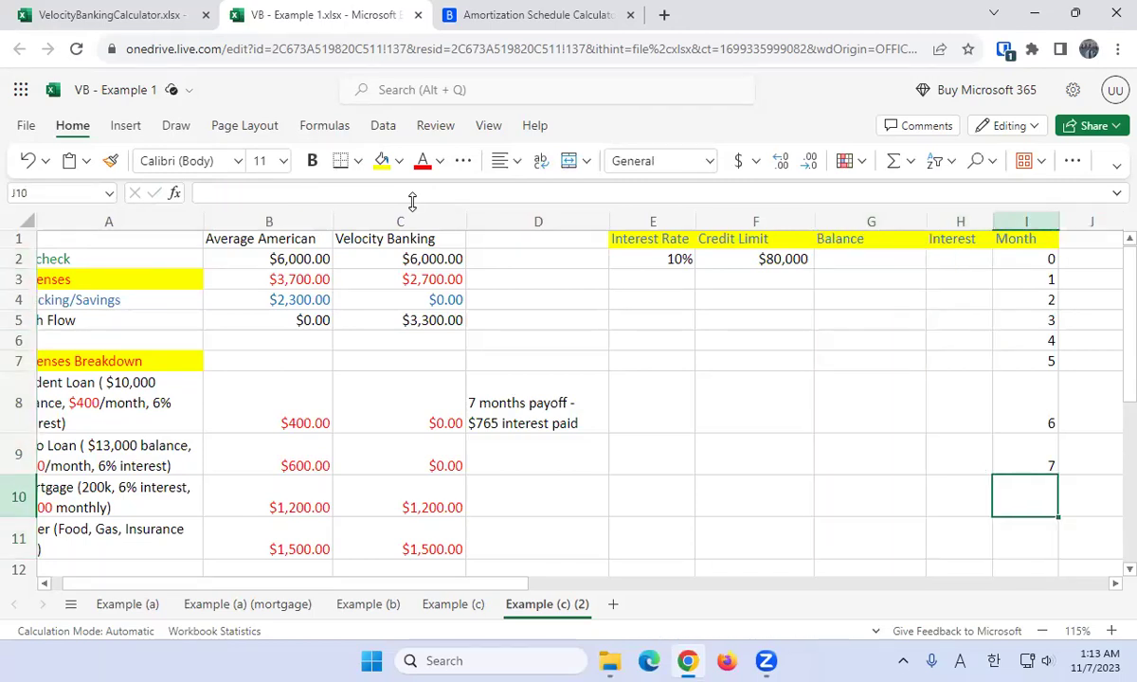
pyautogui.hotkey('shift', 'Up')
pyautogui.hotkey('shift', 'Up')
pyautogui.hotkey('shift', 'Up')
pyautogui.hotkey('shift', 'Up')
pyautogui.hotkey('shift', 'Up')
pyautogui.hotkey('shift', 'Up')
pyautogui.hotkey('shift', 'Up')
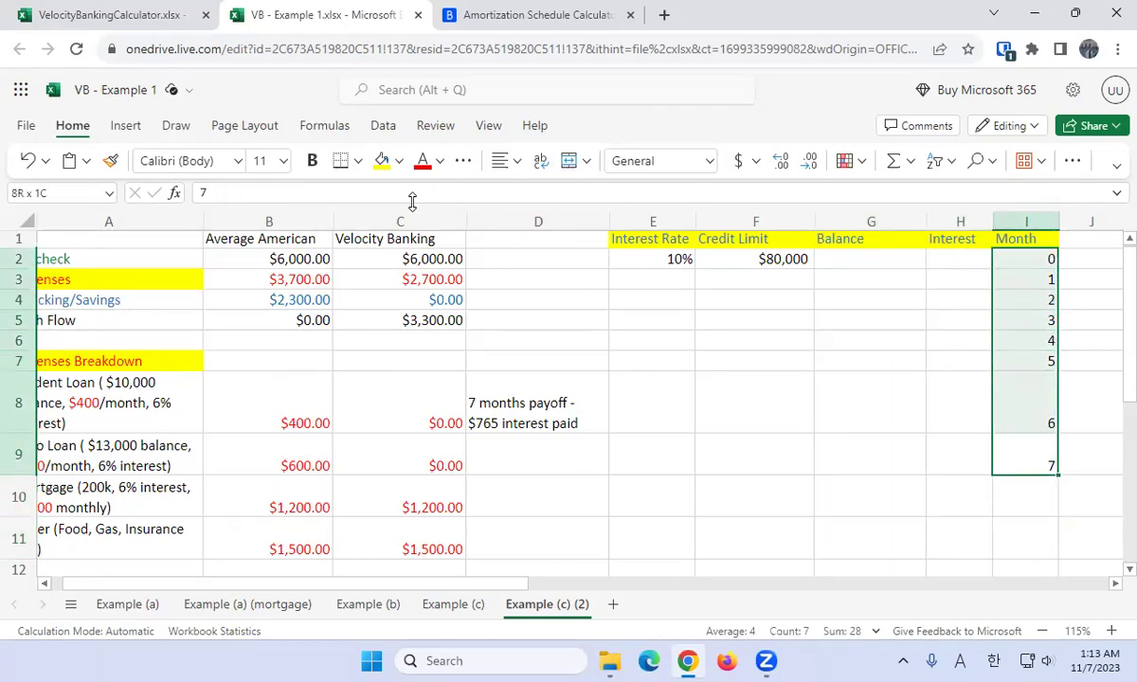
pyautogui.press('Delete')
pyautogui.press('Left')
pyautogui.press('Left')
pyautogui.press('Left')
pyautogui.press('Left')
pyautogui.press('Left')
pyautogui.press('Left')
pyautogui.press('Left')
pyautogui.press('Left')
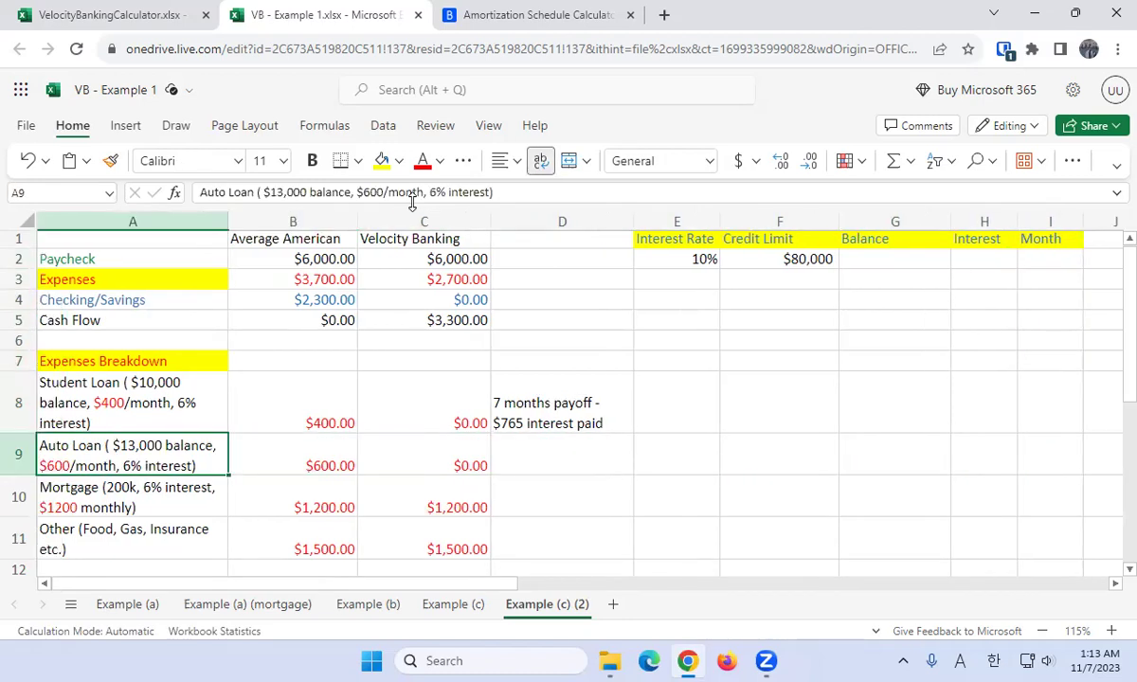
# Edit the mortgage description in A10 to read '200k ->190k'.
pyautogui.press('Down')
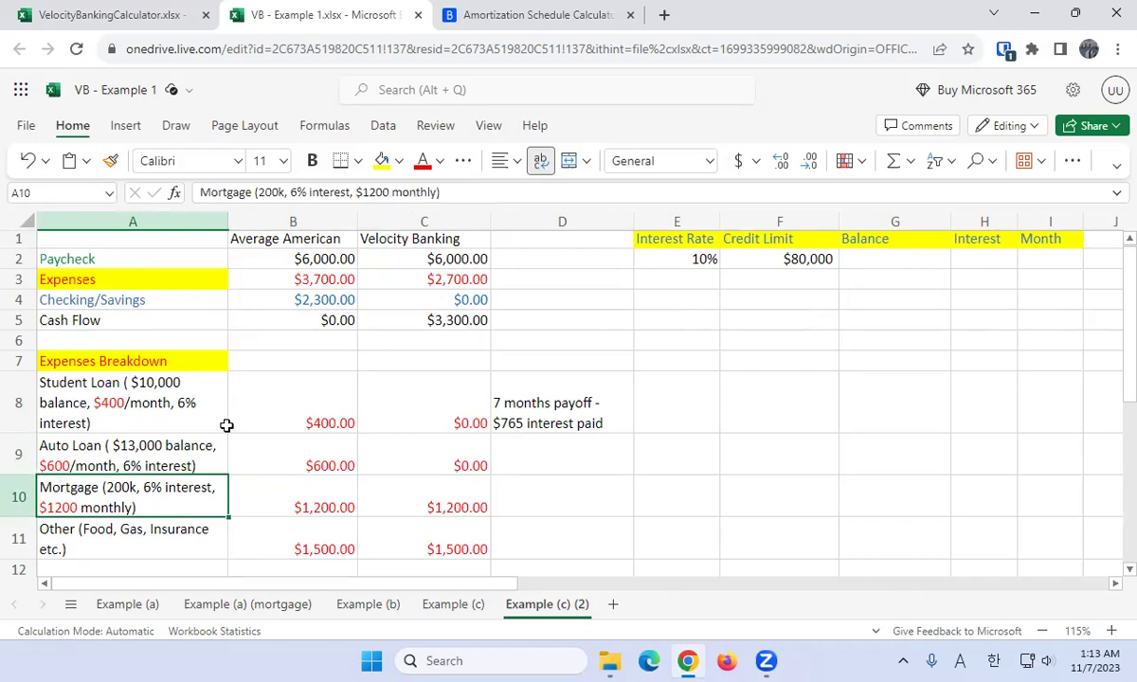
pyautogui.doubleClick(137, 491)
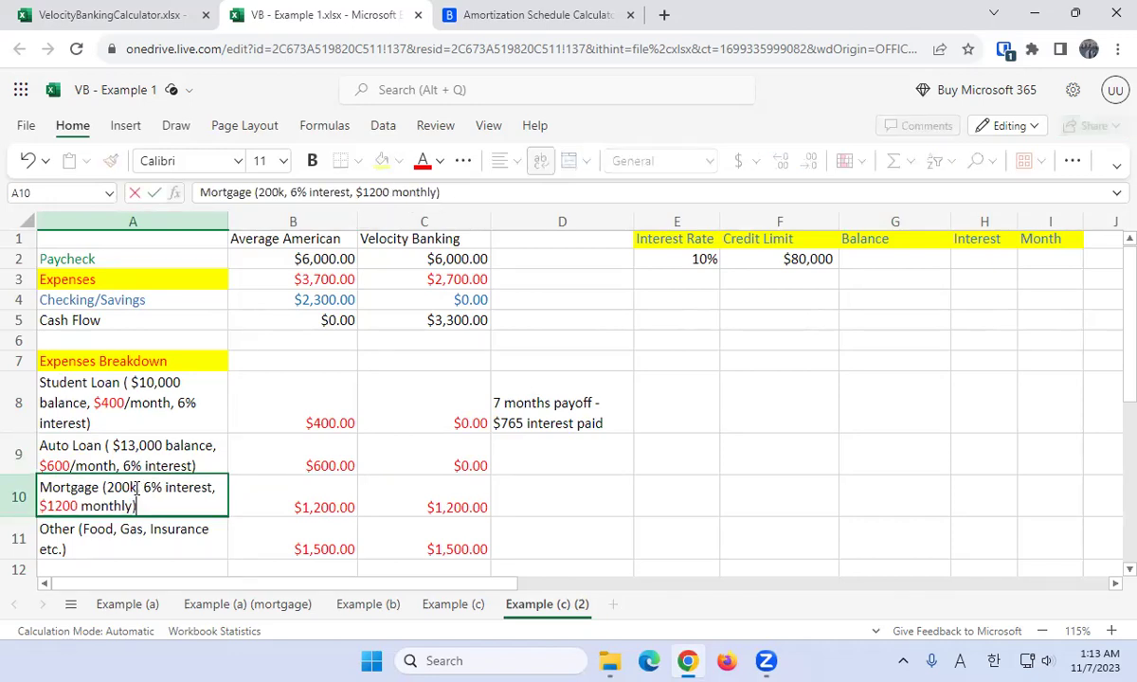
pyautogui.write('-')
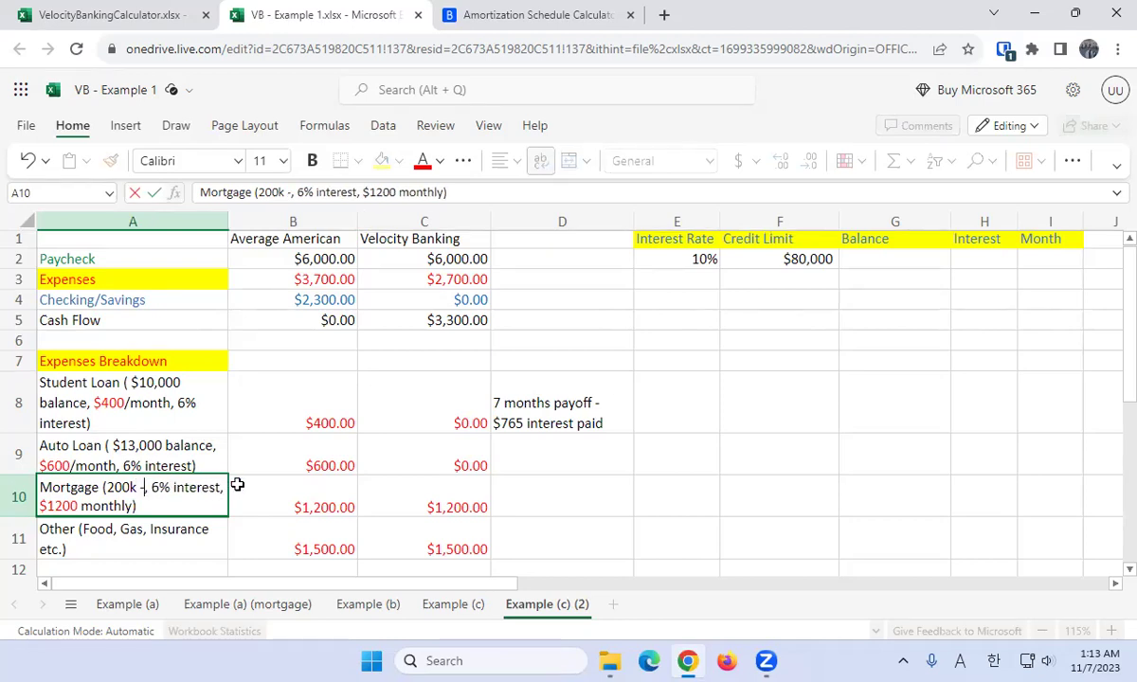
pyautogui.write('190k')
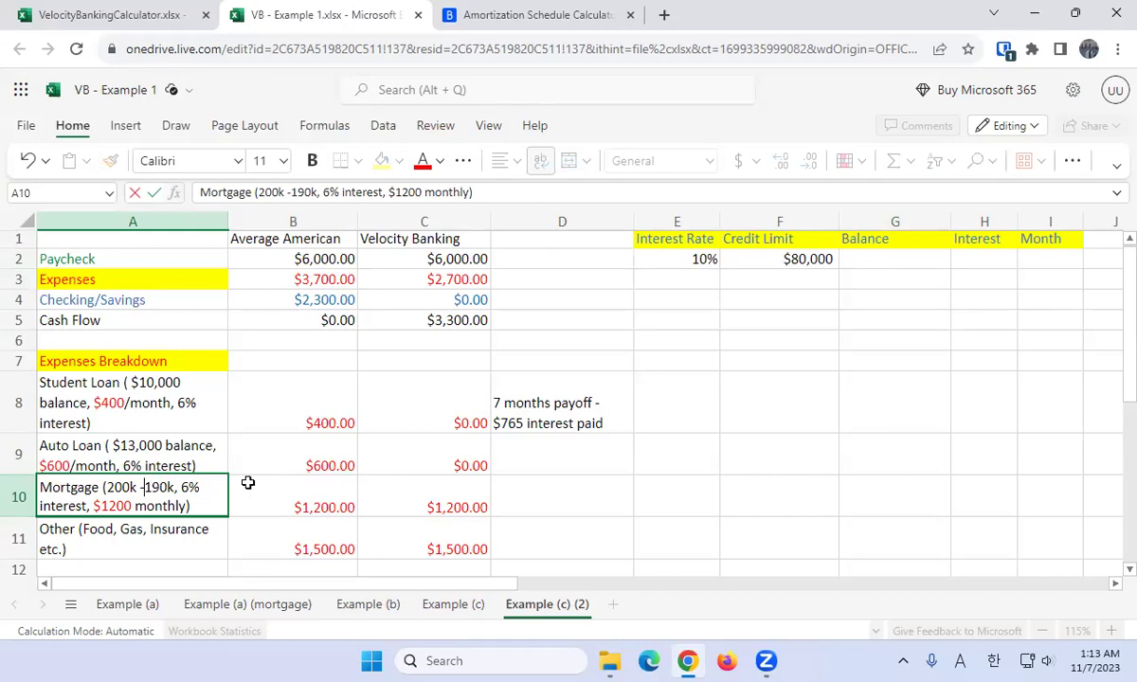
pyautogui.write('>')
pyautogui.press('Return')
pyautogui.press('Up')
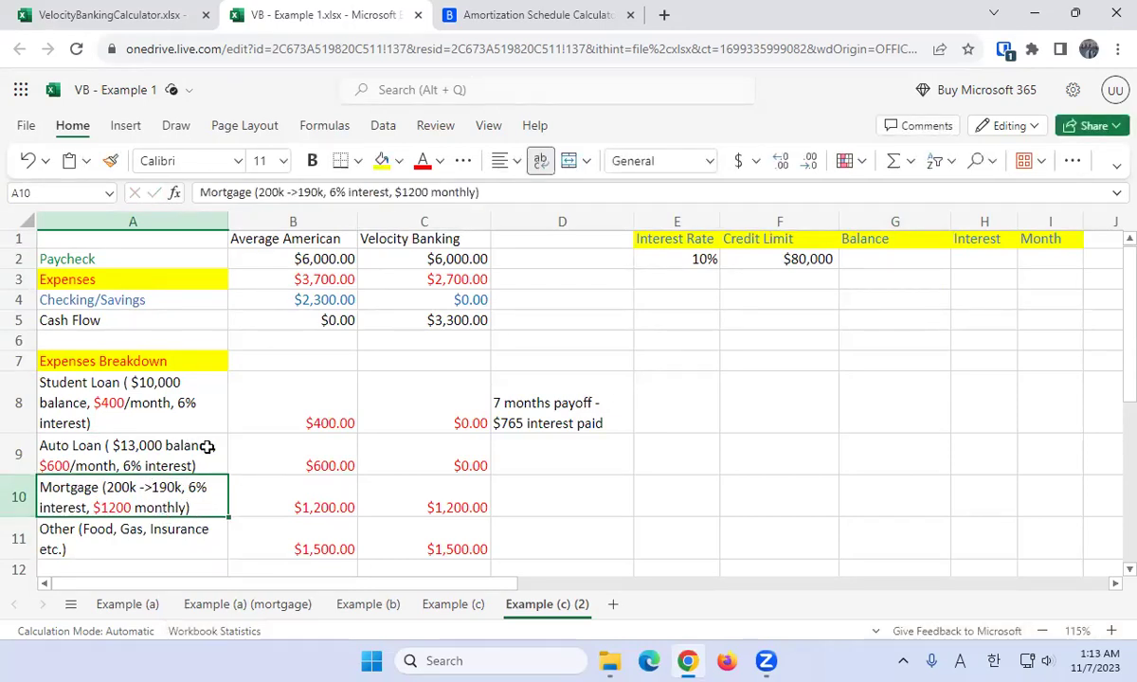
# In the Bankrate calculator, enter a $200,000 loan at 6% starting January 2023.
pyautogui.click(470, 16)
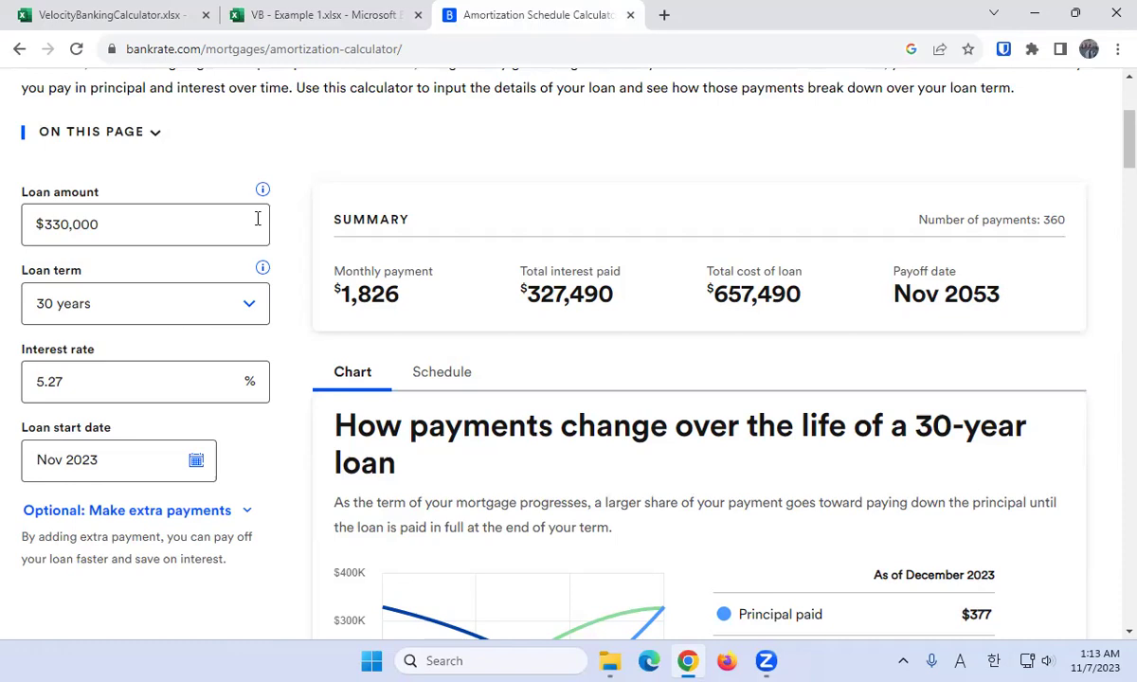
pyautogui.moveTo(199, 228); pyautogui.dragTo(8, 224)
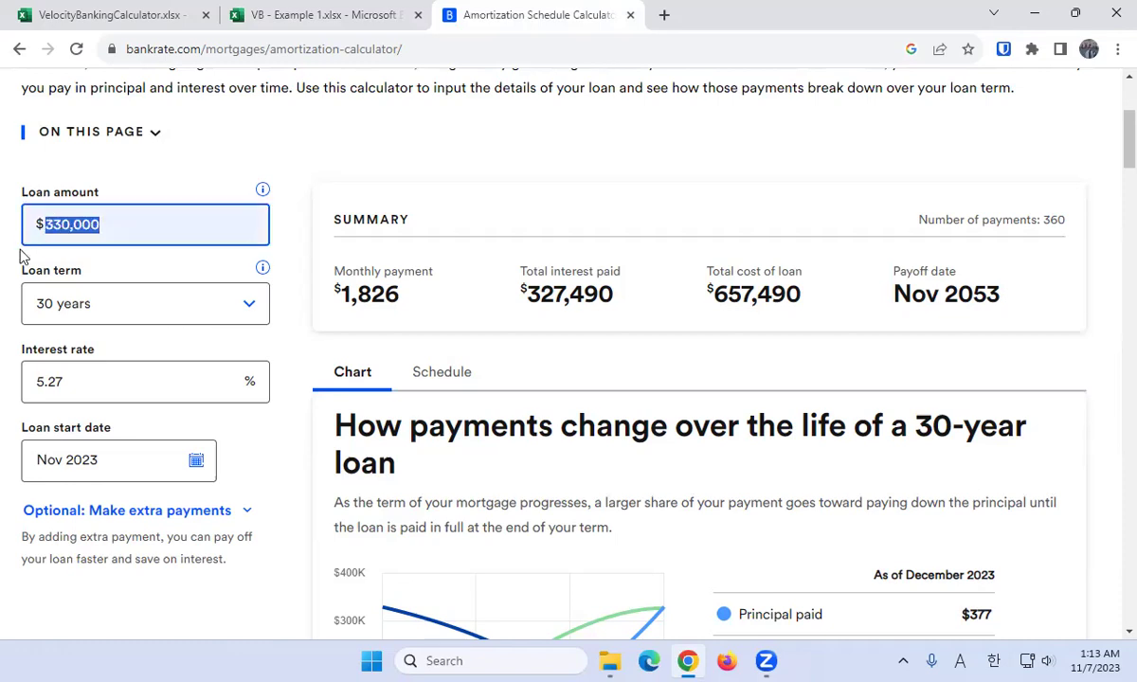
pyautogui.write('200,000')
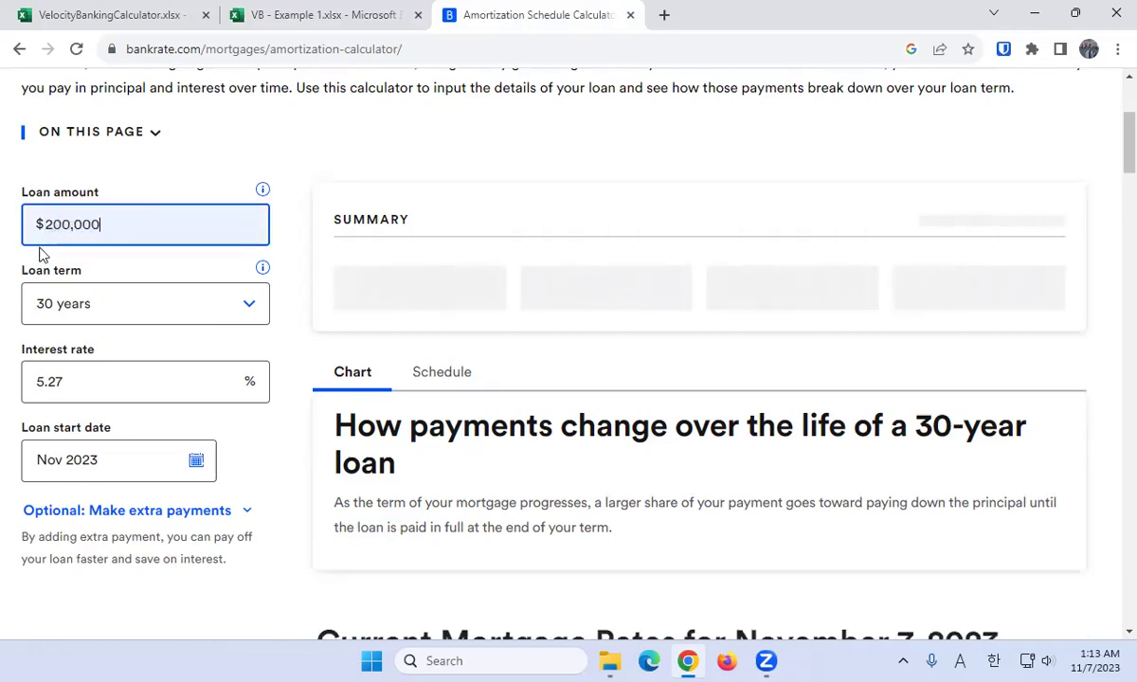
pyautogui.moveTo(76, 374); pyautogui.dragTo(9, 398)
pyautogui.write('6')
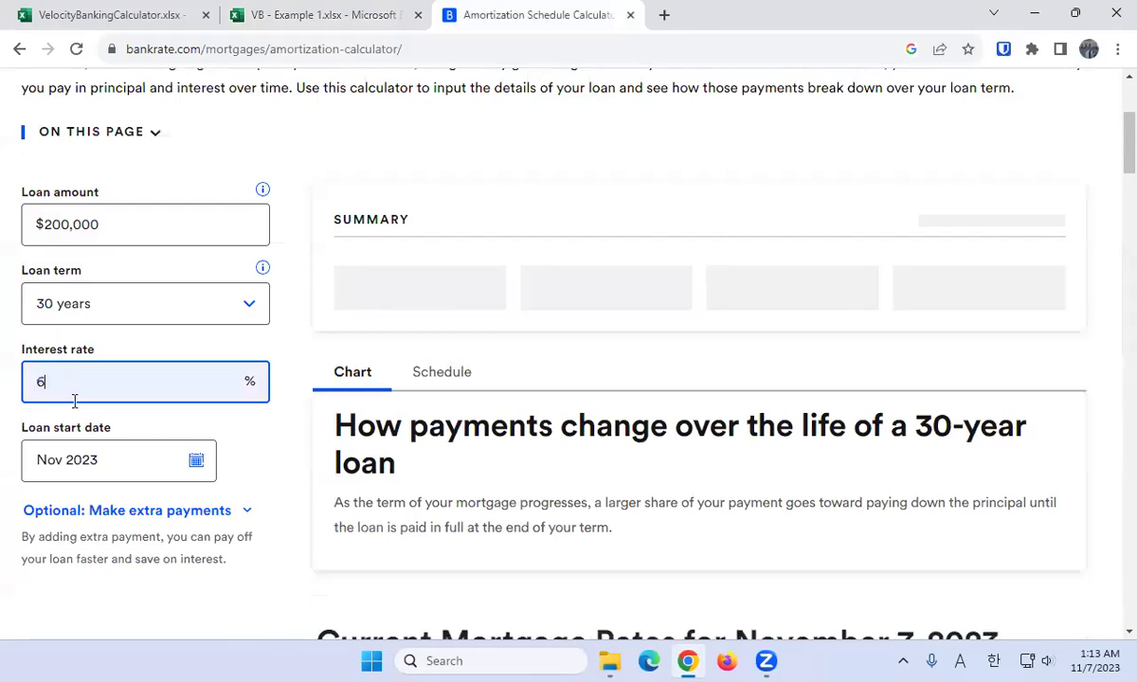
pyautogui.click(194, 463)
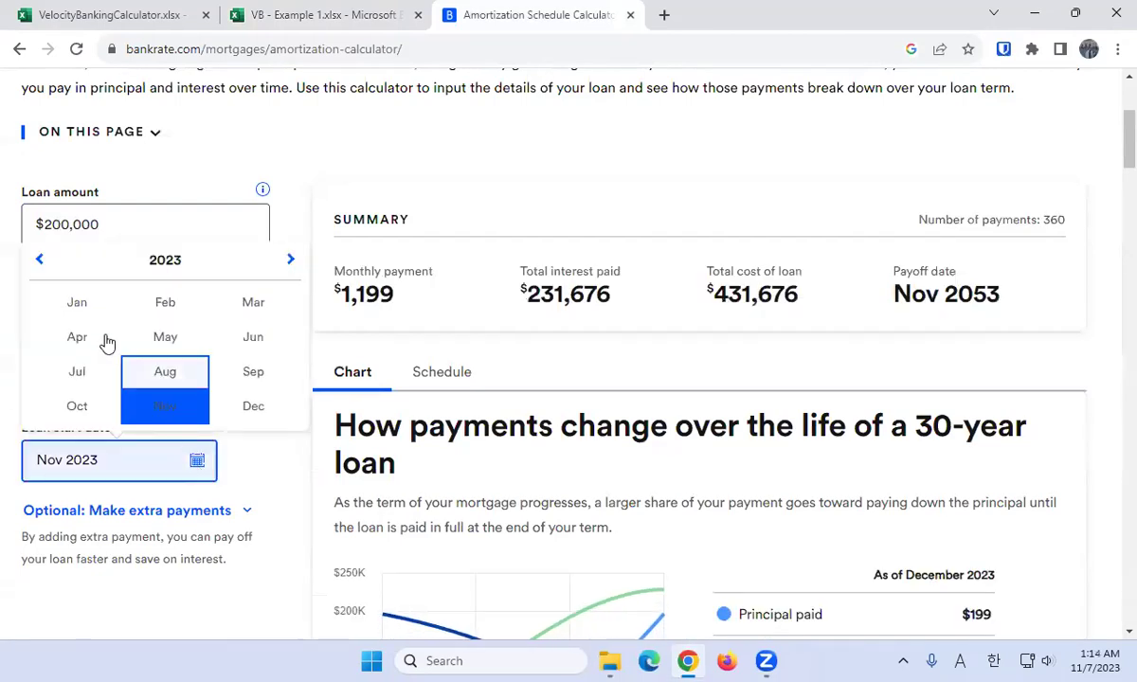
pyautogui.click(89, 305)
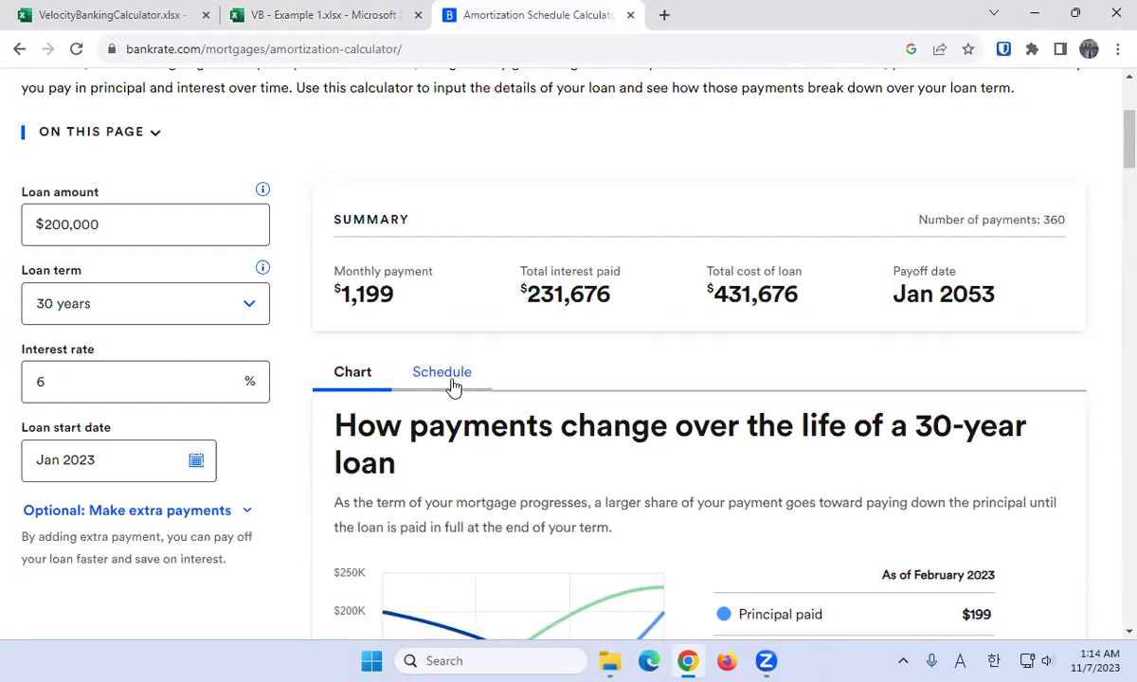
# Review the yearly amortization schedule, then return to the velocity banking spreadsheet.
pyautogui.click(453, 383)
pyautogui.scroll(-3, 582, 404)
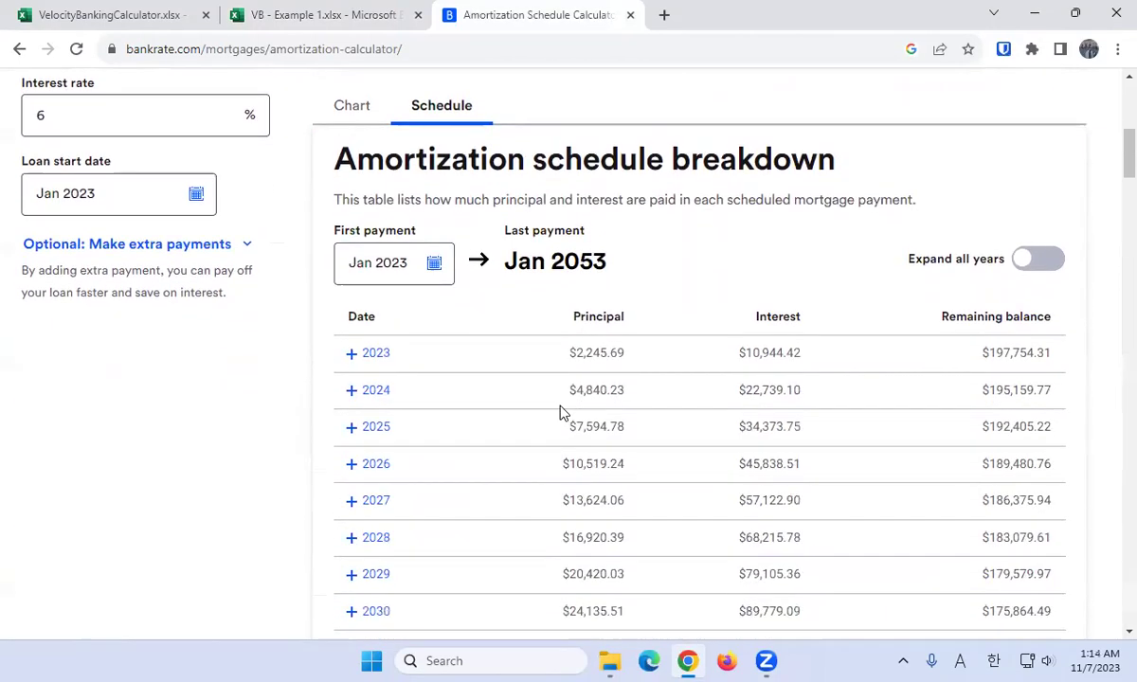
pyautogui.click(301, 13)
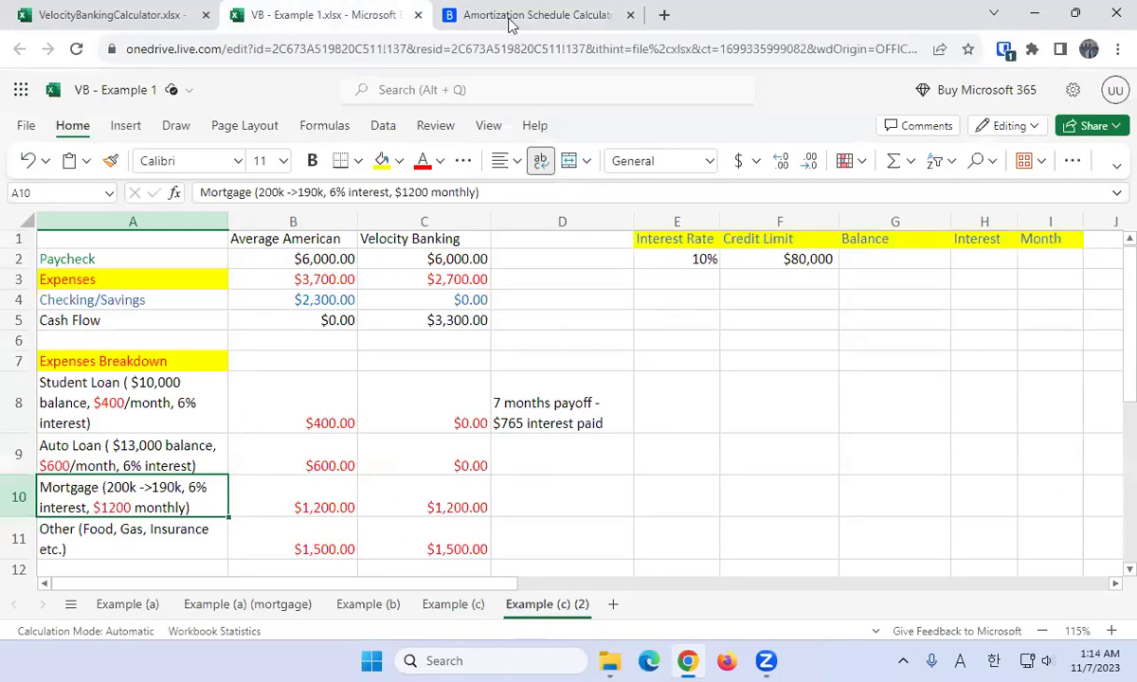
pyautogui.hotkey('ctrl', 'Tab')
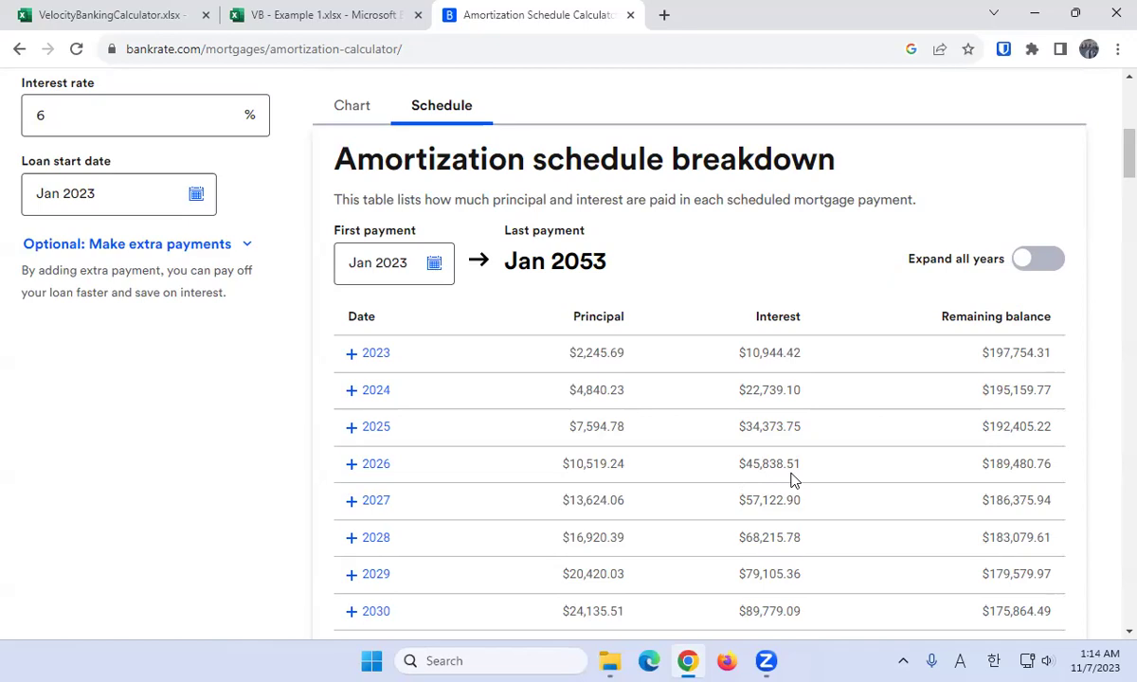
pyautogui.click(324, 20)
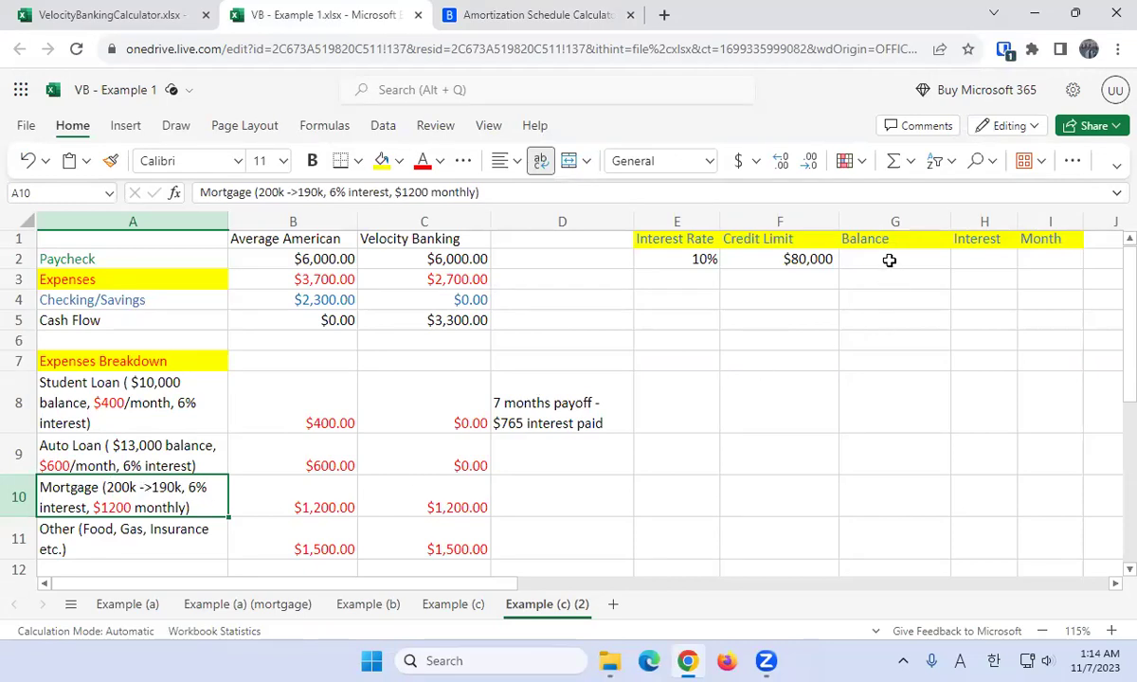
# Enter a $10,000 starting balance in G2.
pyautogui.click(943, 260)
pyautogui.write('10000')
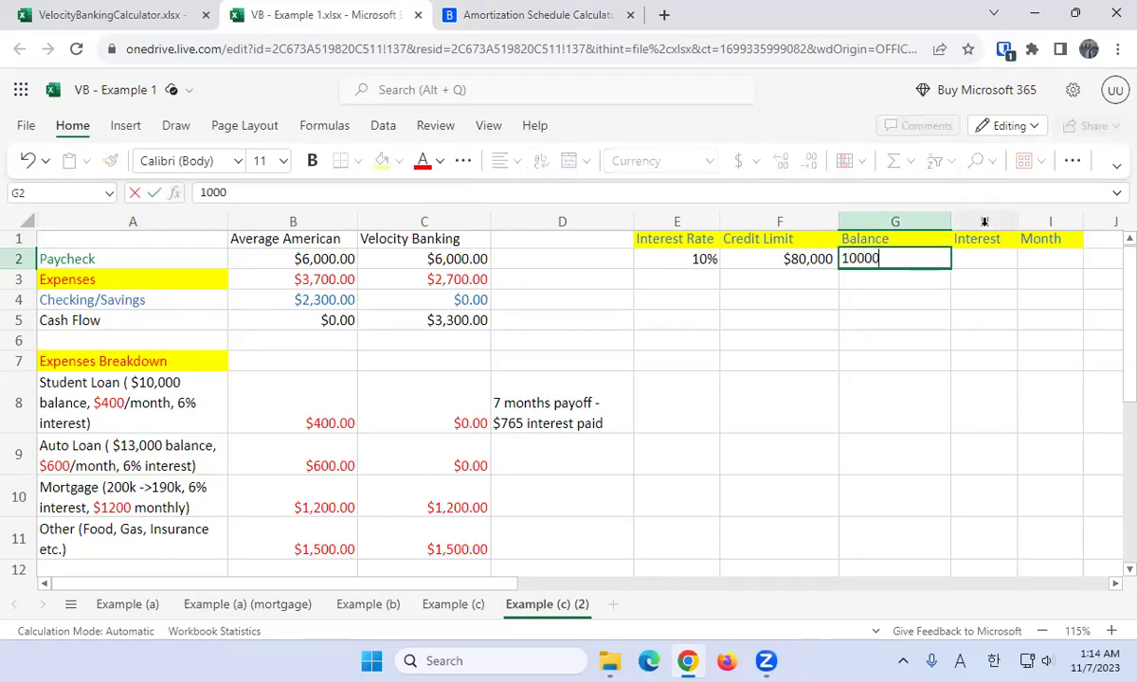
pyautogui.press('Return')
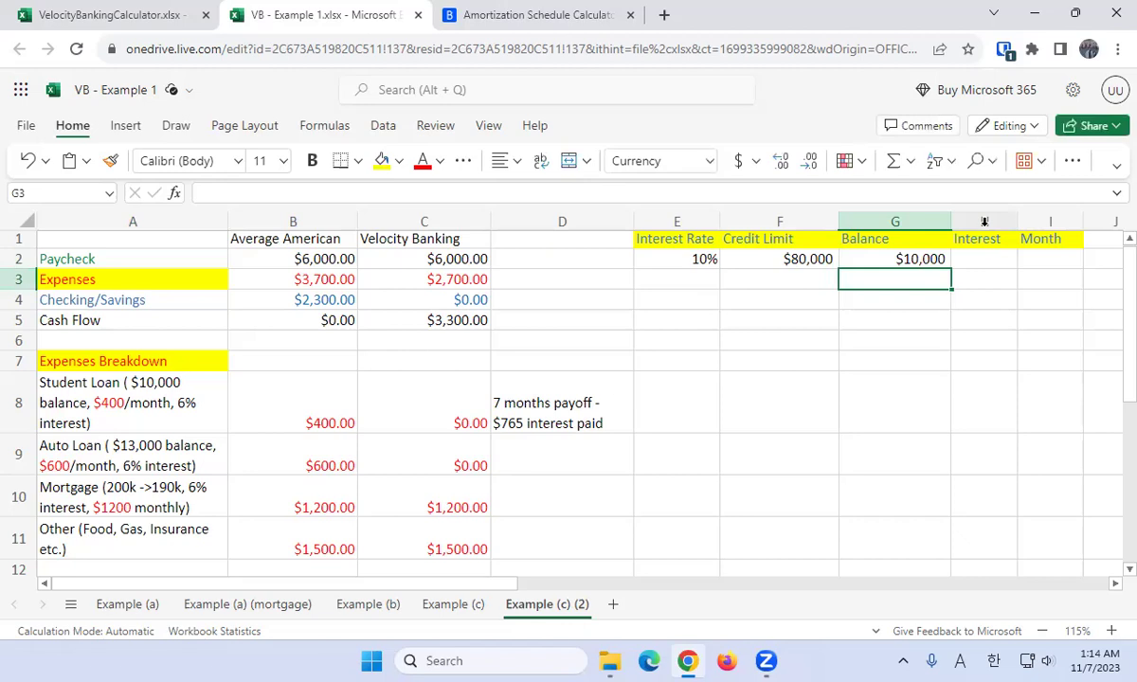
pyautogui.press('Left')
pyautogui.press('Left')
pyautogui.press('Right')
pyautogui.press('Right')
# Enter =G2-3300 in G3 and copy it down to G4:G5.
pyautogui.write('=')
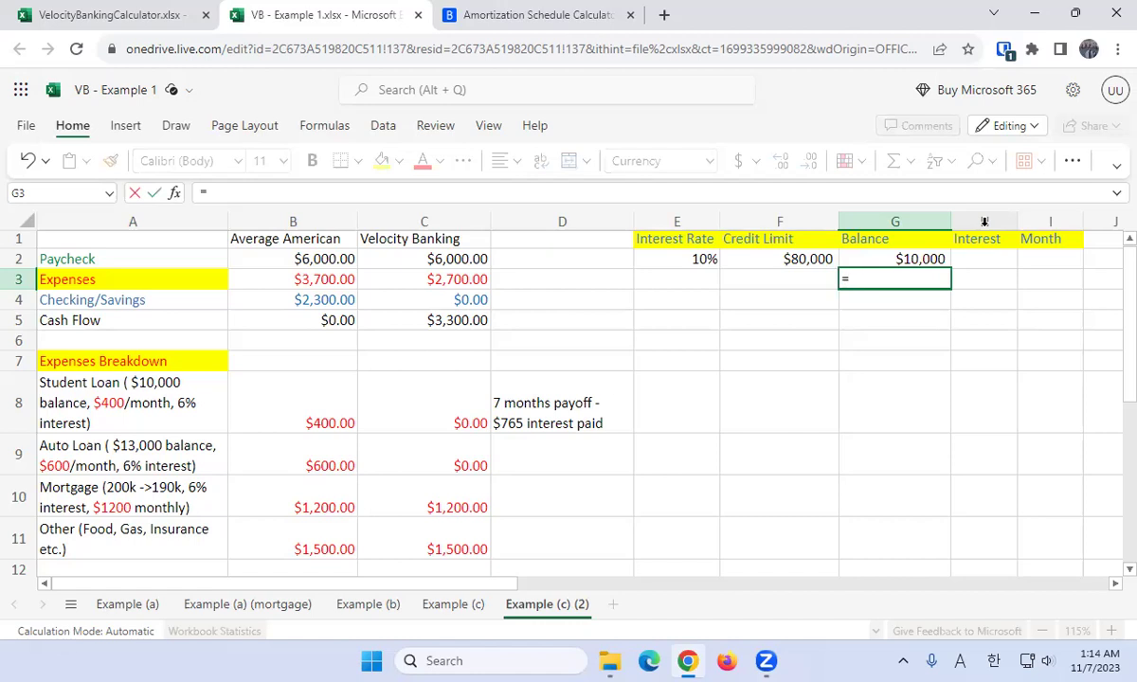
pyautogui.write('h2')
pyautogui.press('BackSpace')
pyautogui.press('BackSpace')
pyautogui.write('g2')
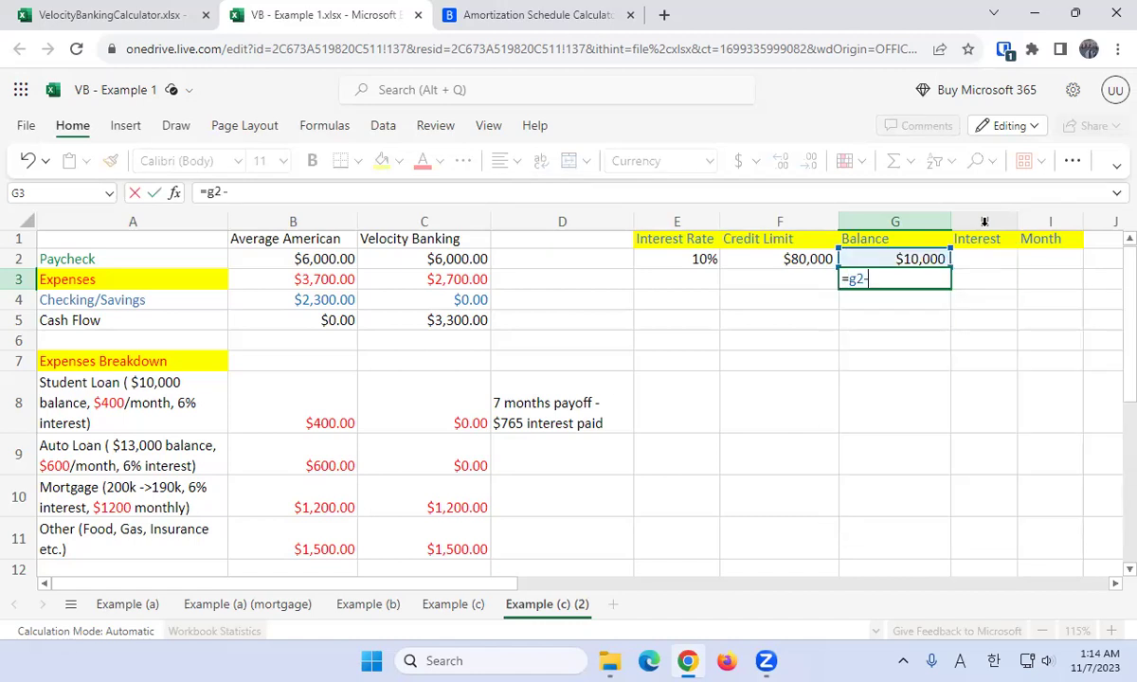
pyautogui.write('-3300')
pyautogui.press('Return')
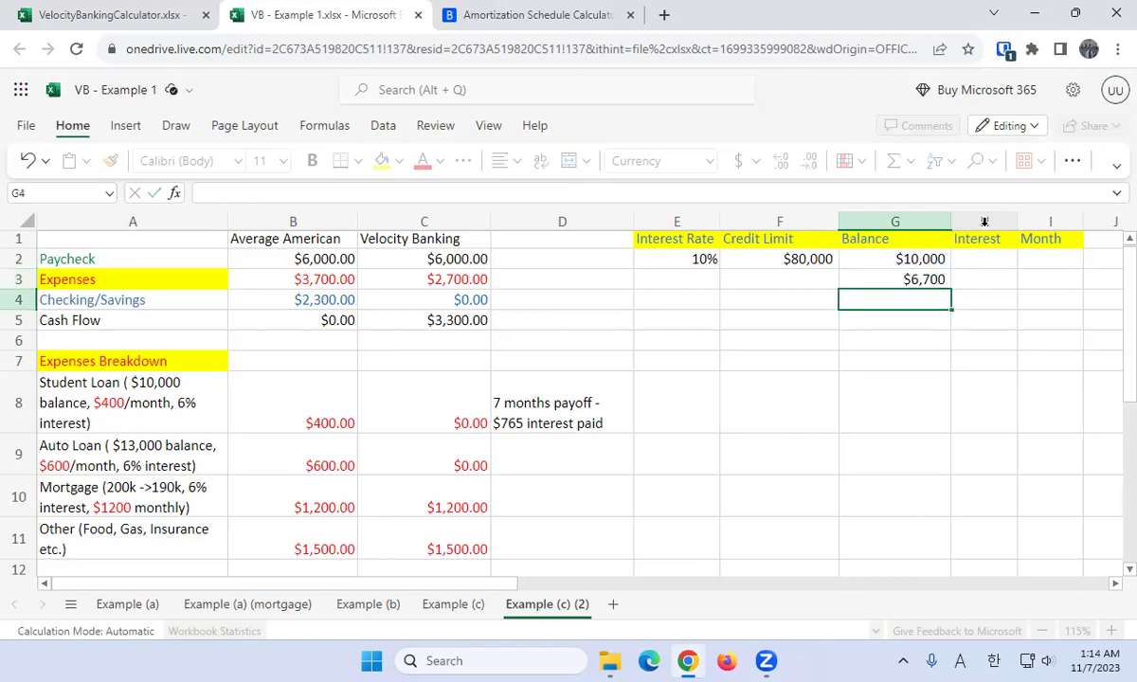
pyautogui.press('Up')
pyautogui.hotkey('ctrl', 'c')
pyautogui.press('Down')
pyautogui.hotkey('ctrl', 'v')
pyautogui.press('Down')
pyautogui.hotkey('ctrl', 'v')
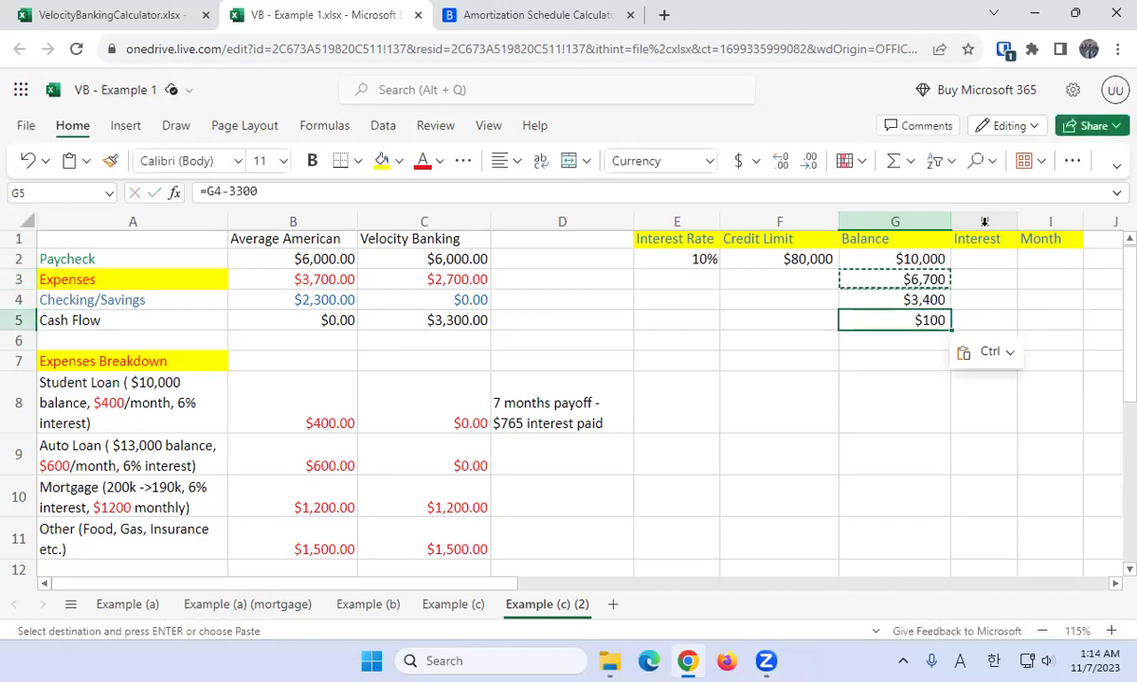
pyautogui.press('Down')
pyautogui.press('Up')
pyautogui.press('Down')
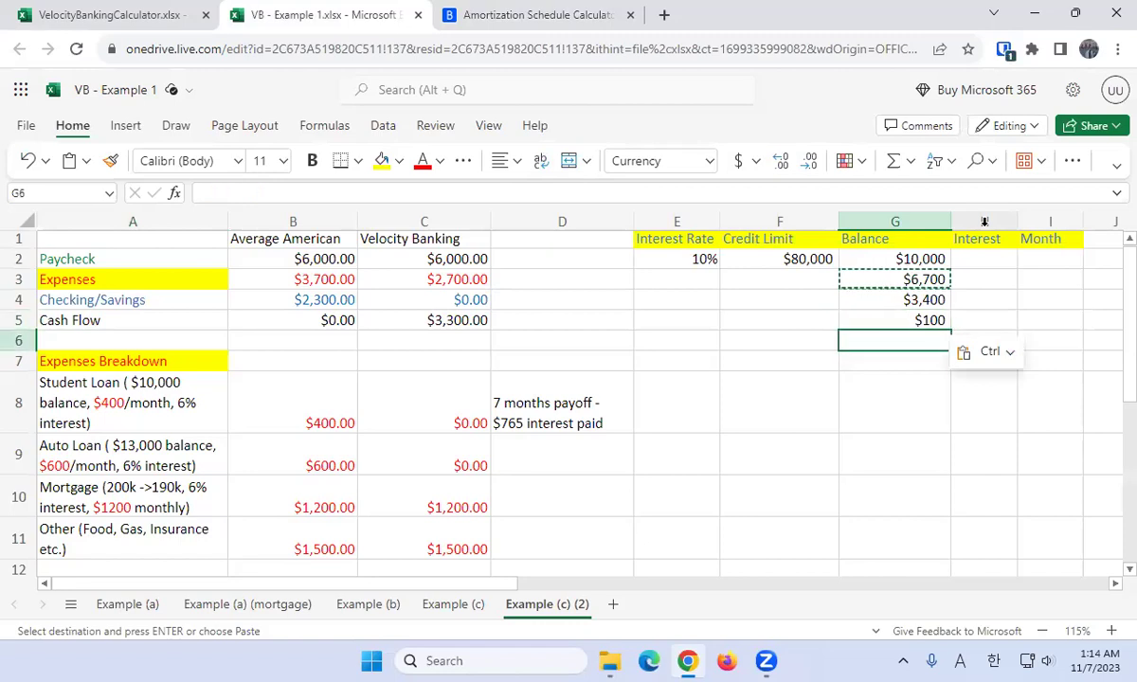
pyautogui.press('Up')
pyautogui.press('Up')
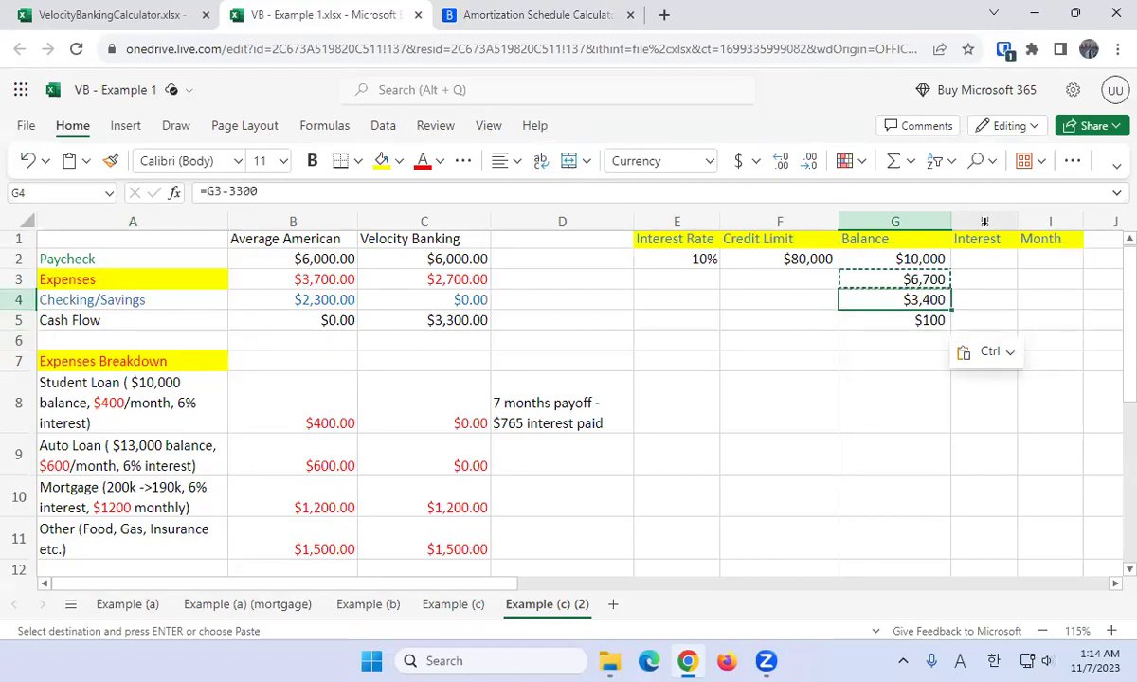
pyautogui.press('Up')
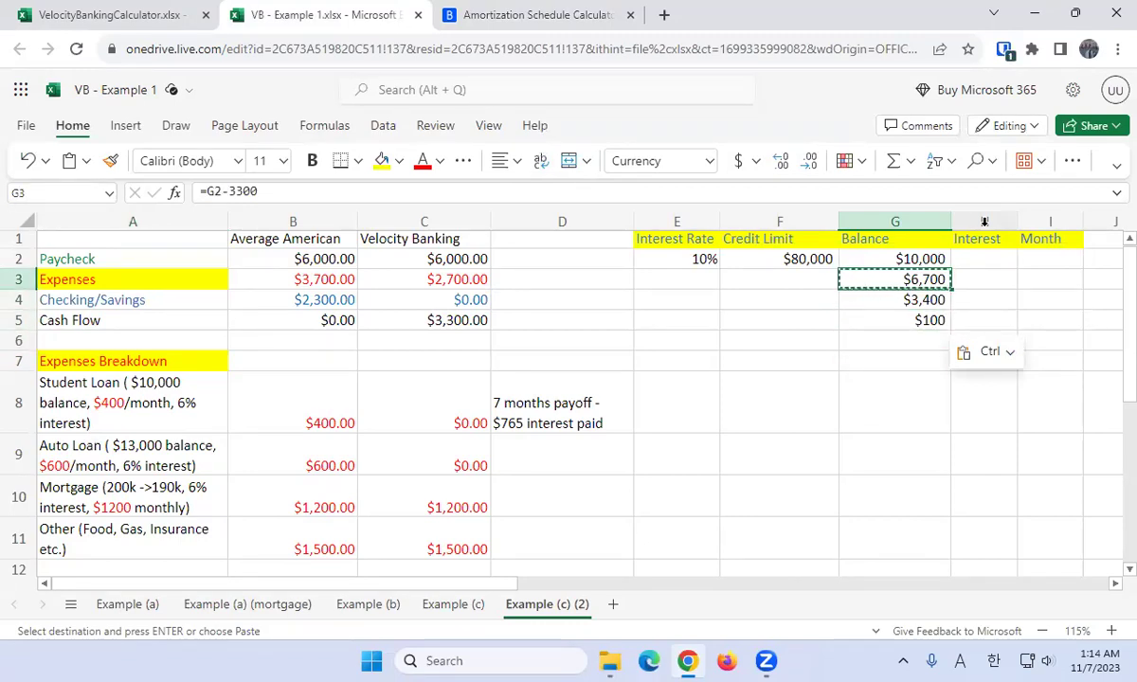
pyautogui.press('Down')
pyautogui.press('Down')
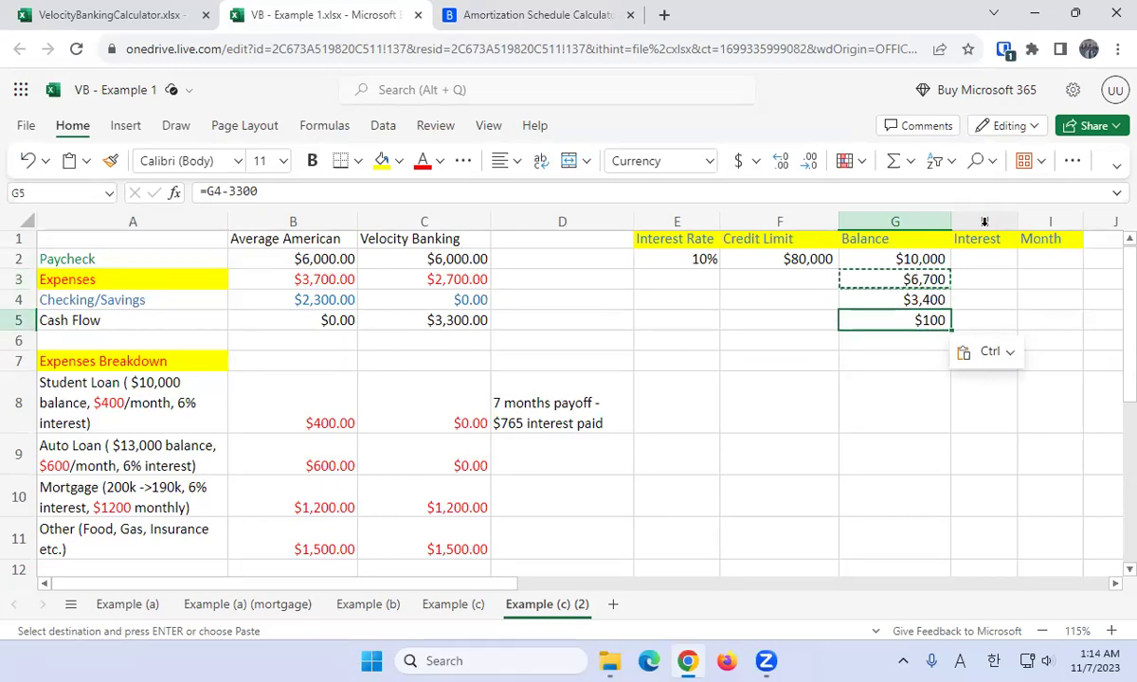
# Change the starting balance in G2 to 9,900 so the column ends at $0.
pyautogui.press('Up')
pyautogui.press('Up')
pyautogui.press('Up')
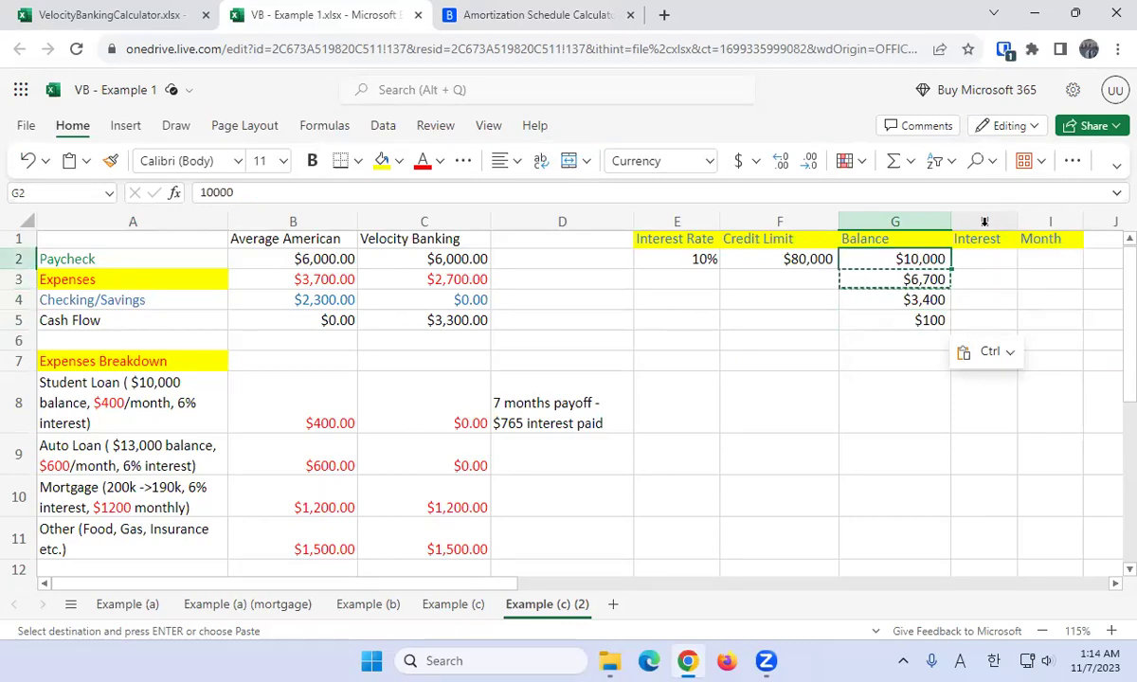
pyautogui.write('9')
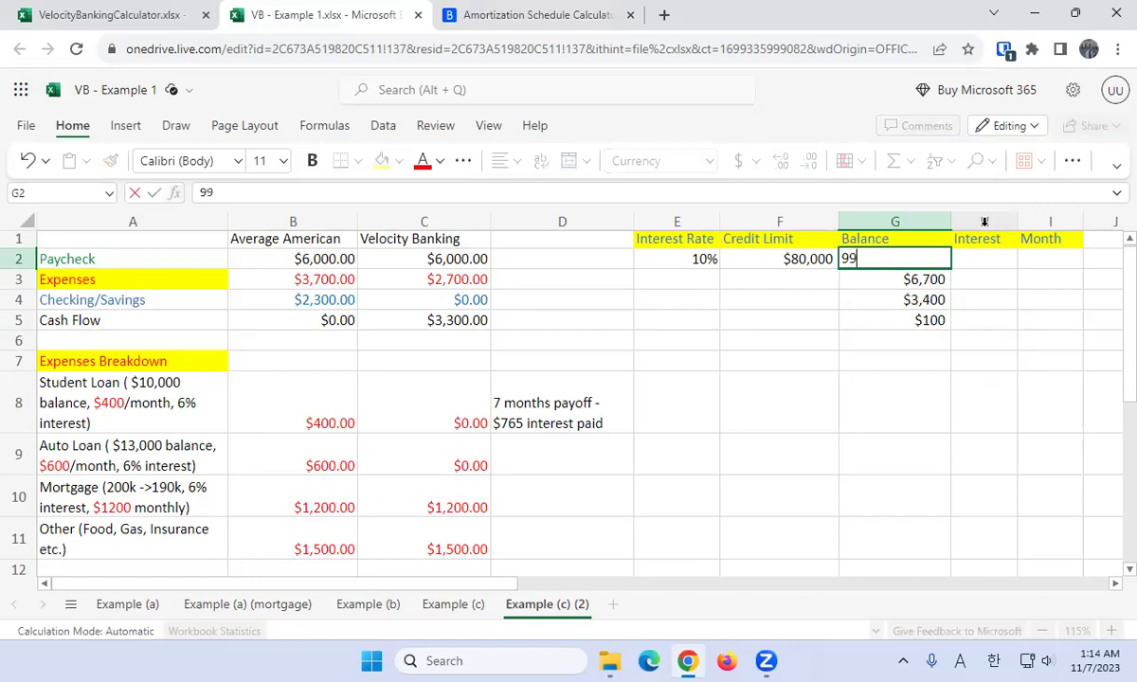
pyautogui.write(',900')
pyautogui.press('Return')
pyautogui.press('Down')
pyautogui.press('Down')
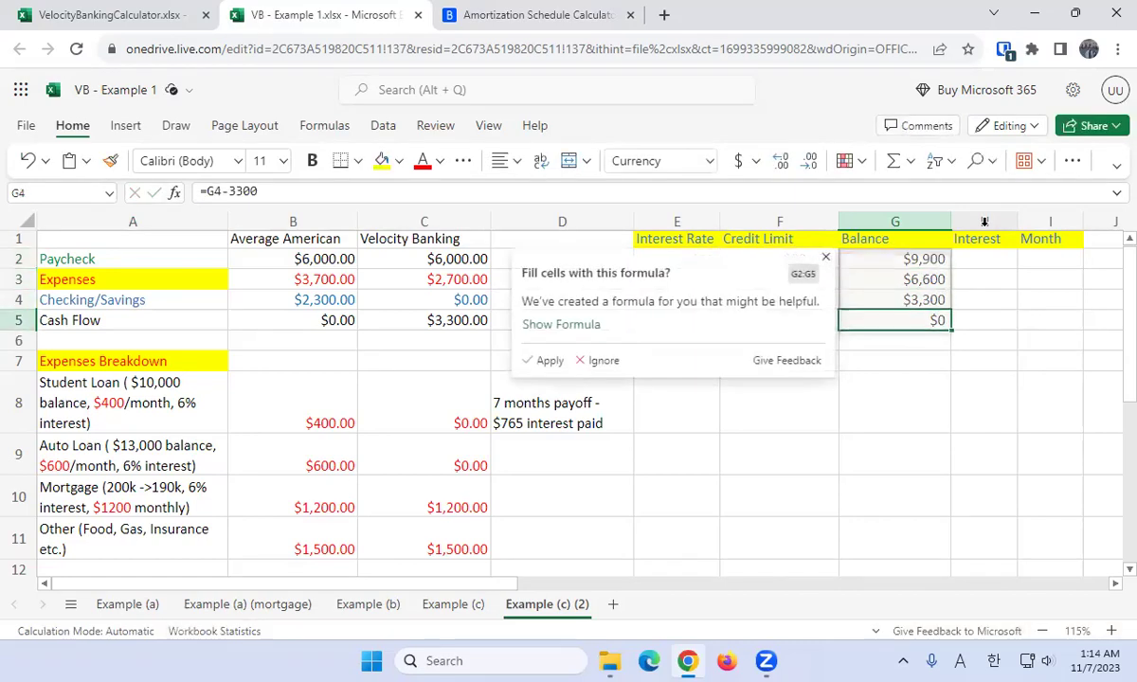
pyautogui.press('Up')
pyautogui.press('Right')
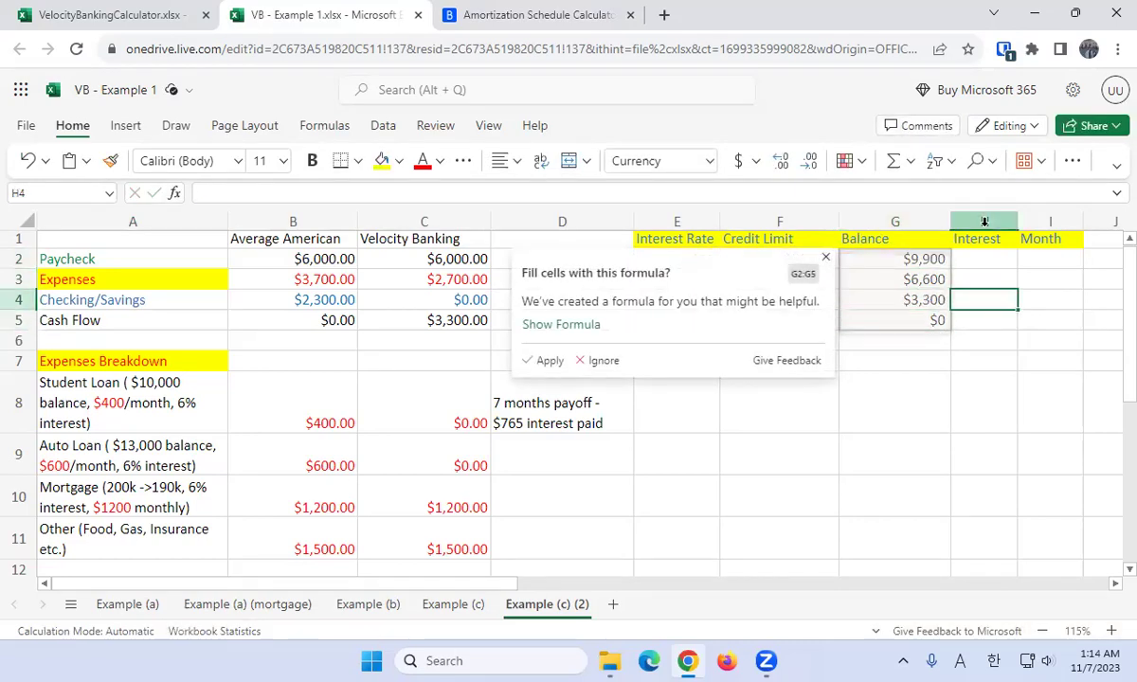
pyautogui.press('Left')
# Number the months 0, 1, 2 and 3 down the Month column in I2:I5.
pyautogui.press('Up')
pyautogui.press('Right')
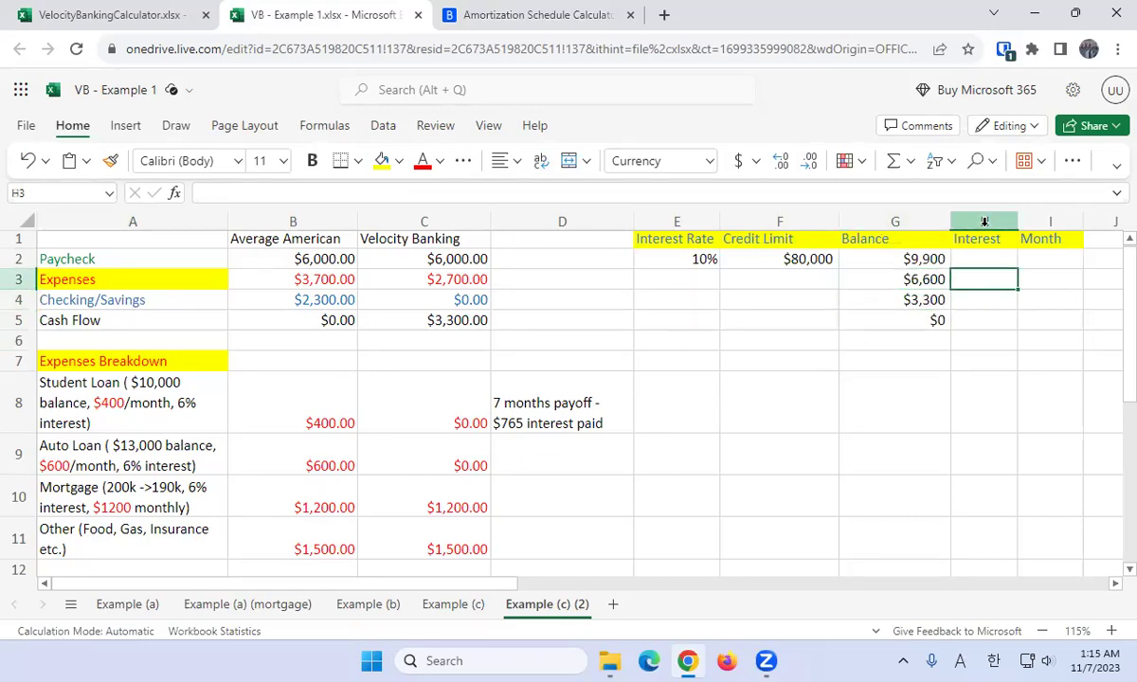
pyautogui.press('Up')
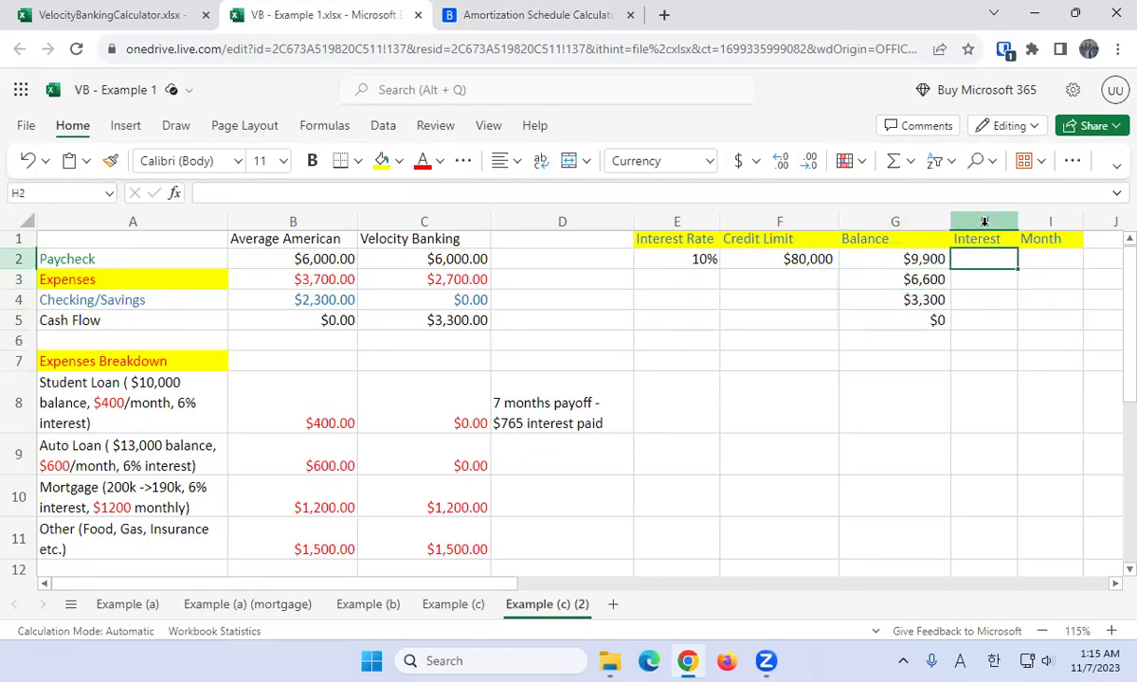
pyautogui.press('Right')
pyautogui.write('0')
pyautogui.press('Return')
pyautogui.write('1')
pyautogui.press('Return')
pyautogui.write('2')
pyautogui.press('Return')
pyautogui.write('3')
pyautogui.press('Return')
pyautogui.press('Up')
pyautogui.press('Up')
pyautogui.press('Up')
pyautogui.press('Up')
pyautogui.press('Left')
pyautogui.press('Left')
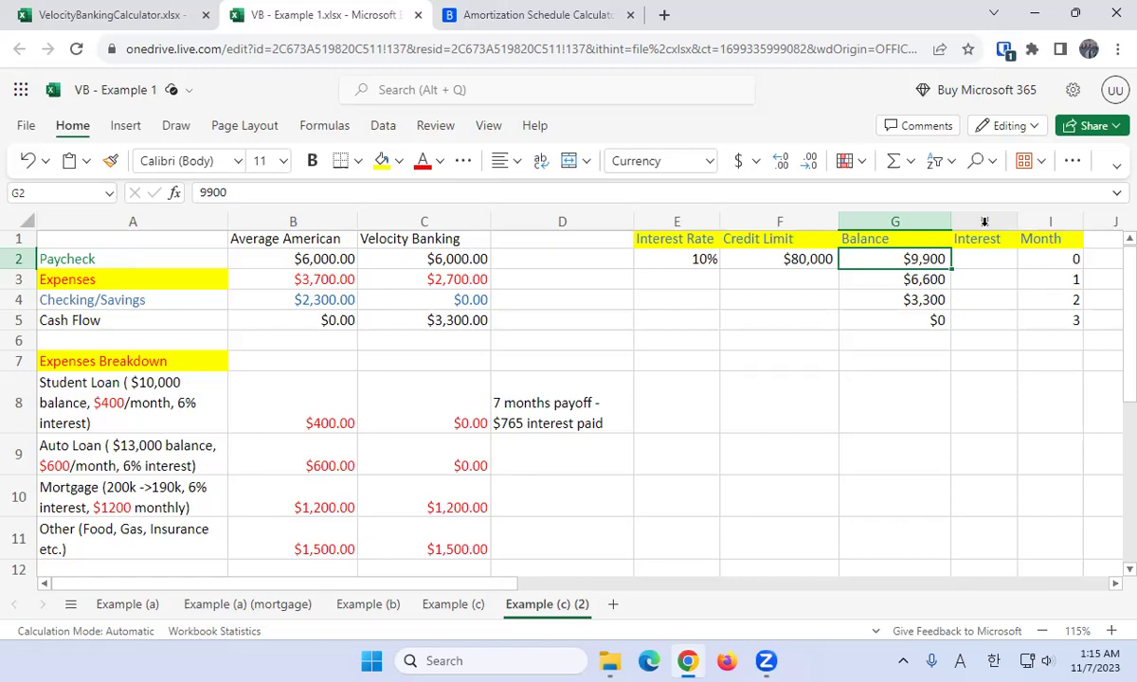
# Enter the monthly interest formula =G2*.1/12 in H3 and copy it into H4:H5.
pyautogui.press('Right')
pyautogui.press('Down')
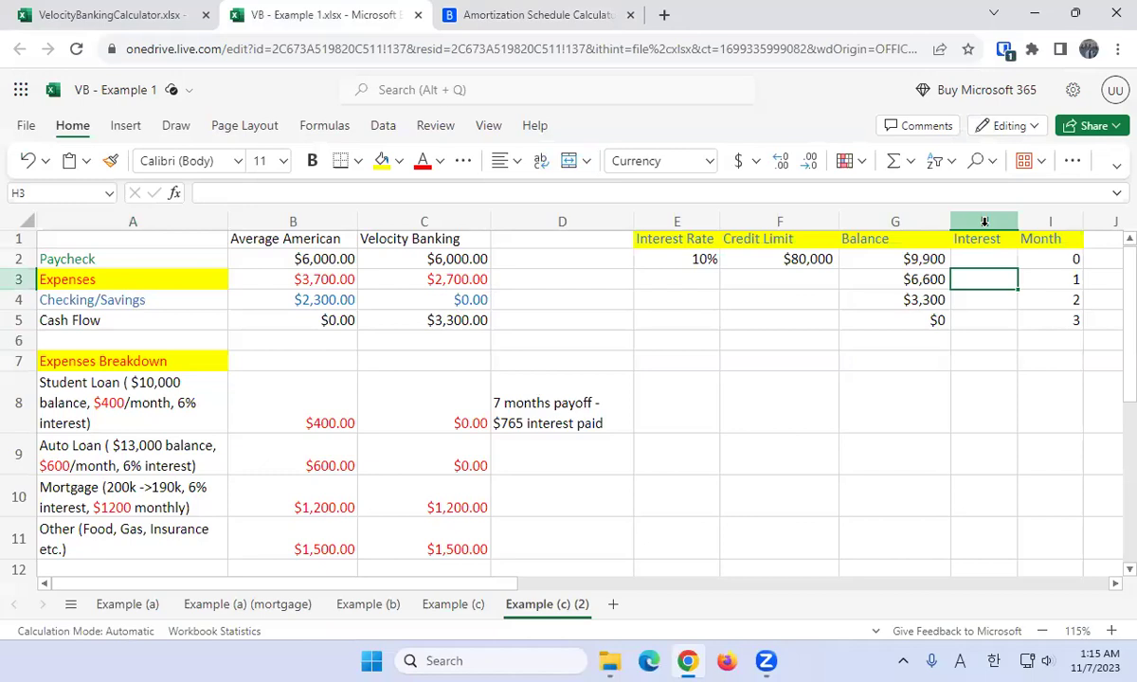
pyautogui.write('=')
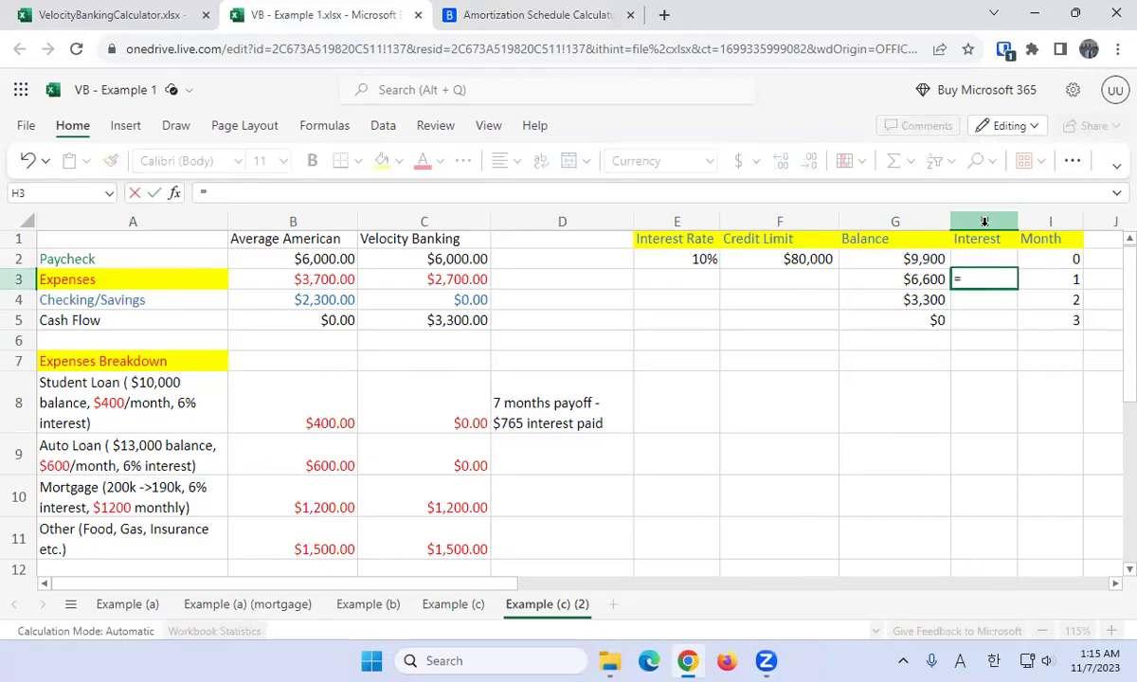
pyautogui.write('h')
pyautogui.press('BackSpace')
pyautogui.write('g2*.12')
pyautogui.press('BackSpace')
pyautogui.write('/12')
pyautogui.press('Return')
pyautogui.press('Up')
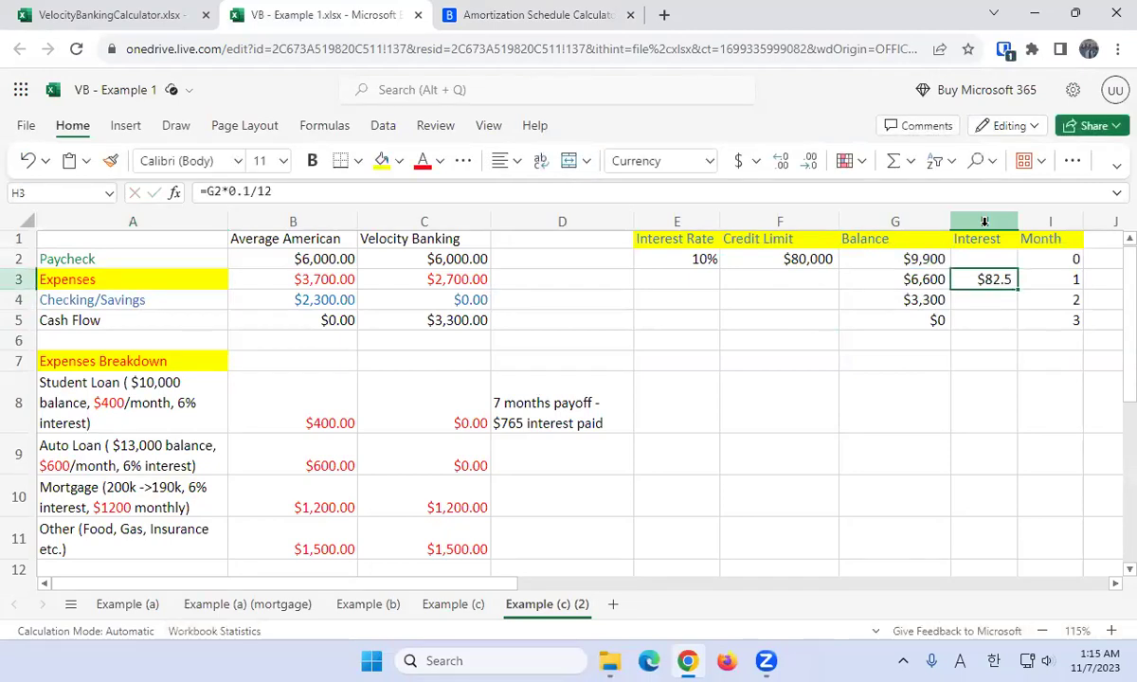
pyautogui.hotkey('ctrl', 'c')
pyautogui.press('Down')
pyautogui.hotkey('ctrl', 'v')
pyautogui.press('Down')
pyautogui.hotkey('ctrl', 'v')
pyautogui.press('Down')
pyautogui.press('Down')
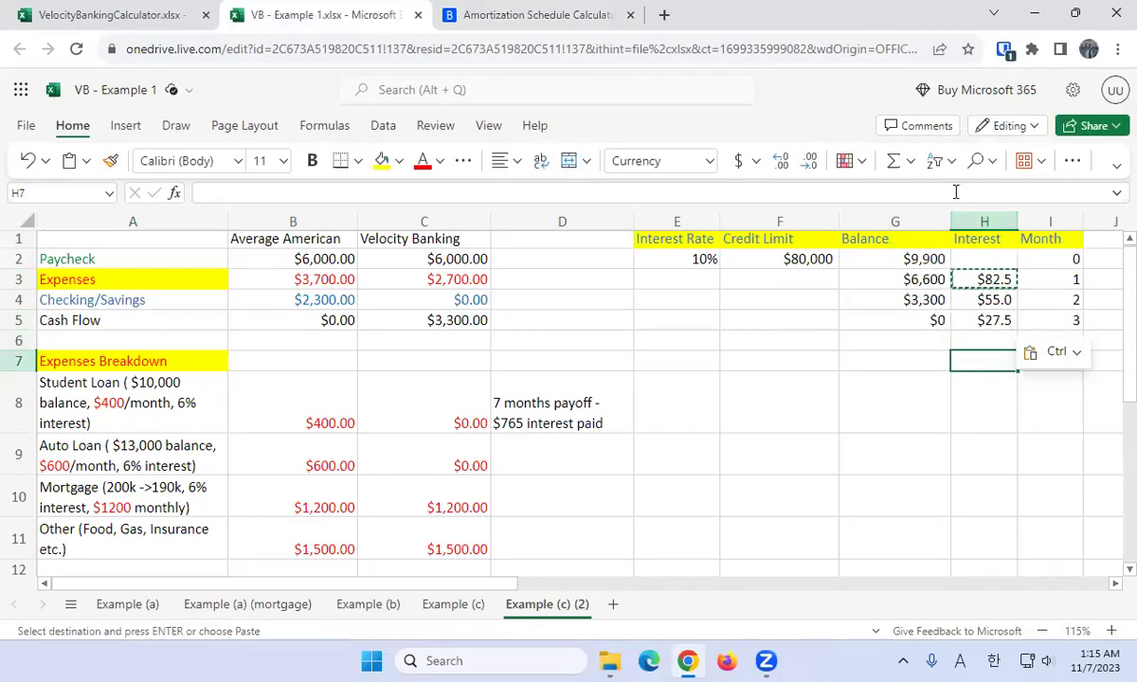
# AutoSum the monthly interest into H7 for $165.0, then return to the Bankrate schedule.
pyautogui.click(893, 161)
pyautogui.press('Return')
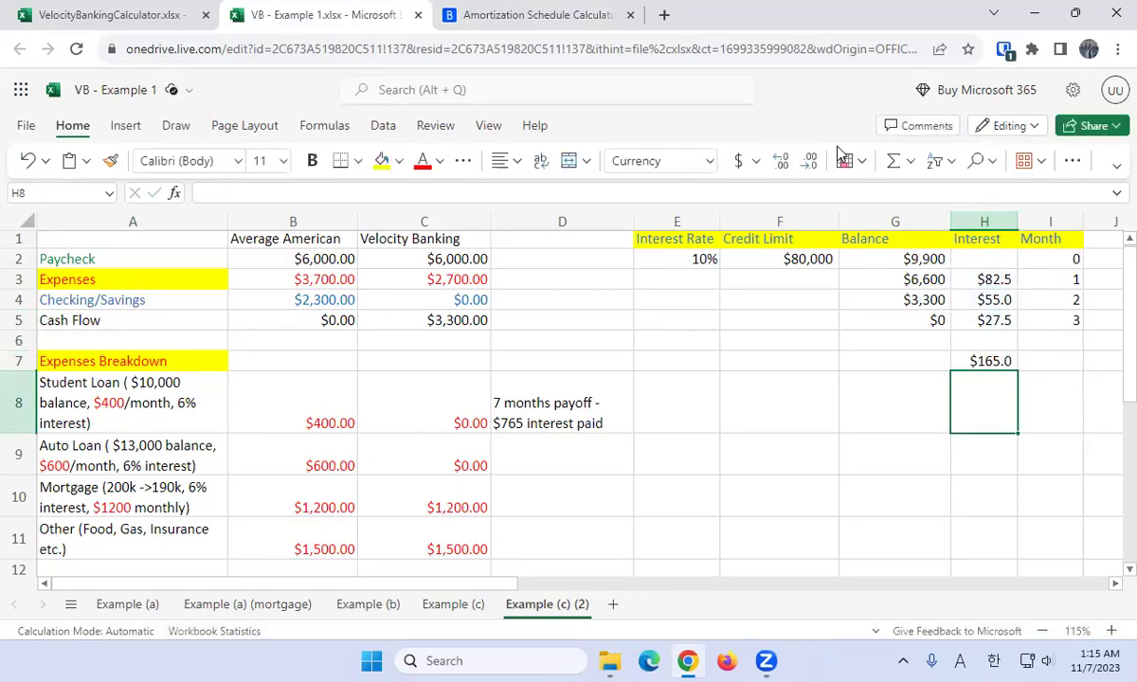
pyautogui.click(990, 362)
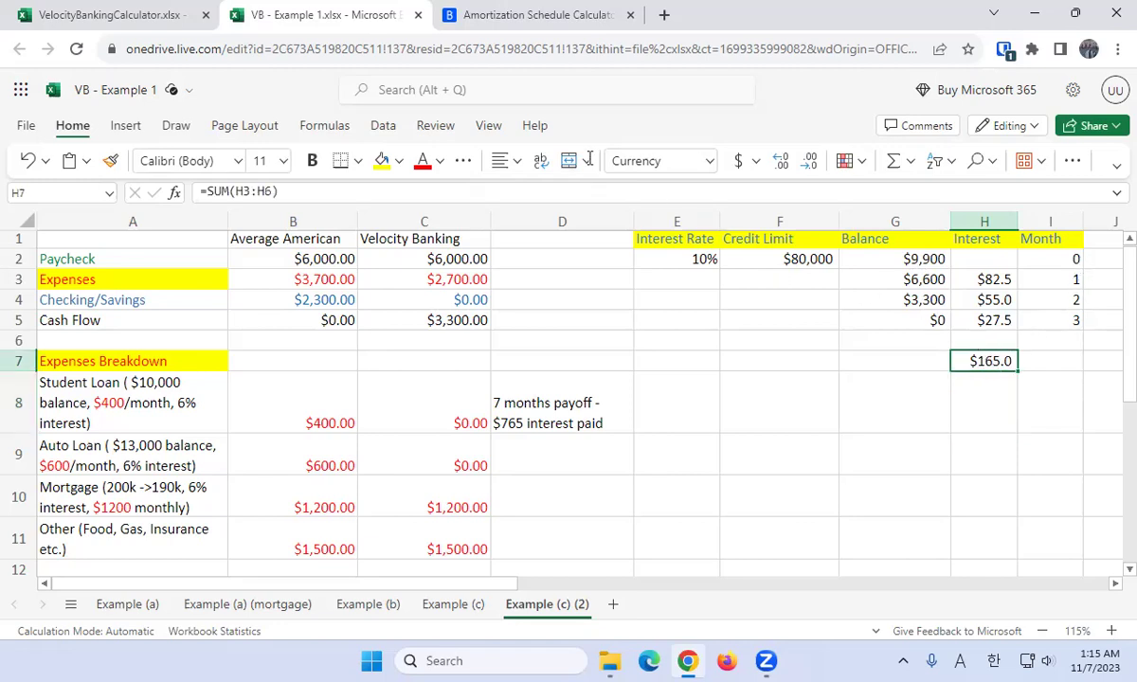
pyautogui.click(469, 26)
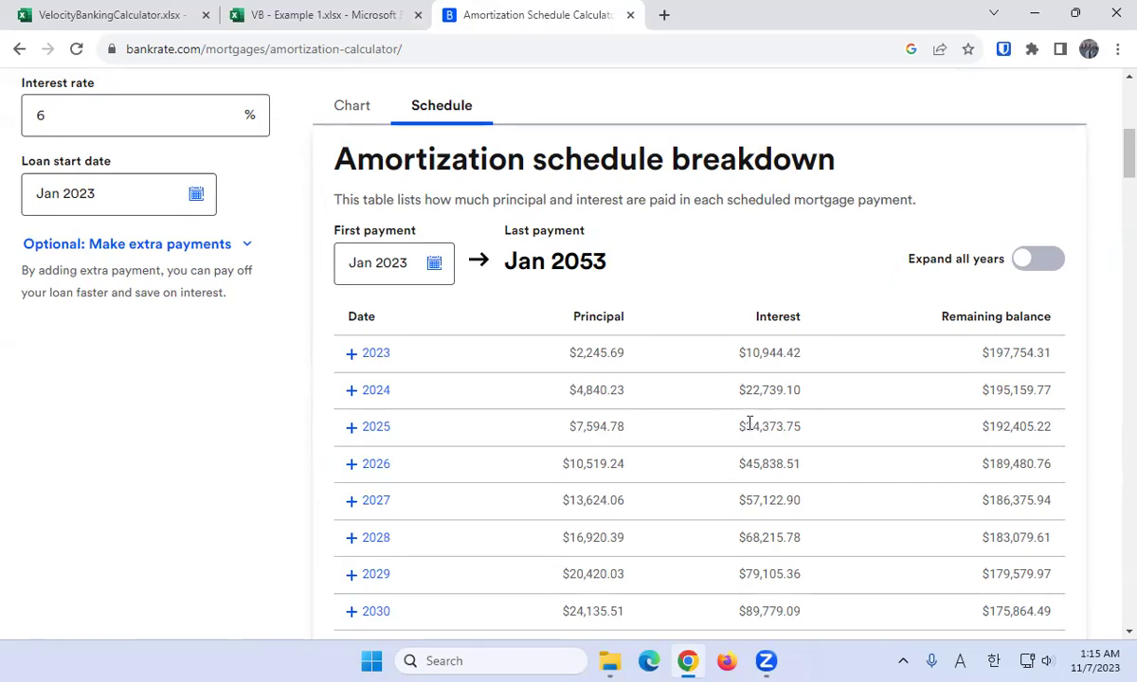
# Switch back to the VB - Example 1 workbook and select cell F6.
pyautogui.click(358, 15)
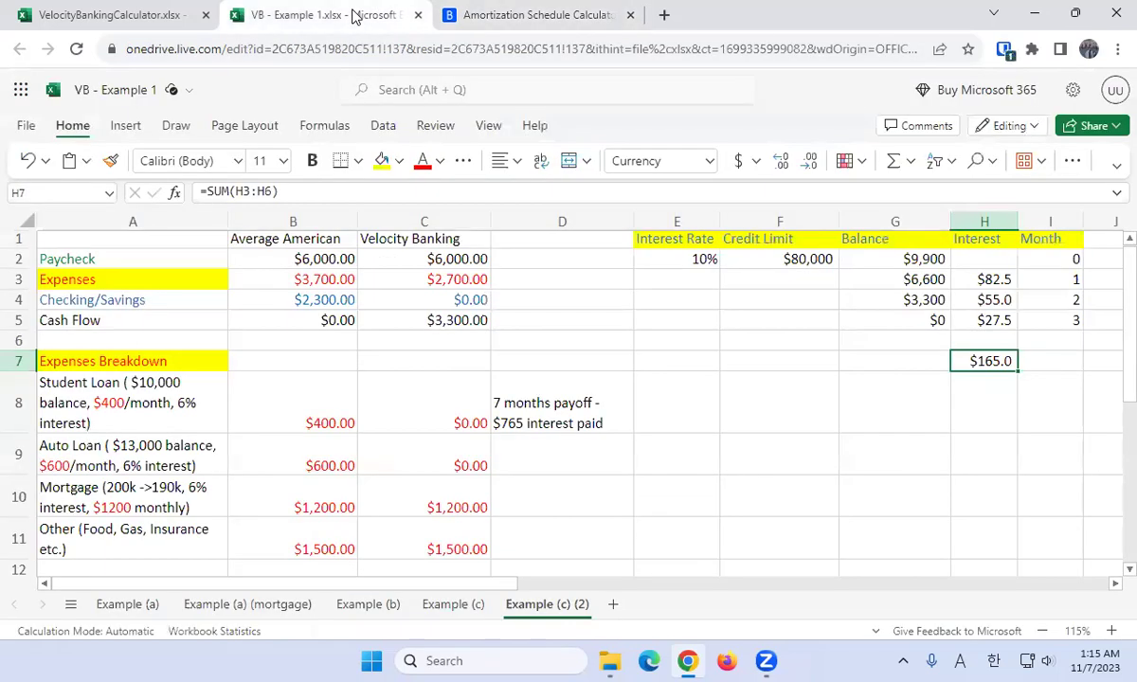
pyautogui.click(759, 337)
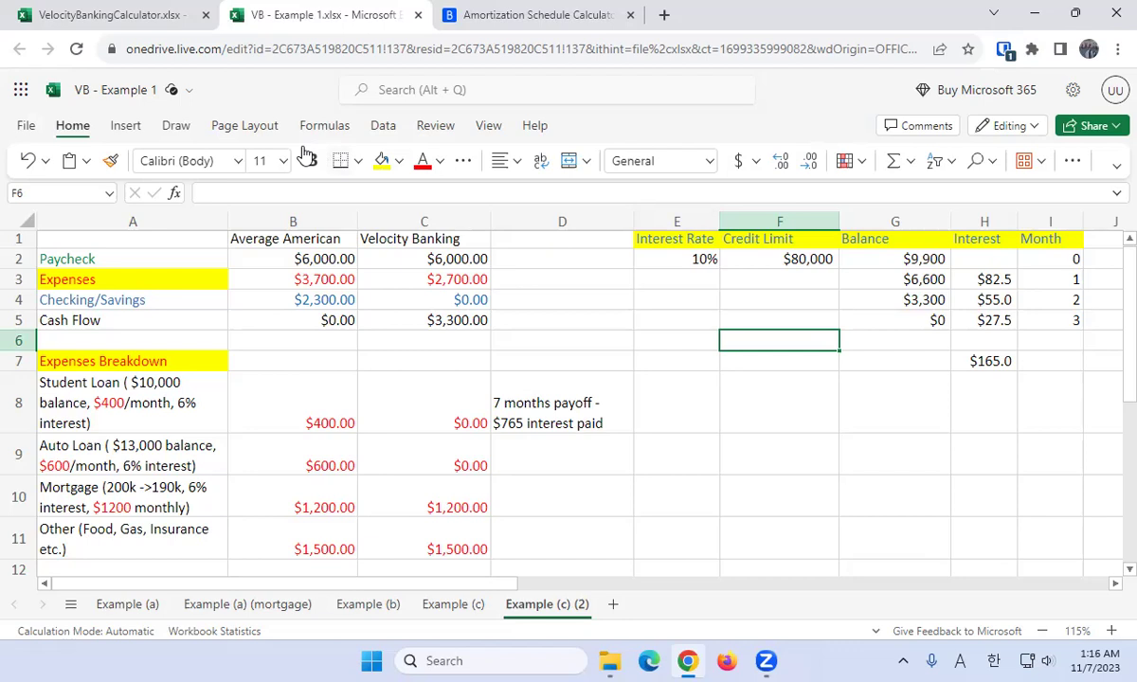
# Bring up the Renatus VelocityBankingCalculator workbook and scroll through its input table.
pyautogui.click(111, 19)
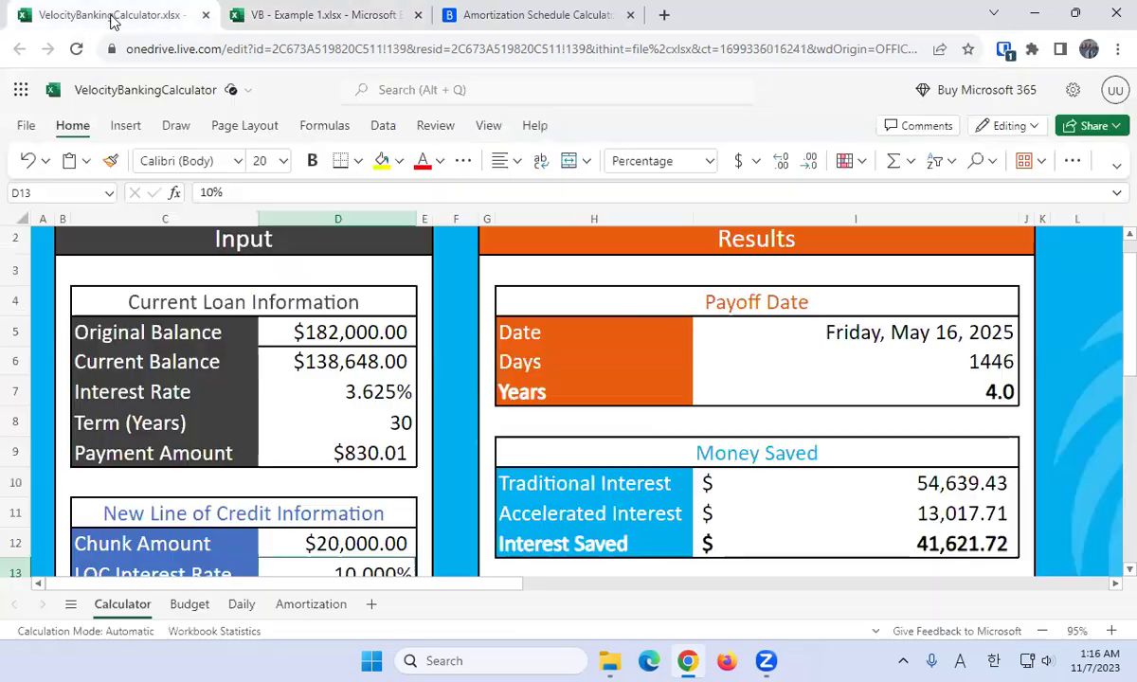
pyautogui.scroll(1, 474, 350)
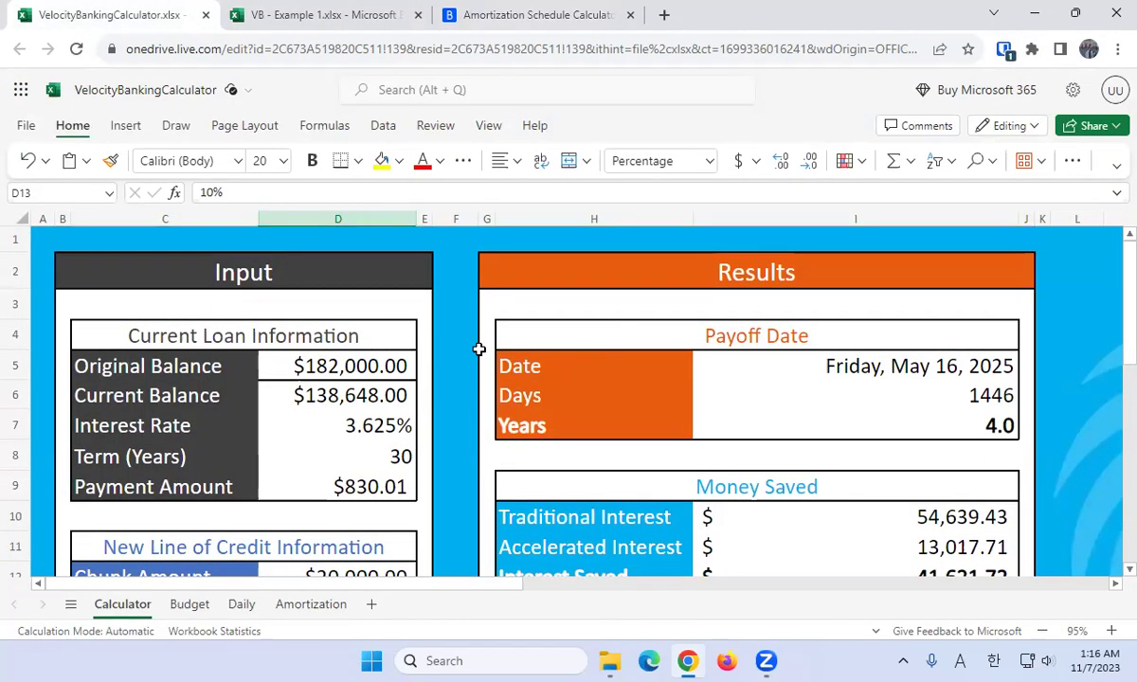
pyautogui.scroll(-4, 482, 351)
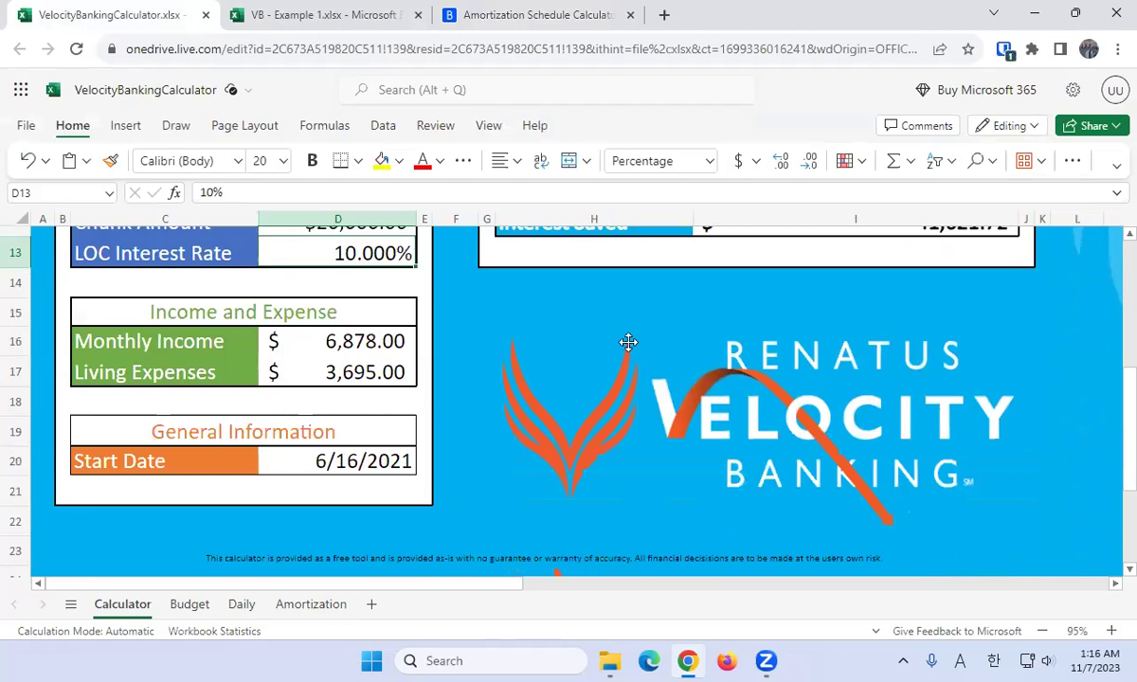
pyautogui.scroll(5, 629, 342)
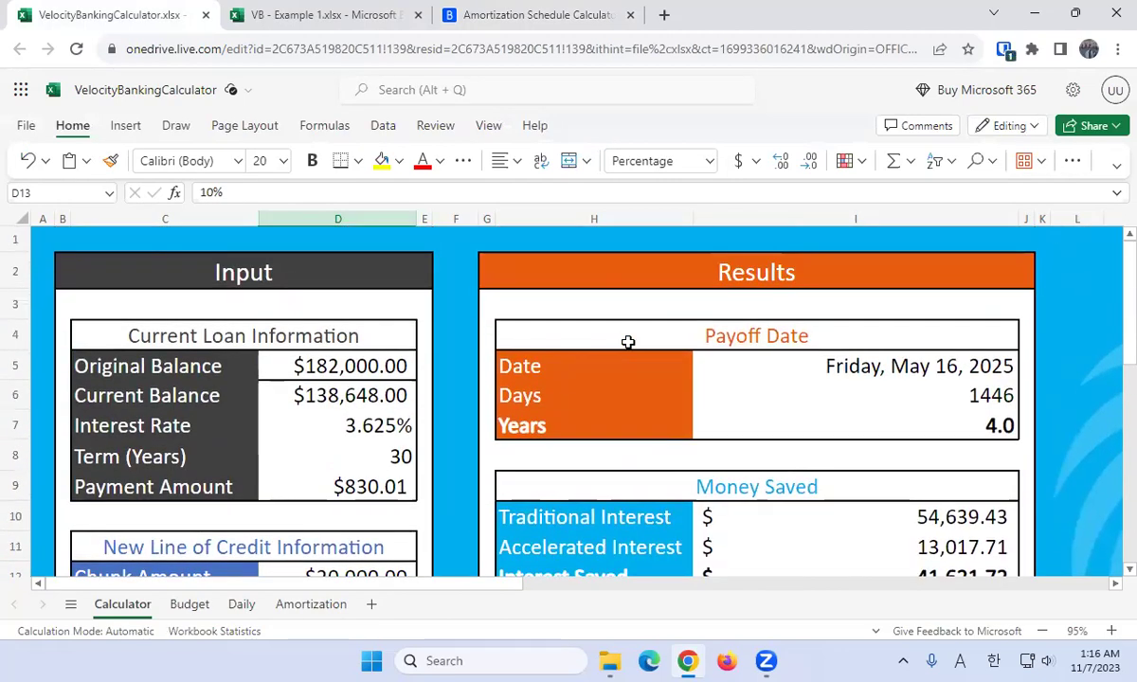
pyautogui.scroll(-5, 628, 342)
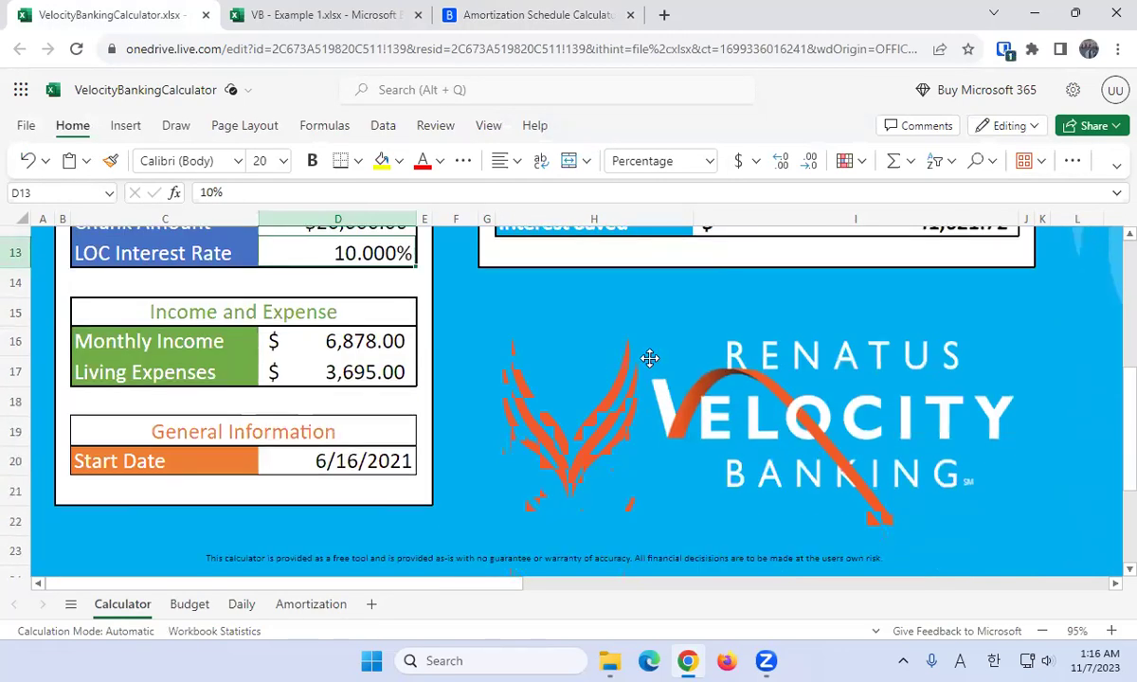
pyautogui.scroll(3, 648, 356)
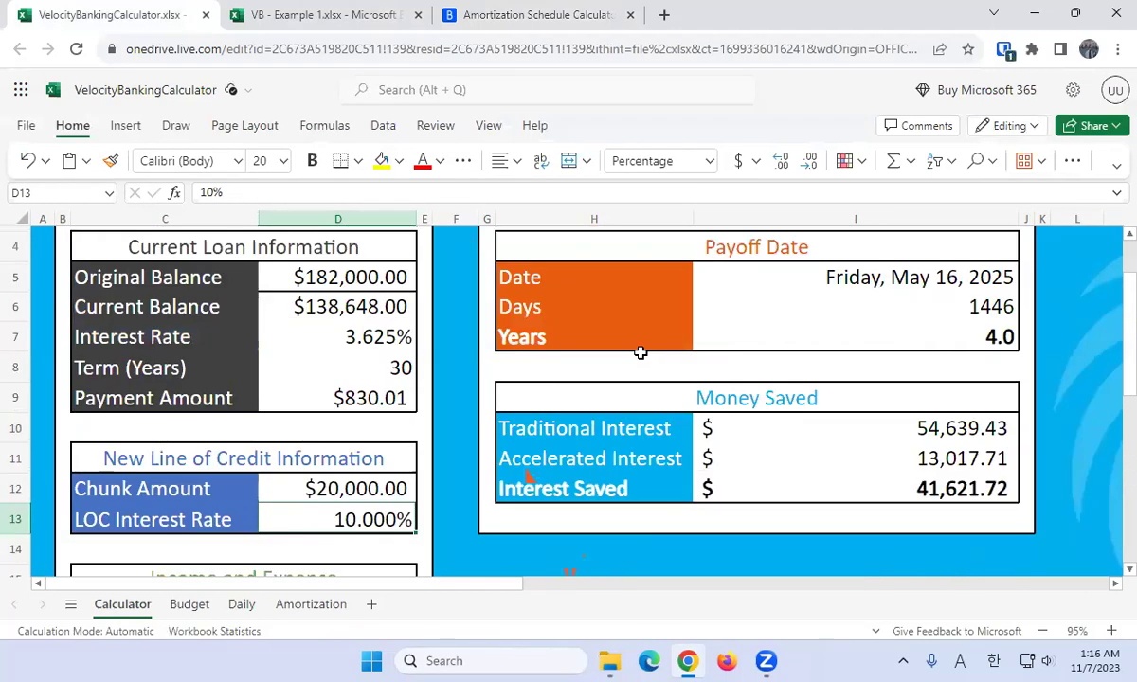
pyautogui.scroll(-3, 620, 359)
pyautogui.scroll(2, 599, 363)
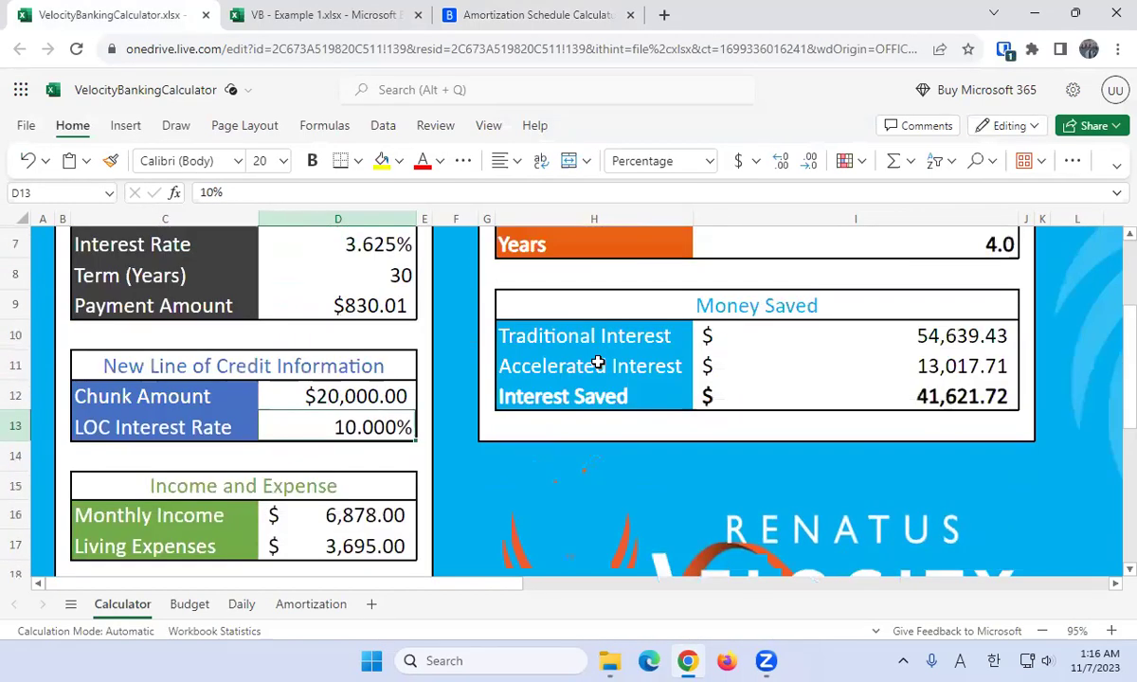
pyautogui.scroll(1, 598, 363)
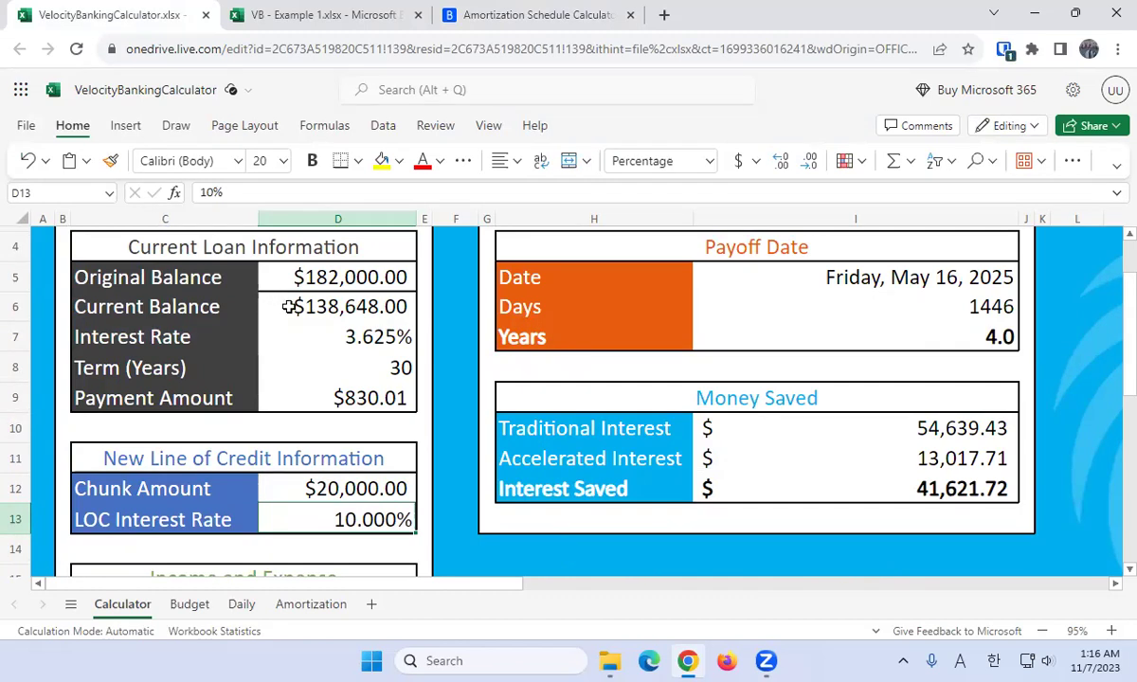
# Set the Original Balance to $200,000 and switch back to VB - Example 1.
pyautogui.click(370, 277)
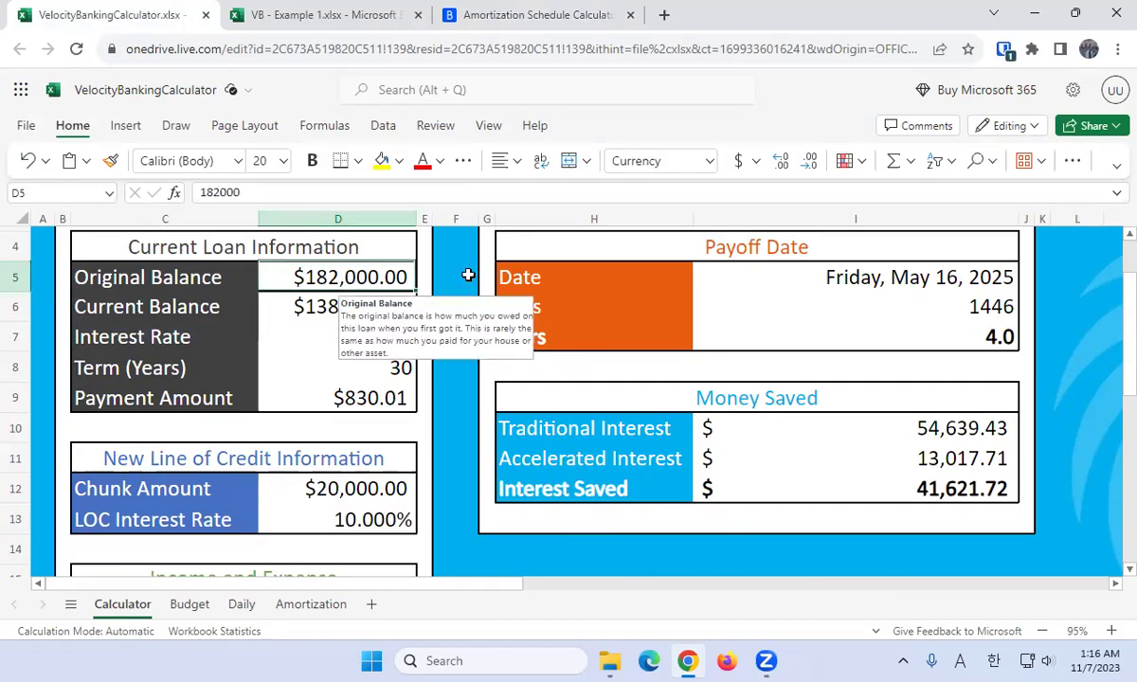
pyautogui.write('200,000')
pyautogui.press('Return')
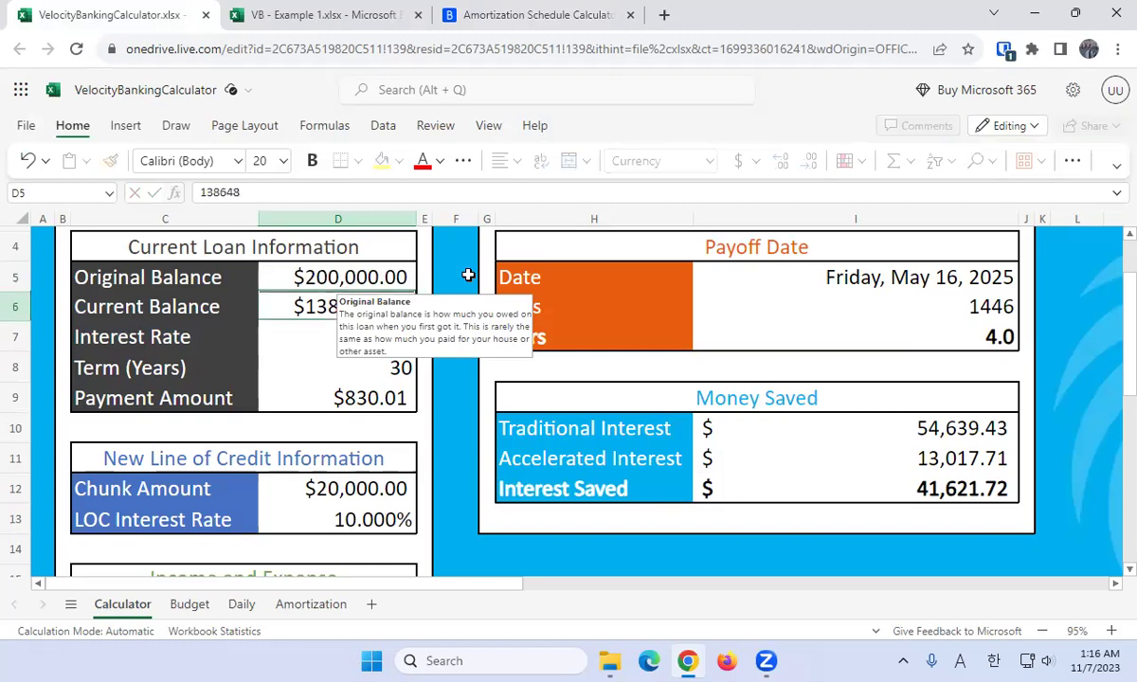
pyautogui.press('Up')
pyautogui.press('Down')
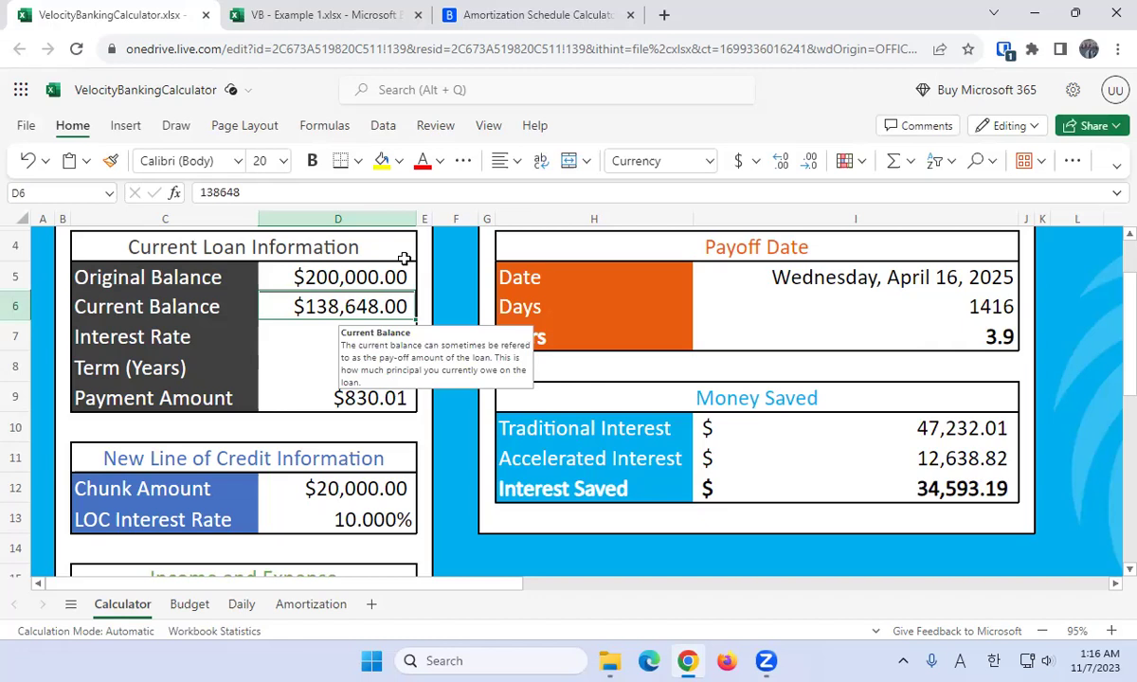
pyautogui.hotkey('ctrl', 'Tab')
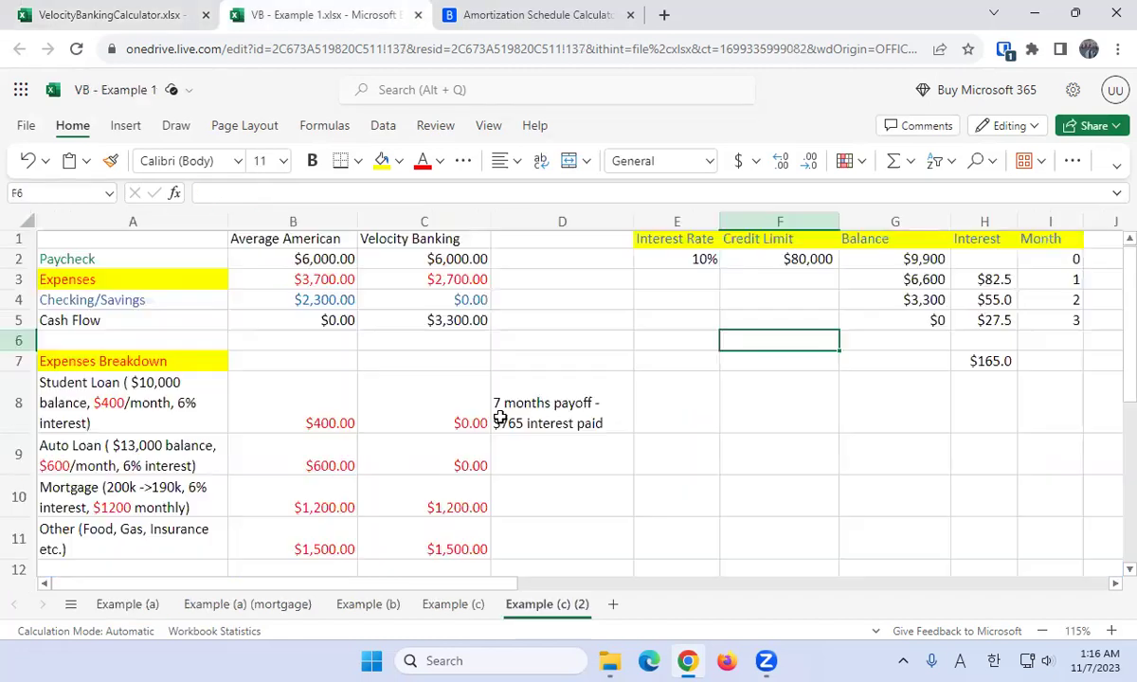
# Expand 2023 in the Bankrate schedule and copy August's $198,585.21 remaining balance.
pyautogui.click(535, 15)
pyautogui.click(370, 351)
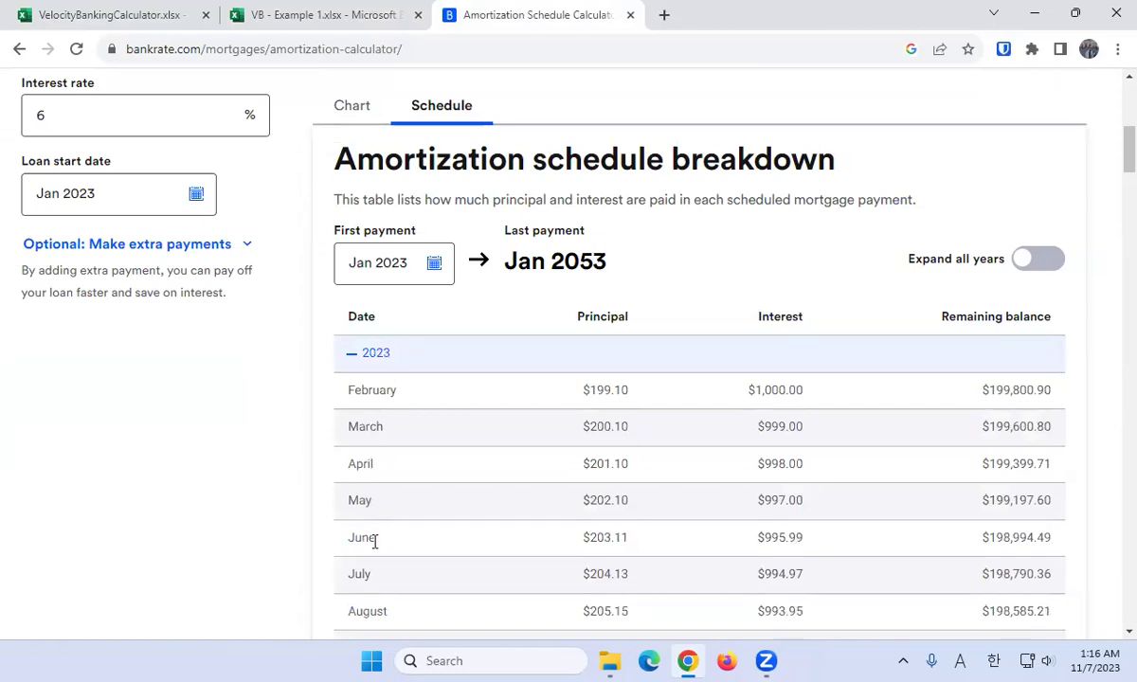
pyautogui.scroll(-2, 380, 605)
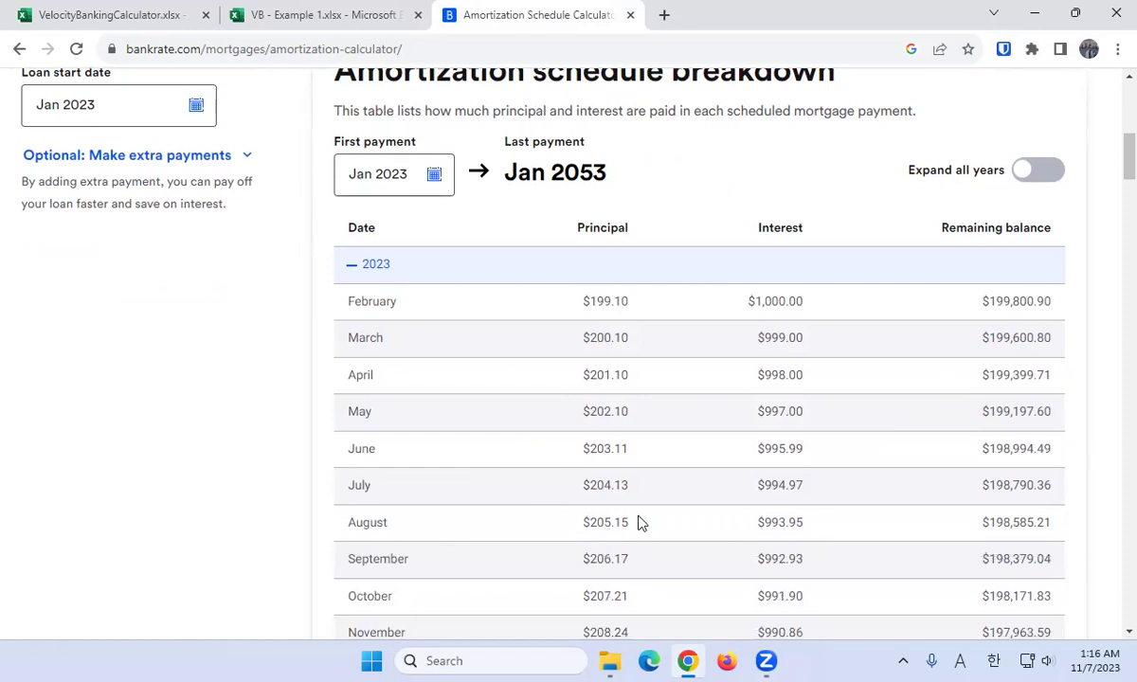
pyautogui.moveTo(1051, 522); pyautogui.dragTo(989, 522)
pyautogui.hotkey('ctrl', 'c')
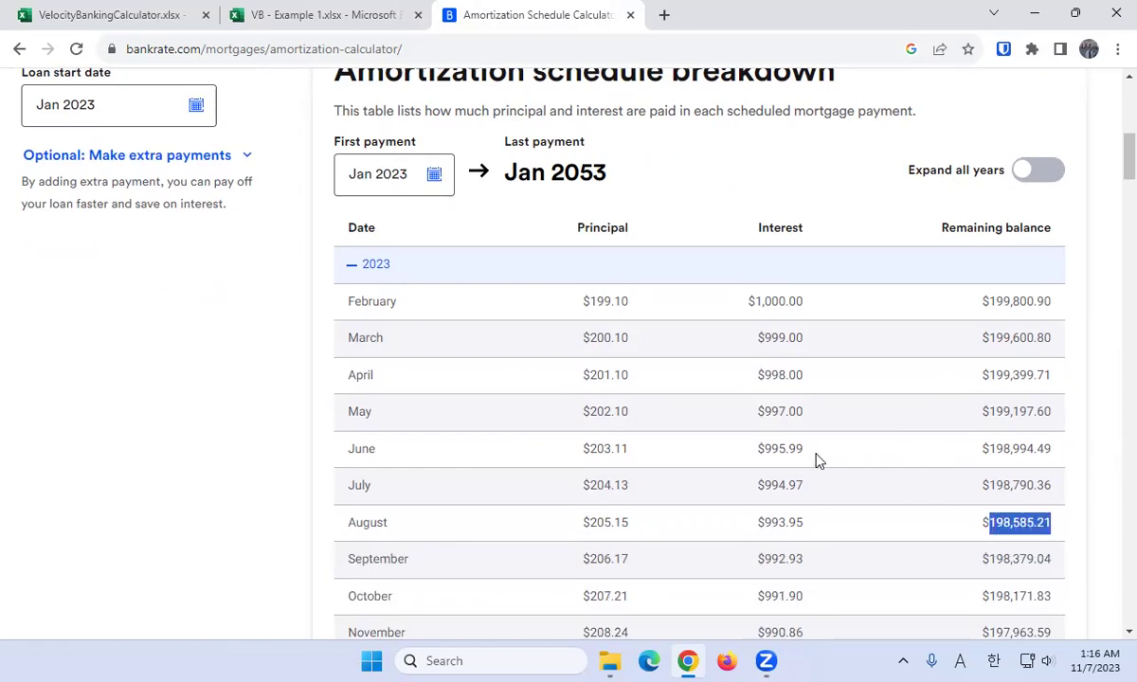
pyautogui.click(313, 14)
# Paste $198,585.21 as the current balance and set the interest rate to 6%.
pyautogui.click(126, 16)
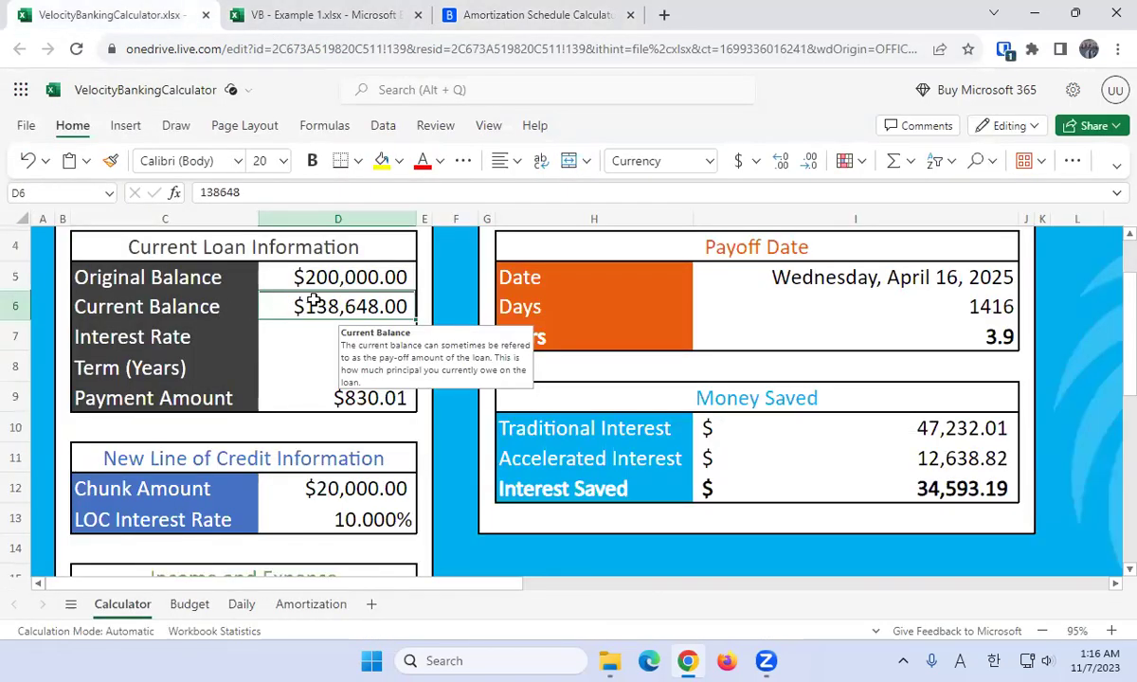
pyautogui.moveTo(271, 195); pyautogui.dragTo(128, 194)
pyautogui.hotkey('ctrl', 'v')
pyautogui.press('Return')
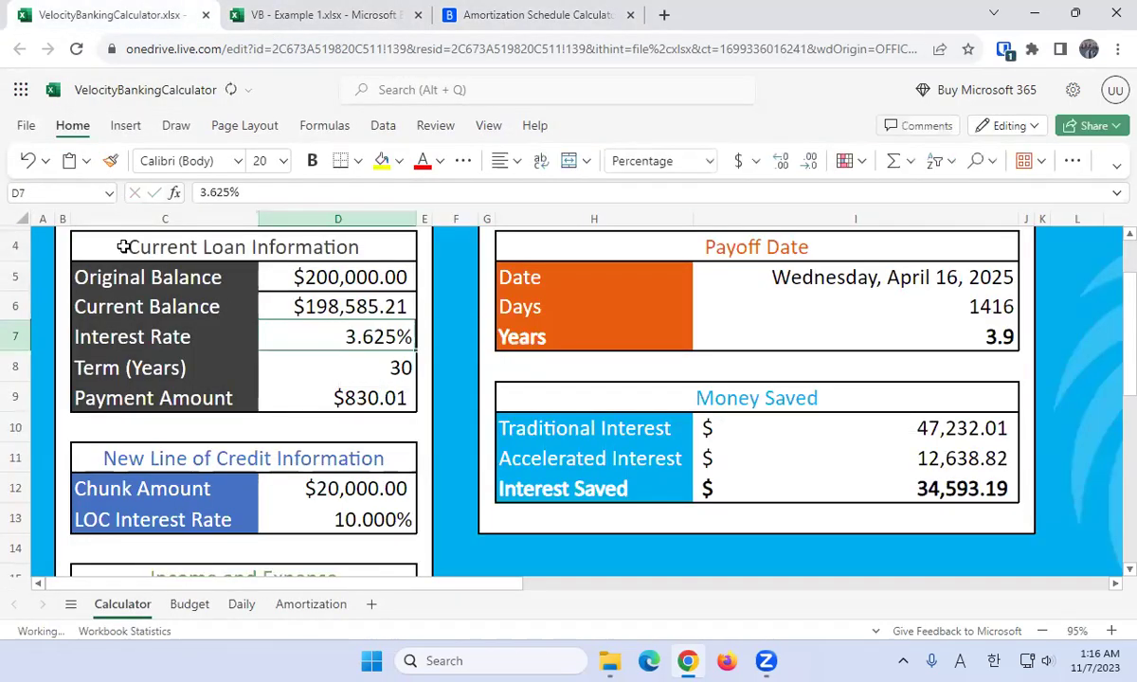
pyautogui.write('6')
pyautogui.press('Return')
pyautogui.press('Return')
pyautogui.press('Return')
pyautogui.press('Up')
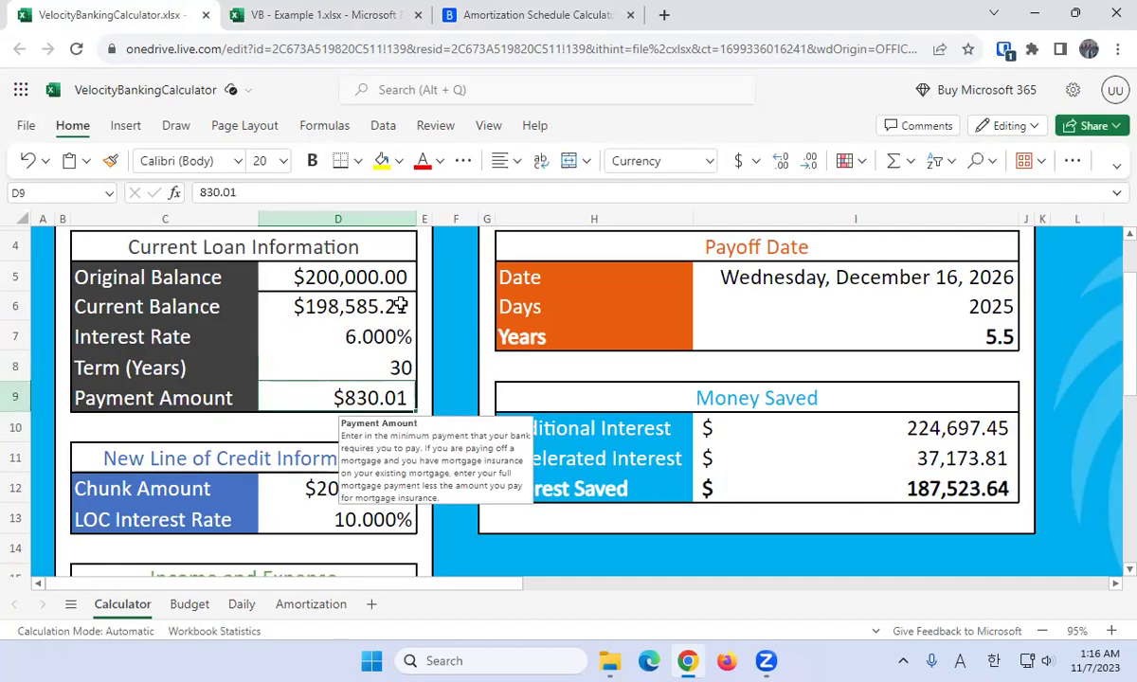
# Check the loan figures on the other tabs, then enter a $1,200 payment amount.
pyautogui.click(497, 19)
pyautogui.click(307, 18)
pyautogui.click(127, 21)
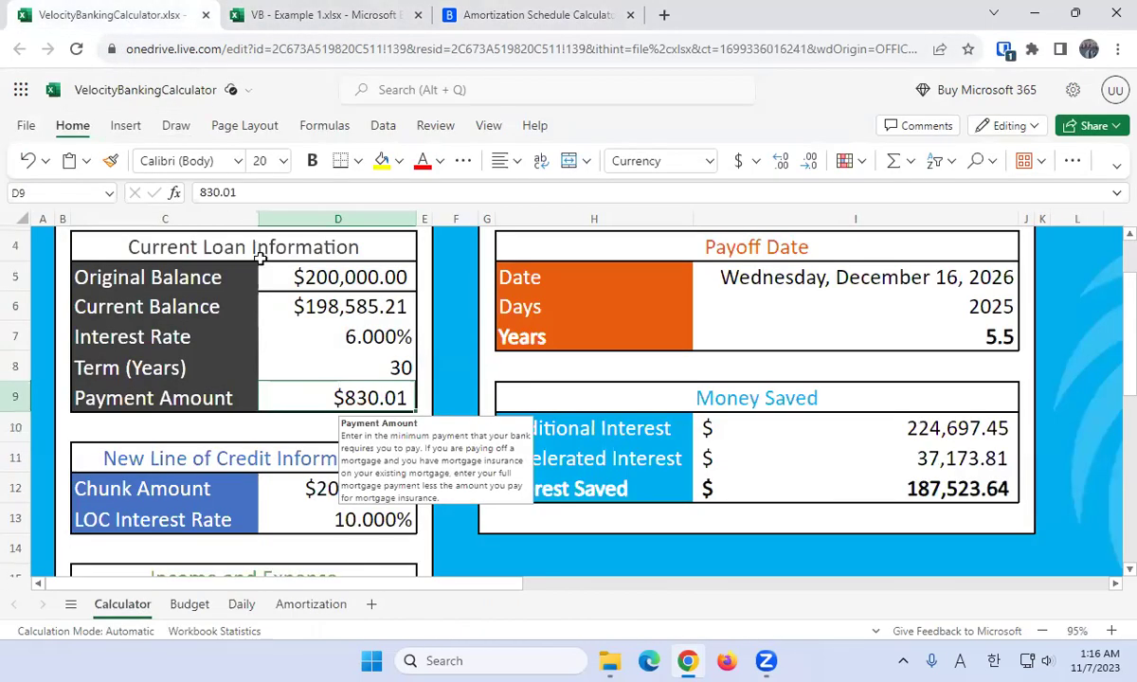
pyautogui.write('1,200')
pyautogui.press('Return')
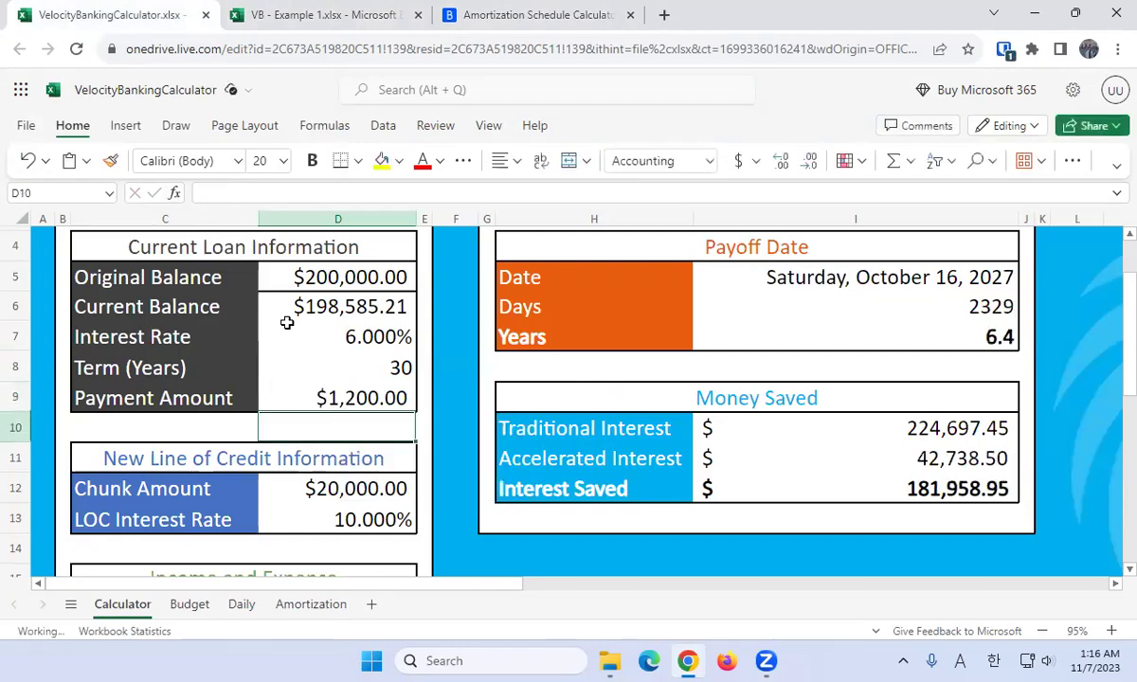
pyautogui.press('Return')
pyautogui.press('Return')
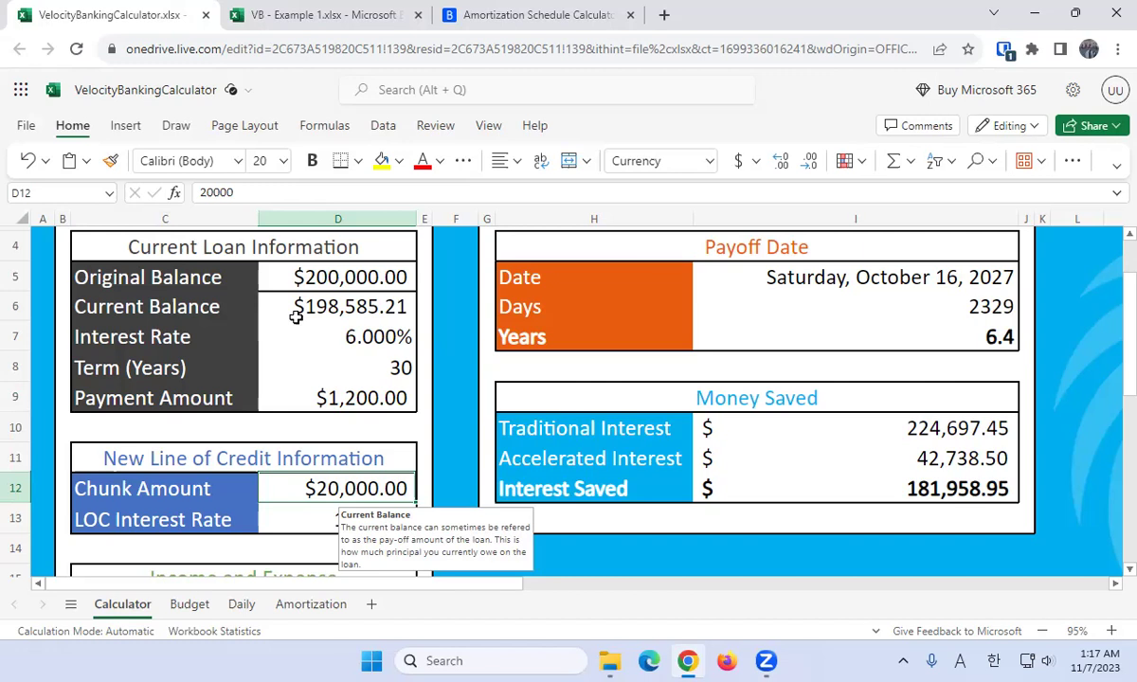
# Enter a $9,900 chunk amount and $6,000 monthly income.
pyautogui.write('9900')
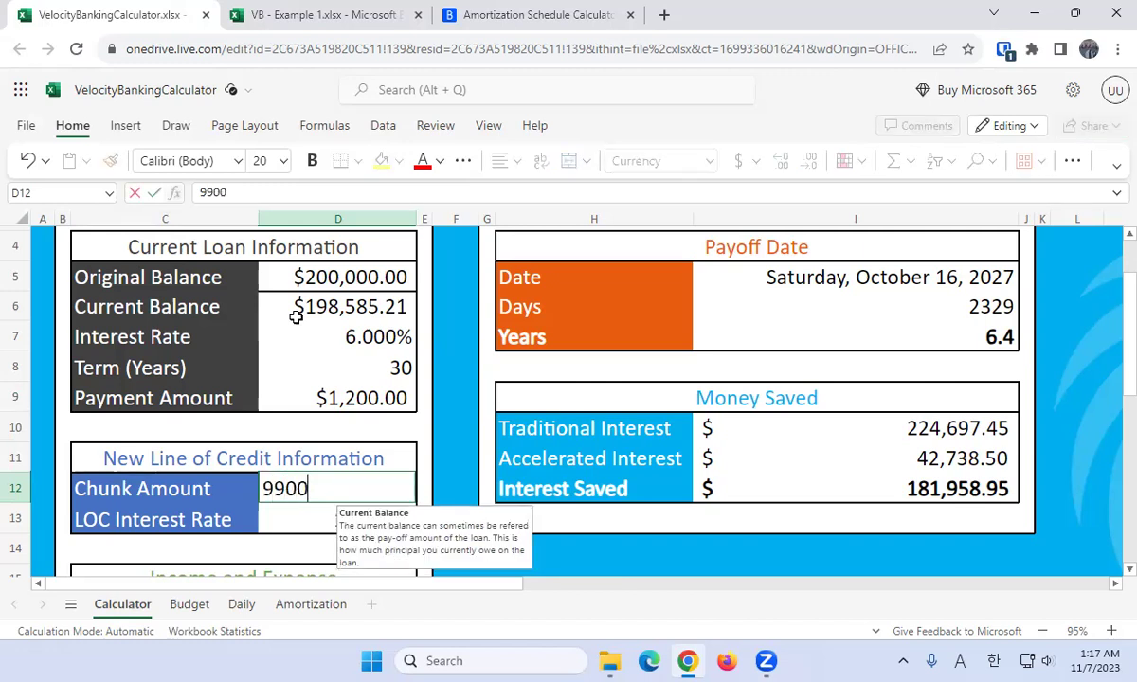
pyautogui.press('Return')
pyautogui.press('Return')
pyautogui.press('Return')
pyautogui.press('Return')
pyautogui.press('Return')
pyautogui.press('Return')
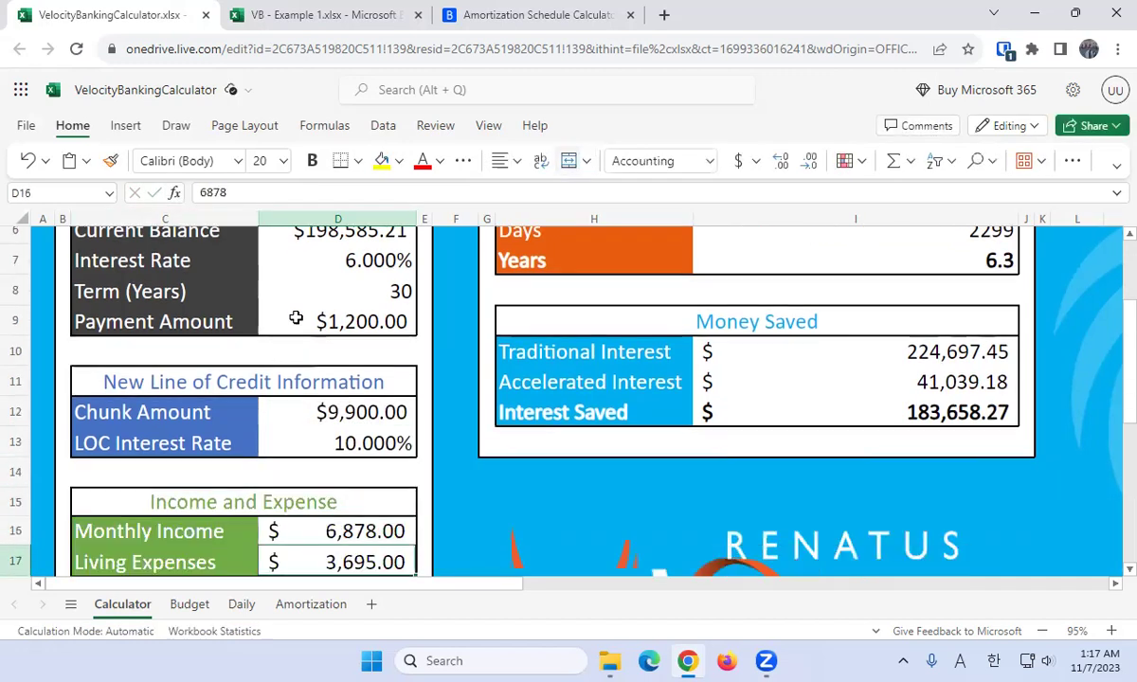
pyautogui.press('Up')
pyautogui.press('Up')
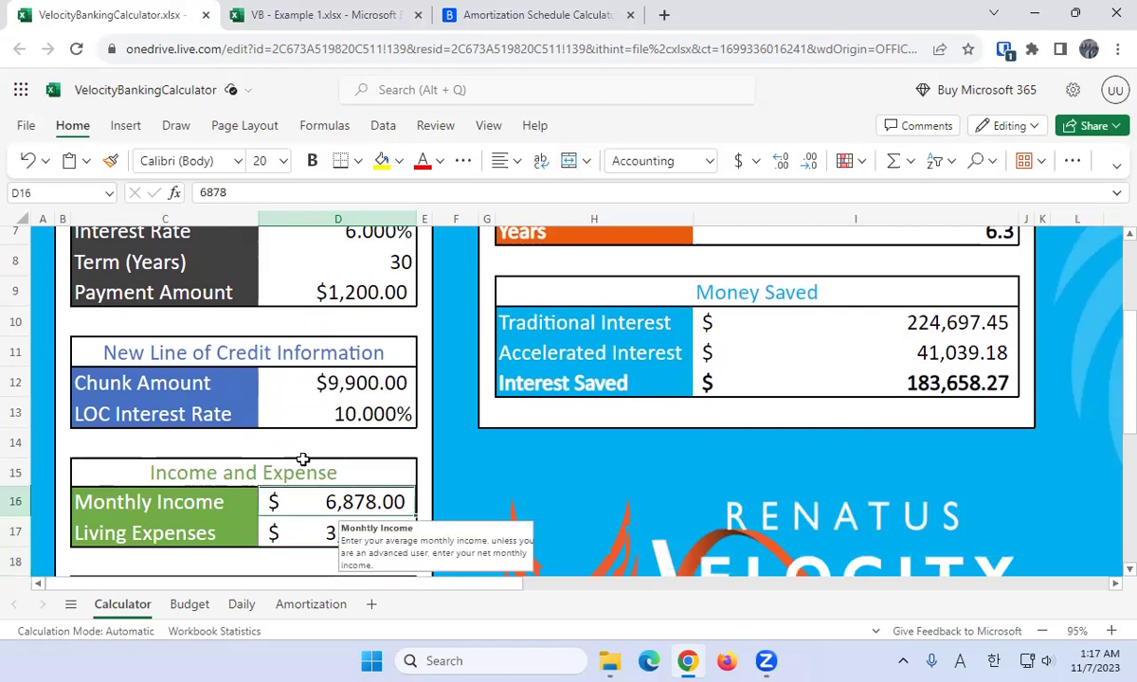
pyautogui.click(305, 15)
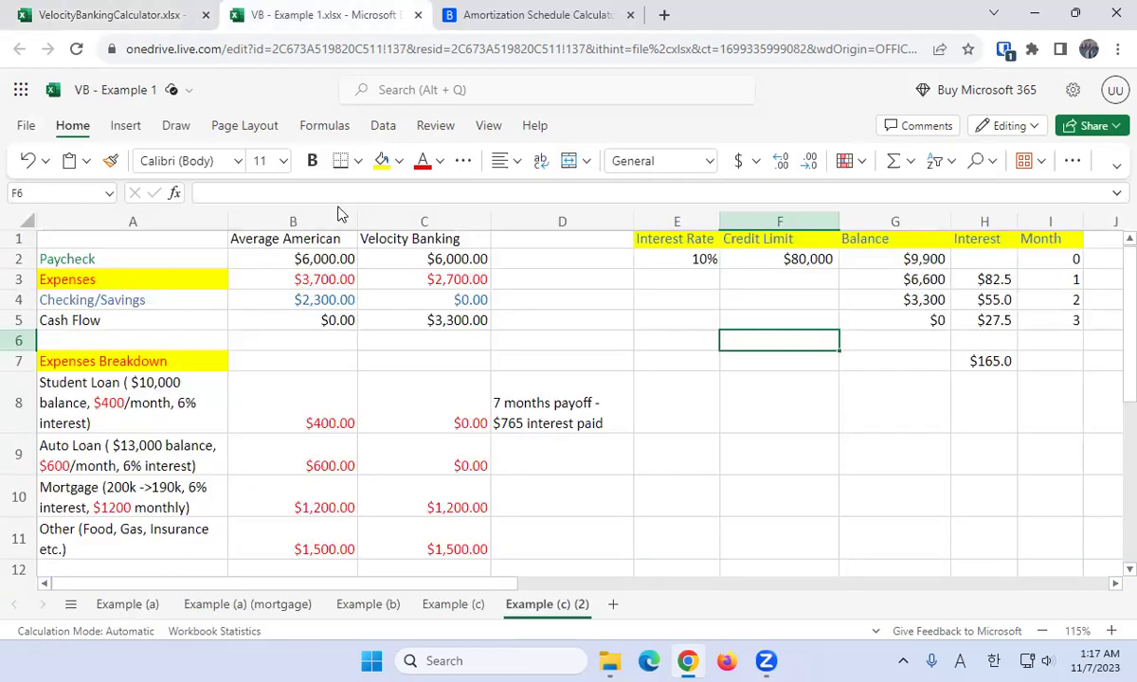
pyautogui.click(112, 15)
pyautogui.write('6000')
pyautogui.press('Return')
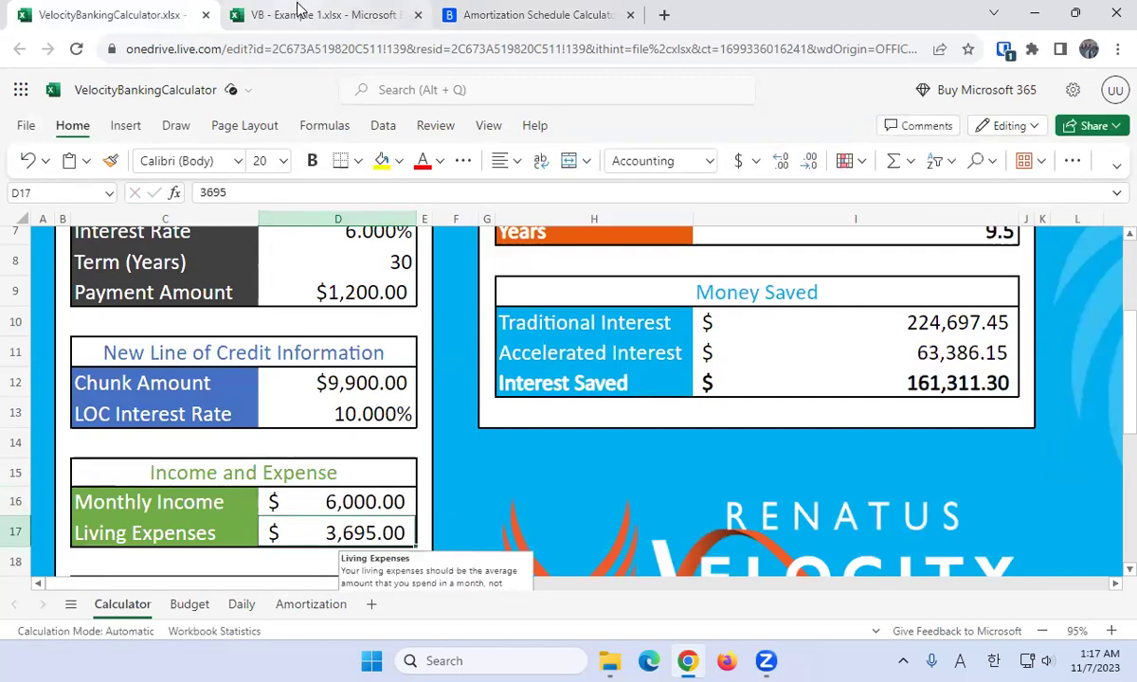
# Enter $1,500 living expenses, bringing the projected payoff to 4.2 years.
pyautogui.click(284, 19)
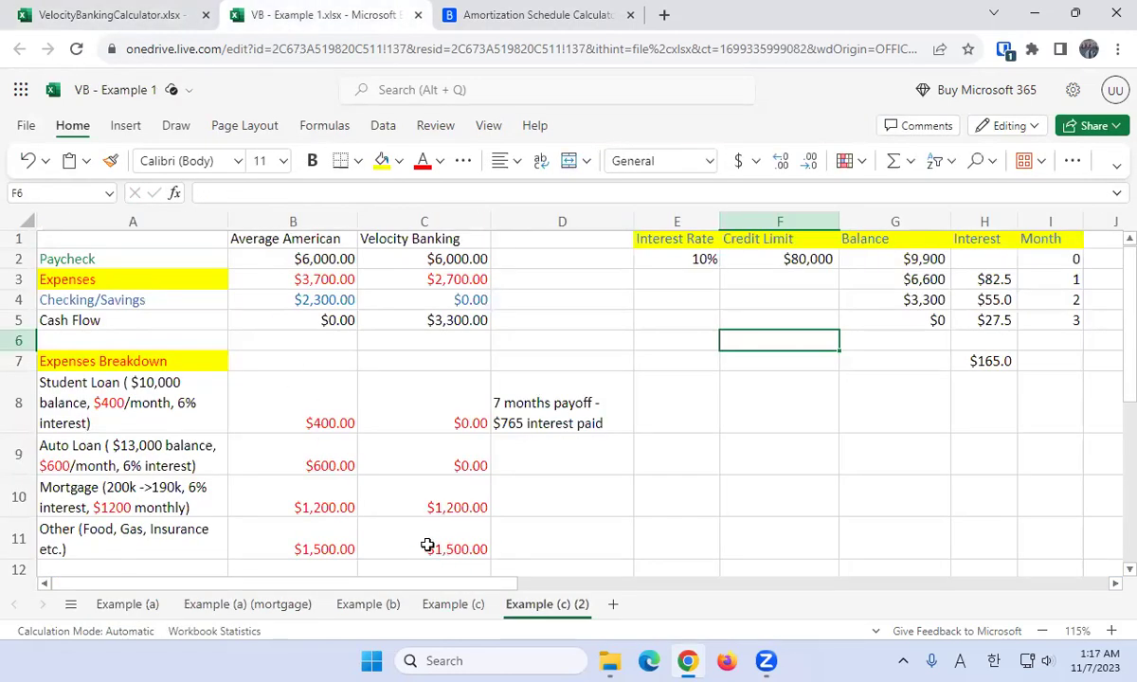
pyautogui.click(147, 21)
pyautogui.scroll(1, 325, 385)
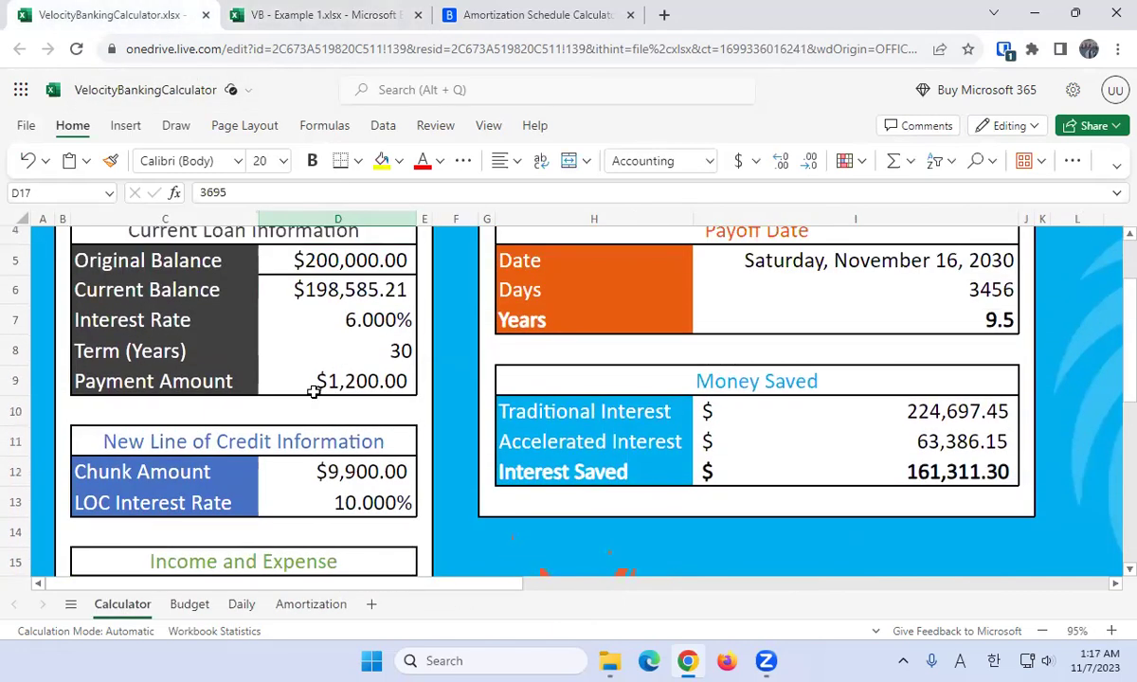
pyautogui.scroll(-3, 322, 379)
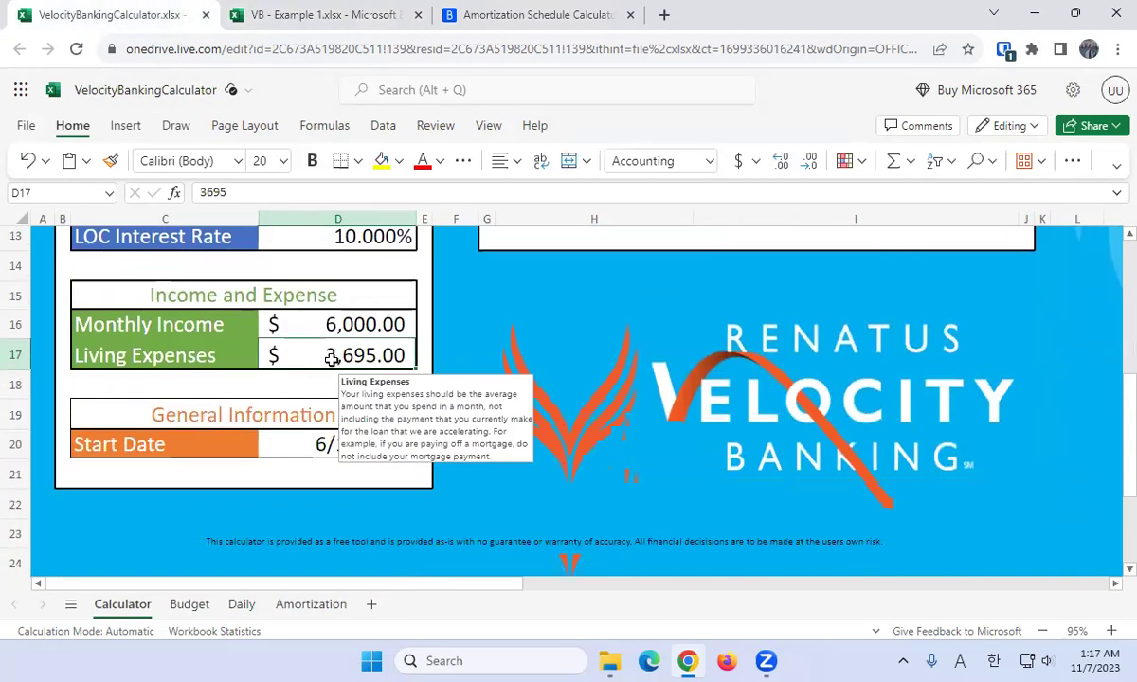
pyautogui.write('1500')
pyautogui.press('Return')
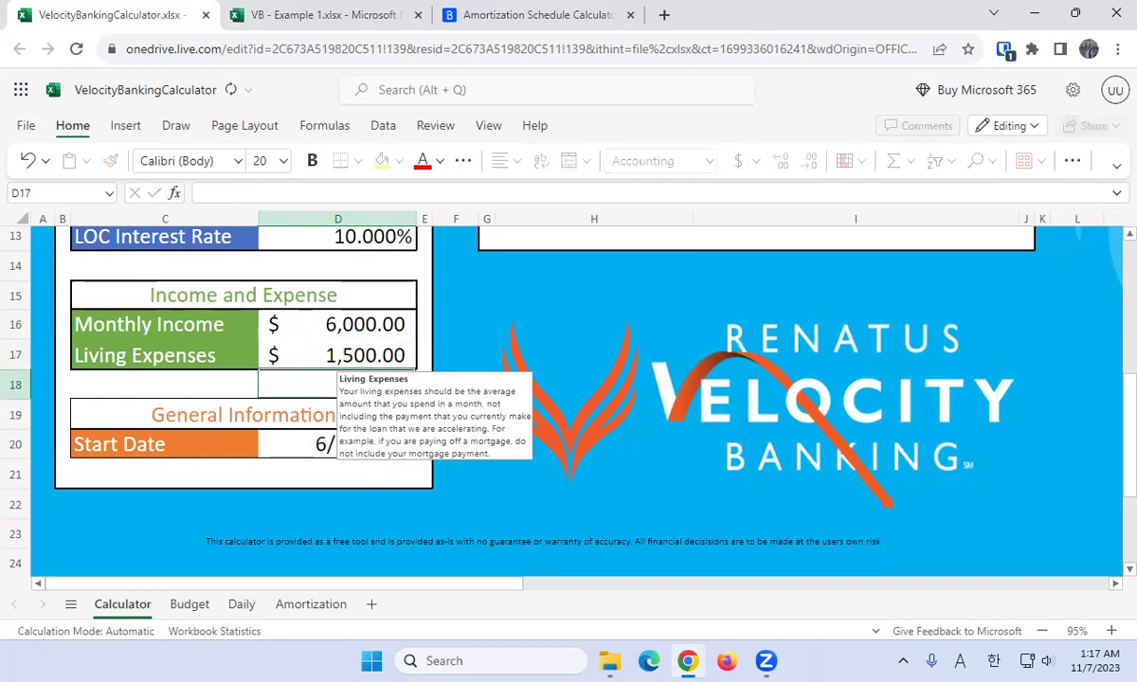
pyautogui.scroll(1, 402, 354)
pyautogui.scroll(3, 417, 350)
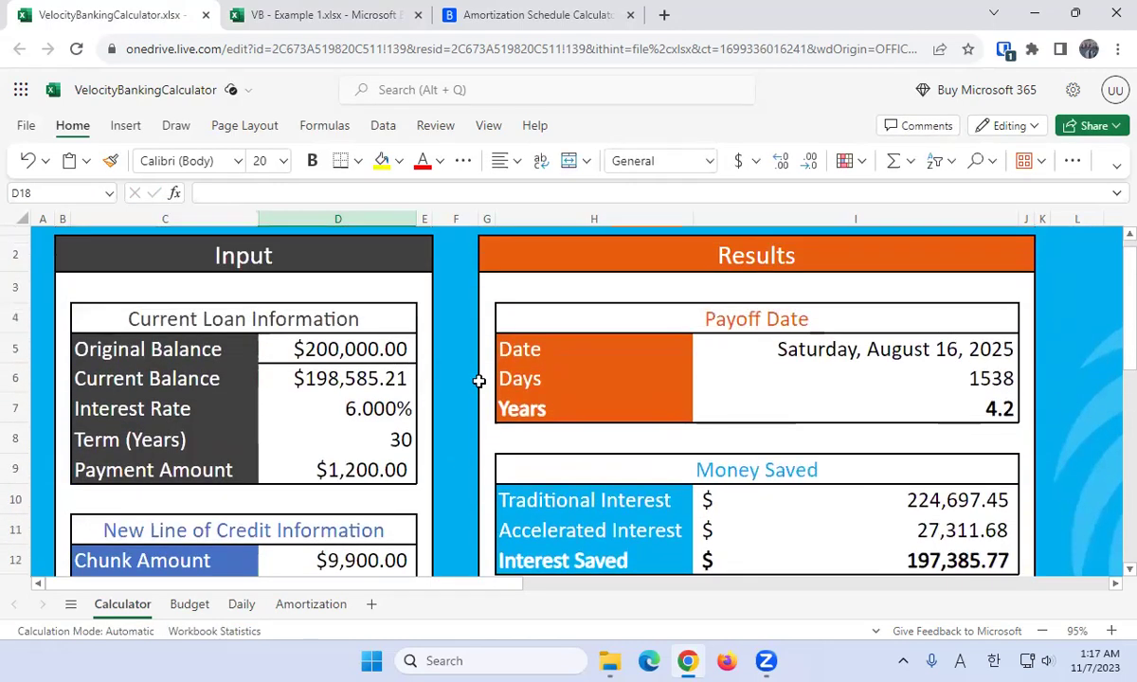
pyautogui.scroll(-1, 860, 397)
pyautogui.scroll(-1, 861, 397)
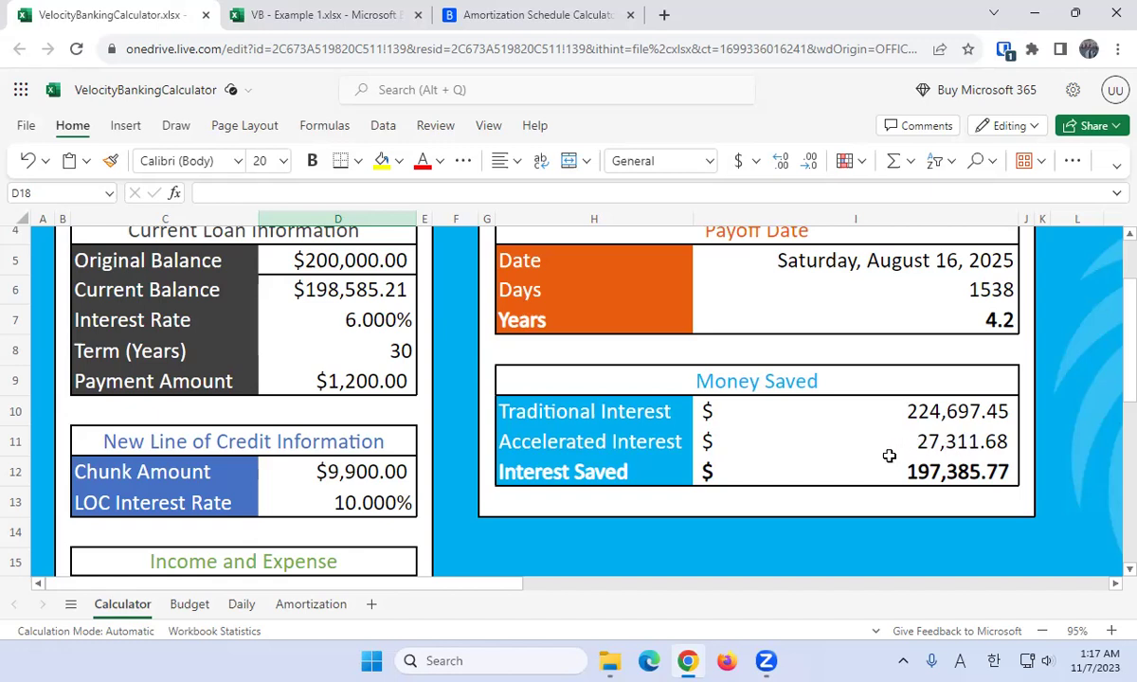
pyautogui.scroll(-3, 382, 406)
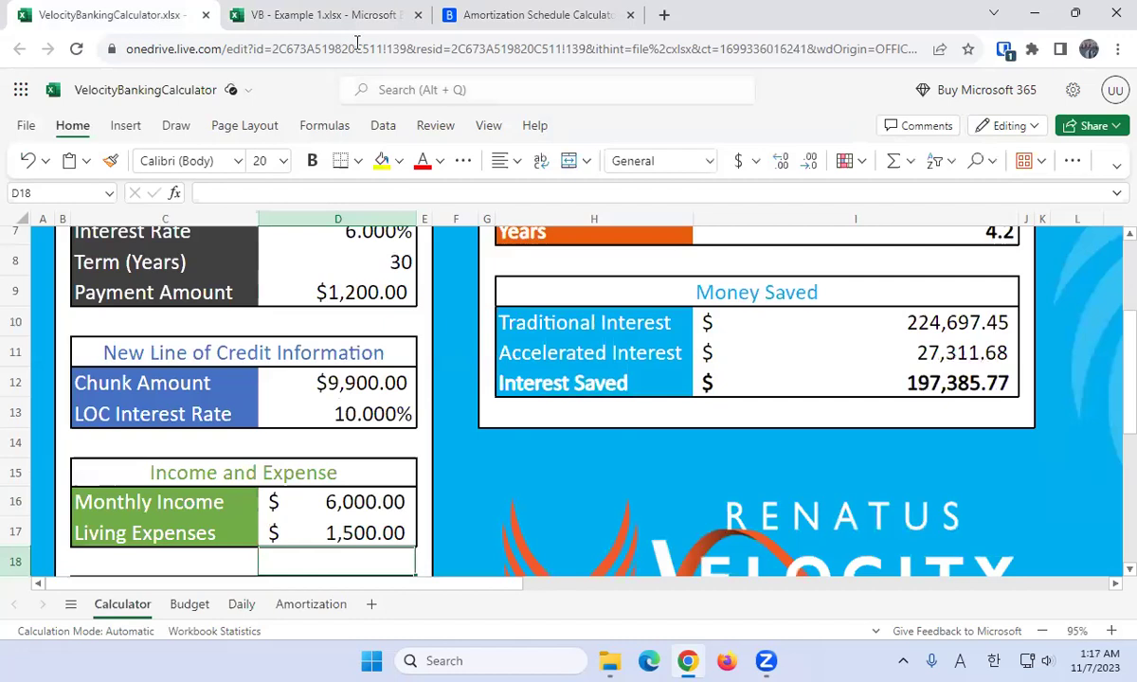
# Switch to the VB - Example 1 workbook, showing its Example (c) (2) sheet.
pyautogui.click(341, 17)
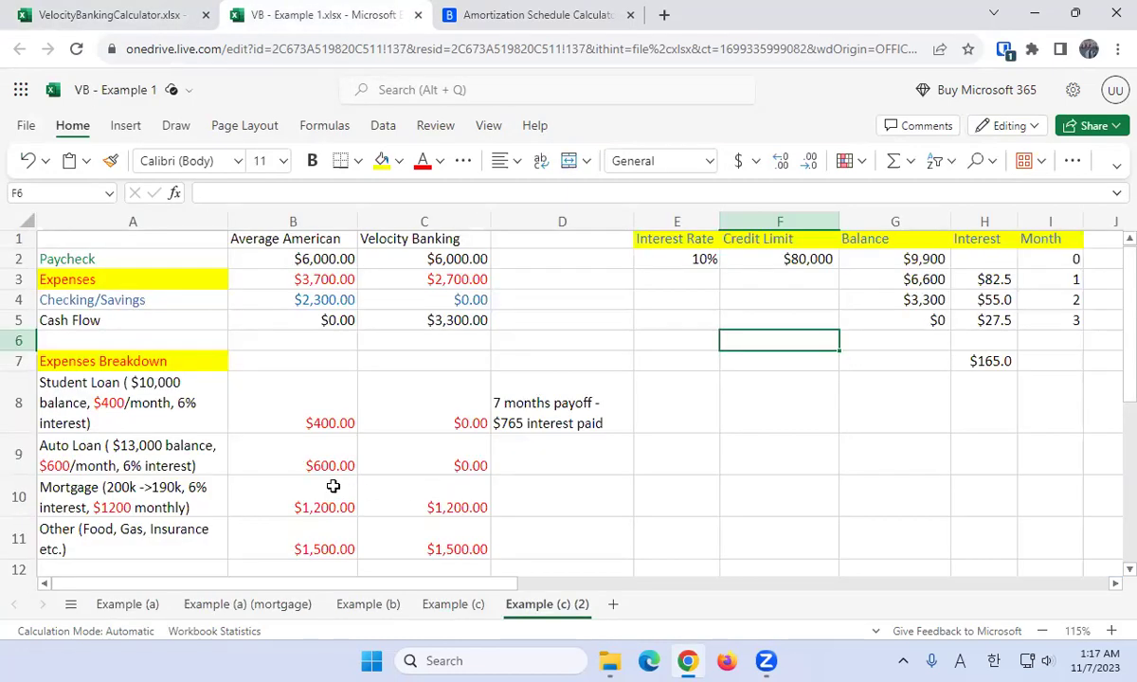